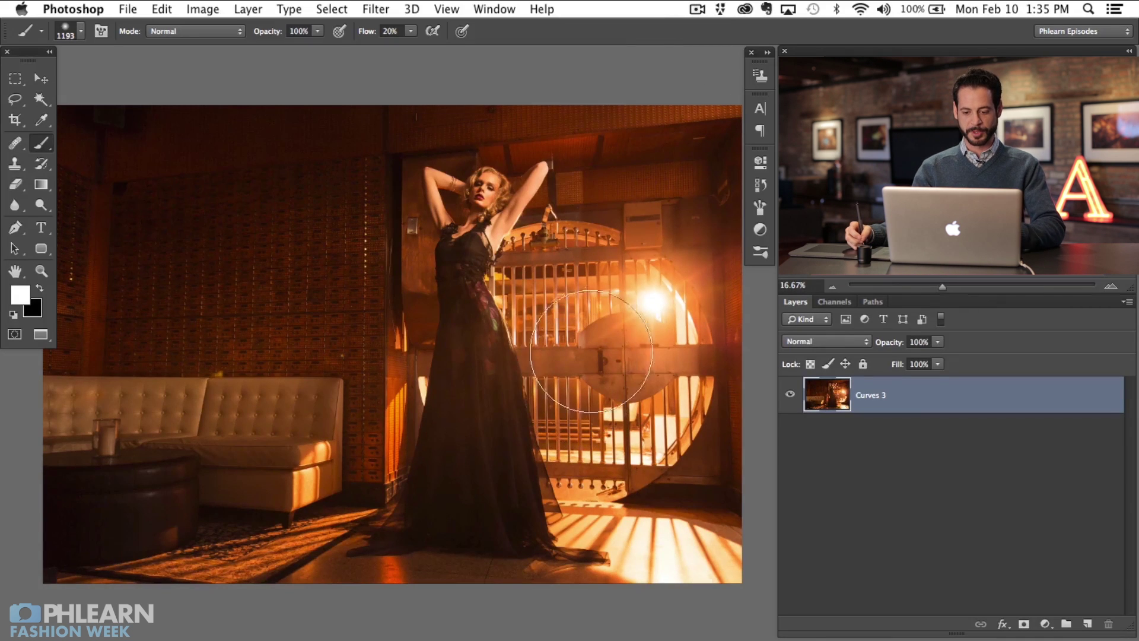
Shrink the brush to 179 px, then zoom in on the sun flare and back out.
drag(578, 419, 532, 427)
mouse_move(652, 297)
mouse_down()
mouse_move(652, 320)
mouse_move(531, 486)
mouse_move(362, 492)
mouse_move(469, 430)
mouse_up()
key(super+plus)
key(super+plus)
key(super+plus)
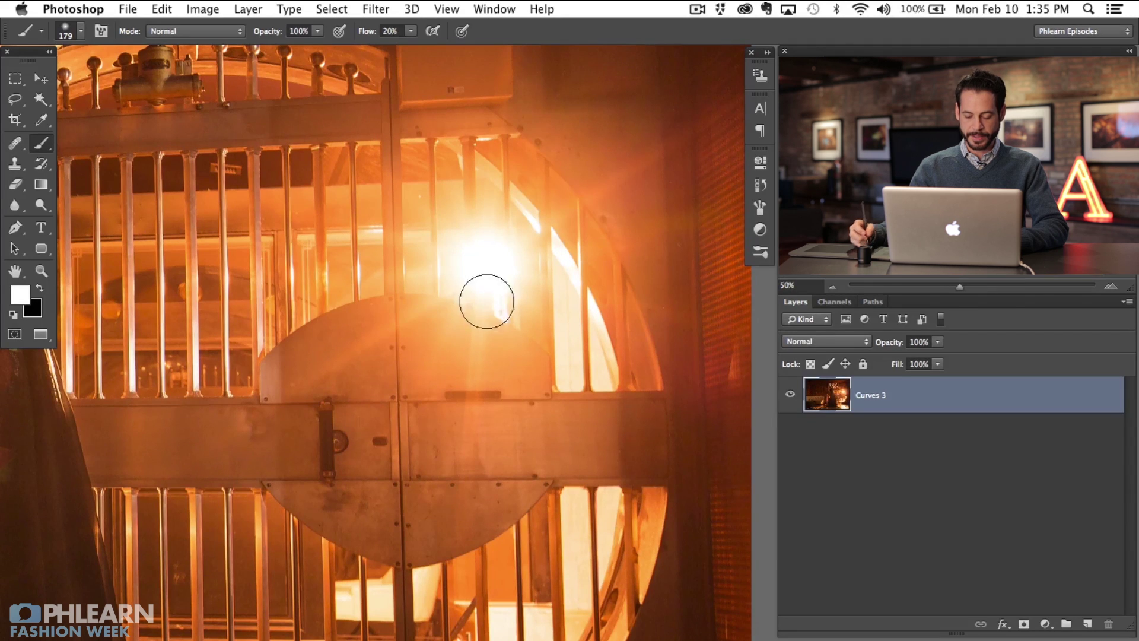
key(super+minus)
key(super+minus)
key(super+minus)
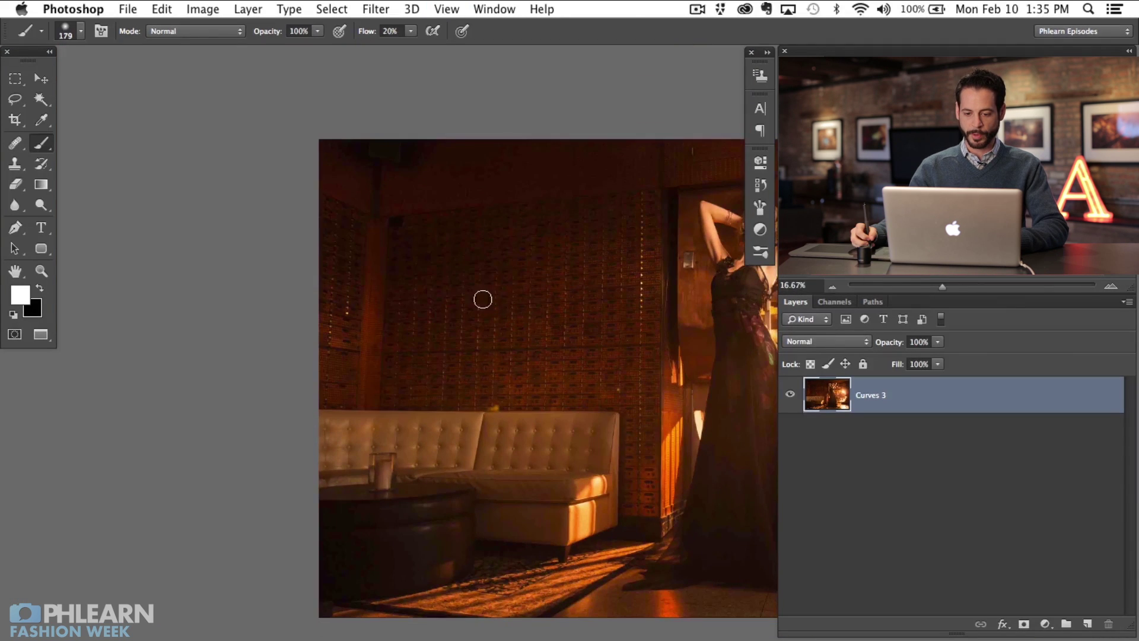
drag(619, 418, 352, 411)
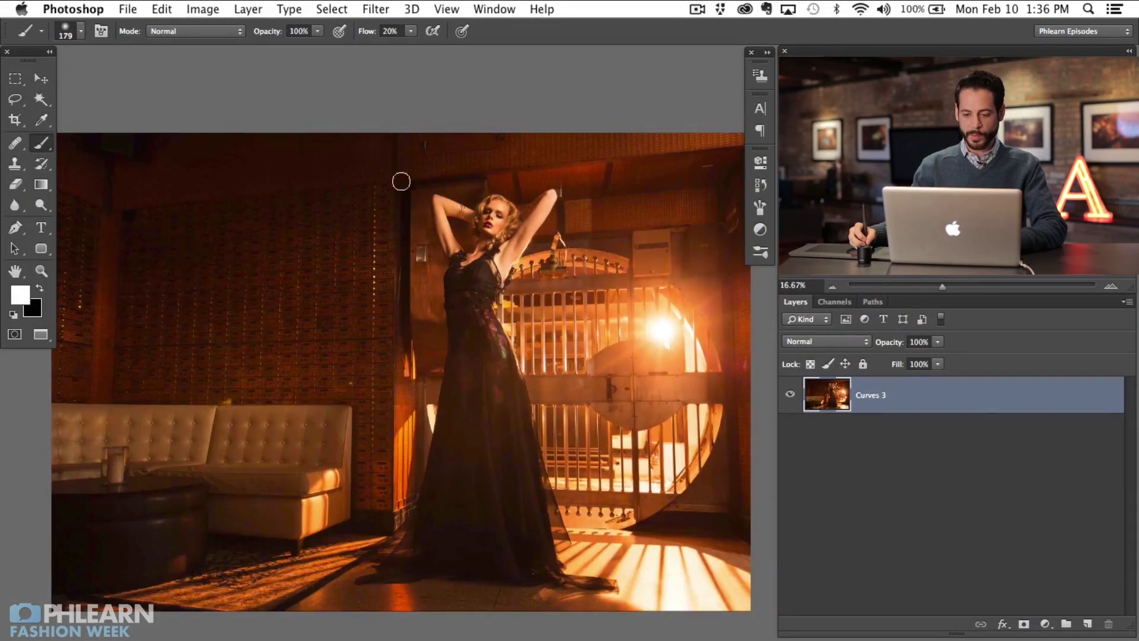
Zoom in on the vault door and sun flare, then recentre the full photo.
mouse_move(524, 398)
mouse_down()
mouse_move(489, 371)
mouse_move(494, 408)
mouse_up()
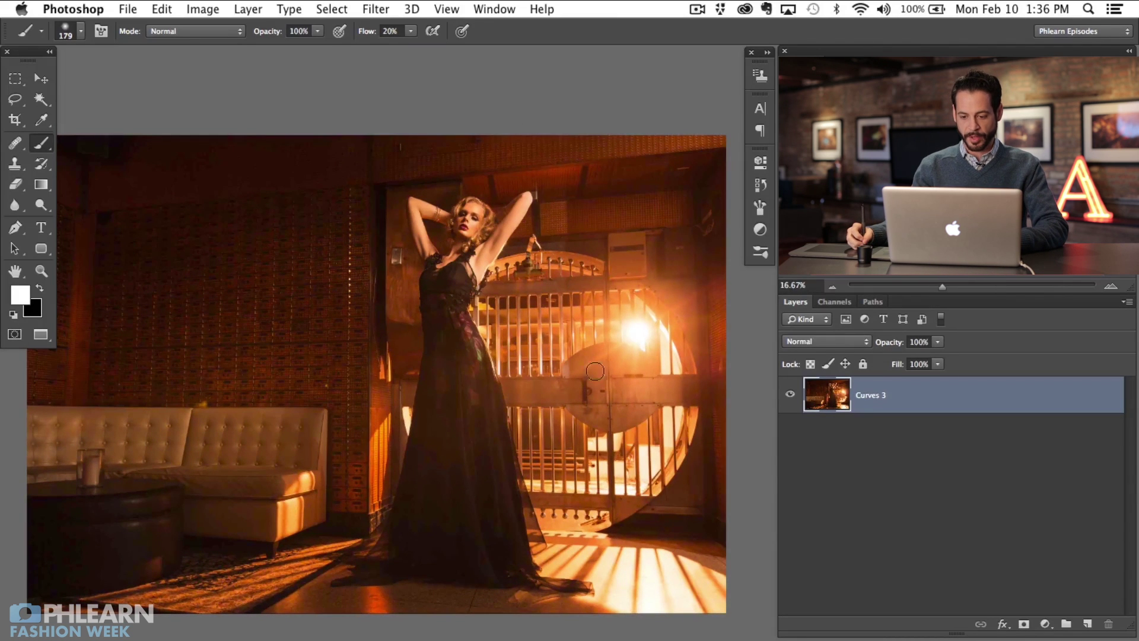
key(super+plus)
key(super+plus)
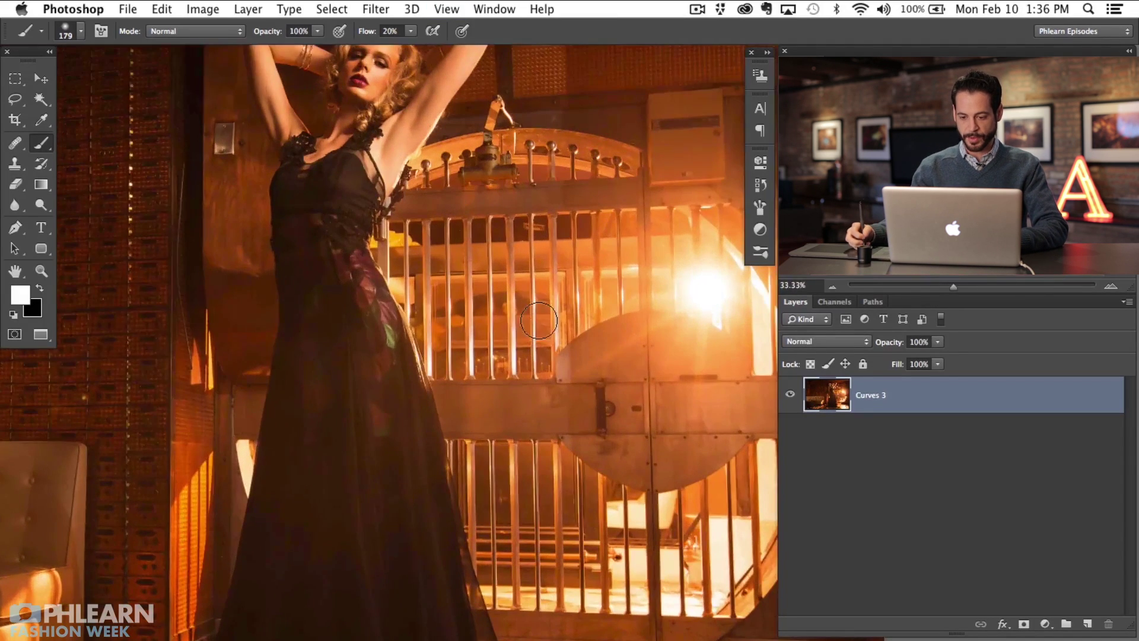
drag(651, 500, 450, 548)
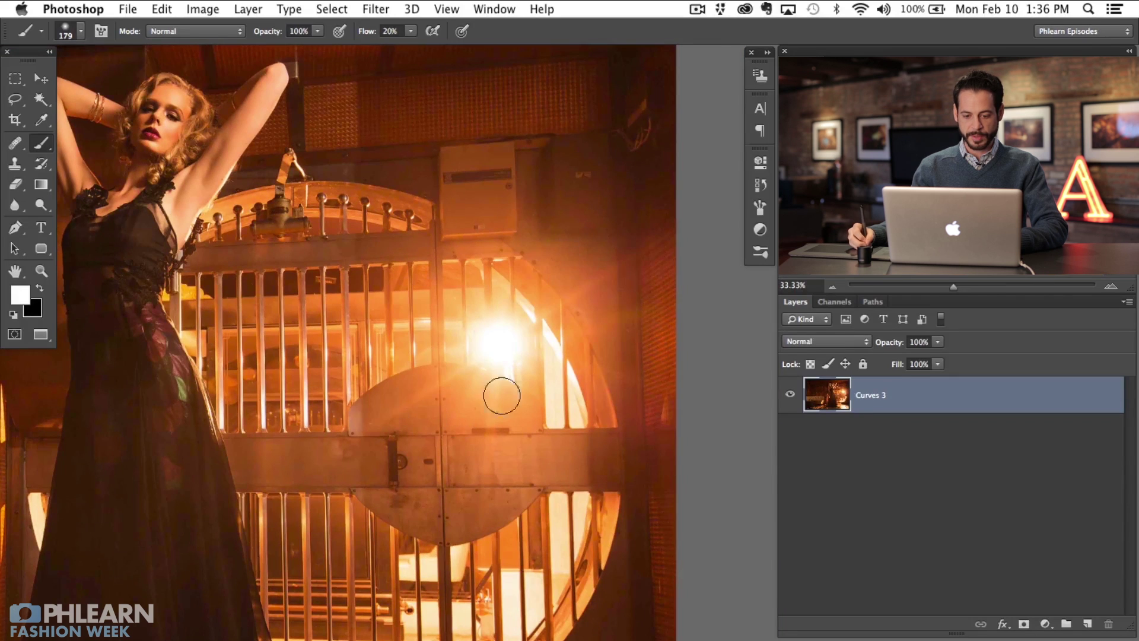
scroll(332, 369, down, 2)
drag(632, 465, 356, 482)
drag(524, 442, 502, 438)
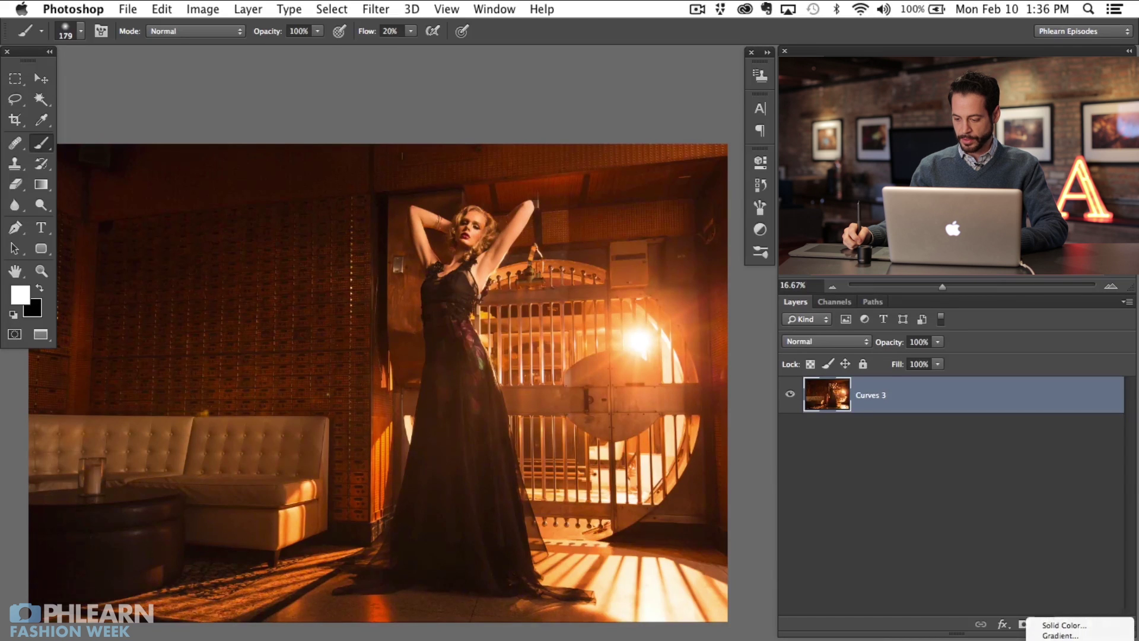
Add a Curves 4 adjustment layer and drag its RGB curve to brighten the image.
click(1057, 627)
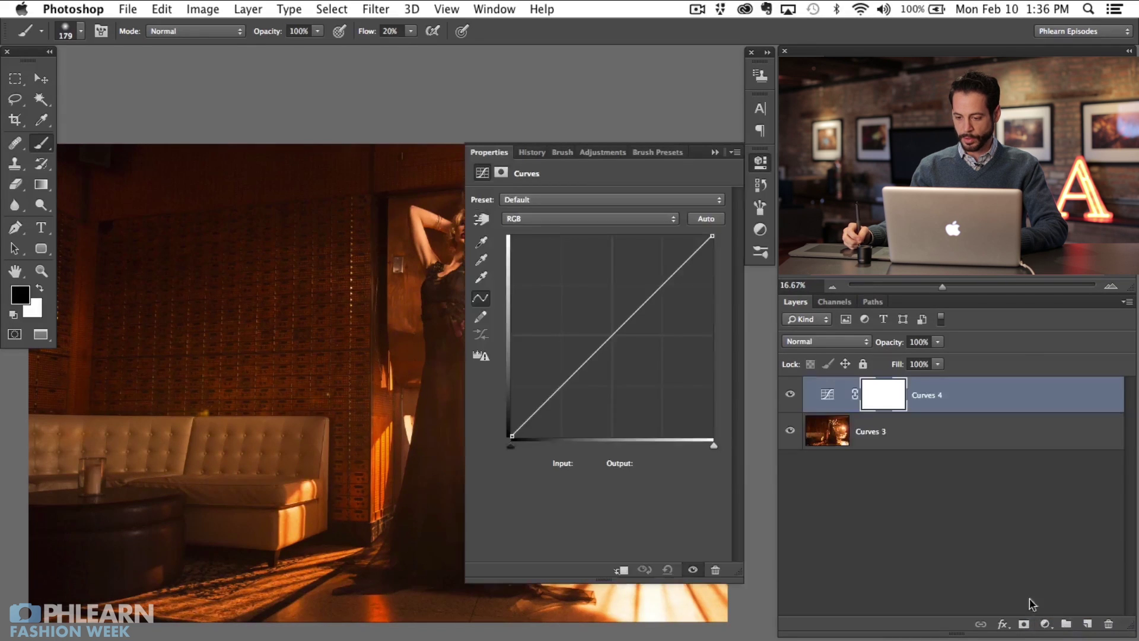
drag(414, 396, 107, 370)
drag(601, 312, 622, 614)
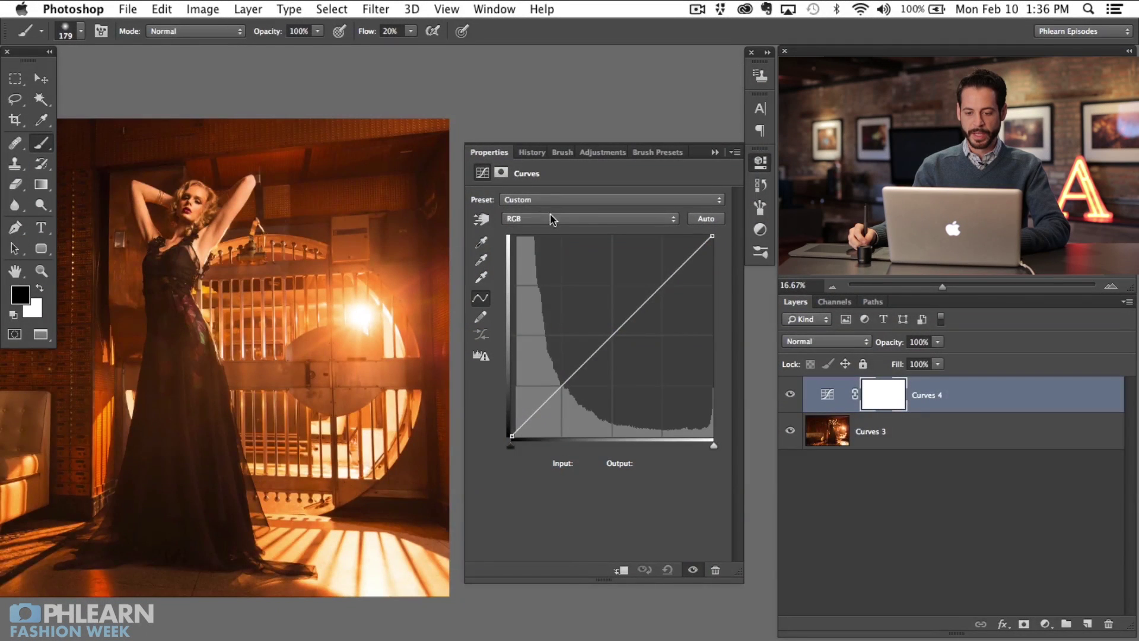
Raise the Red channel's shadows in Curves 4 to output 26.
click(546, 219)
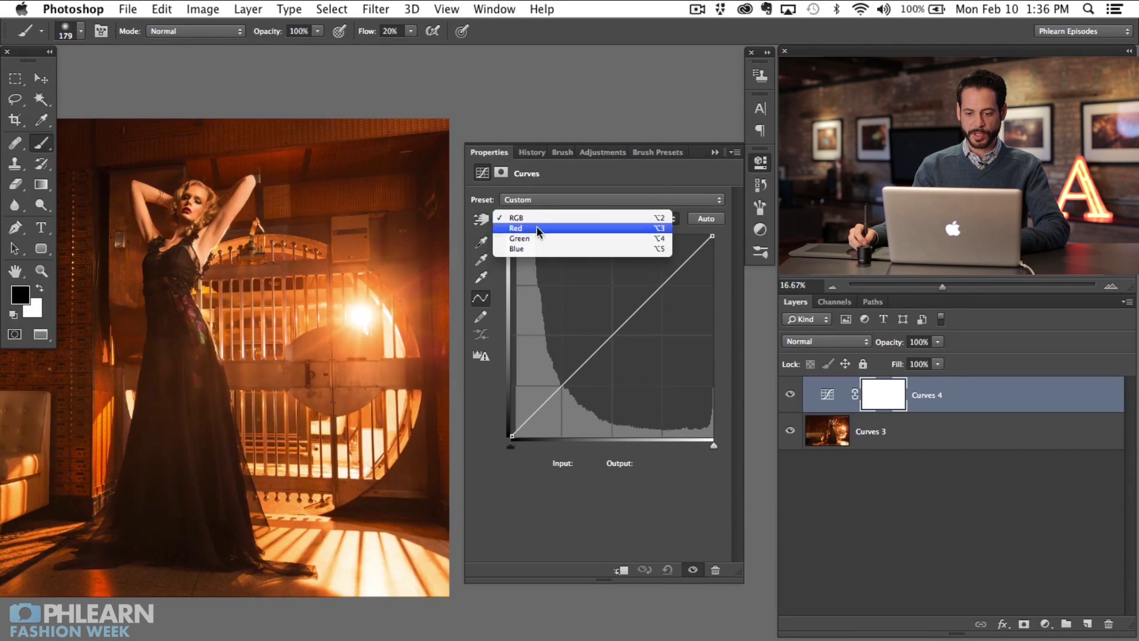
click(536, 228)
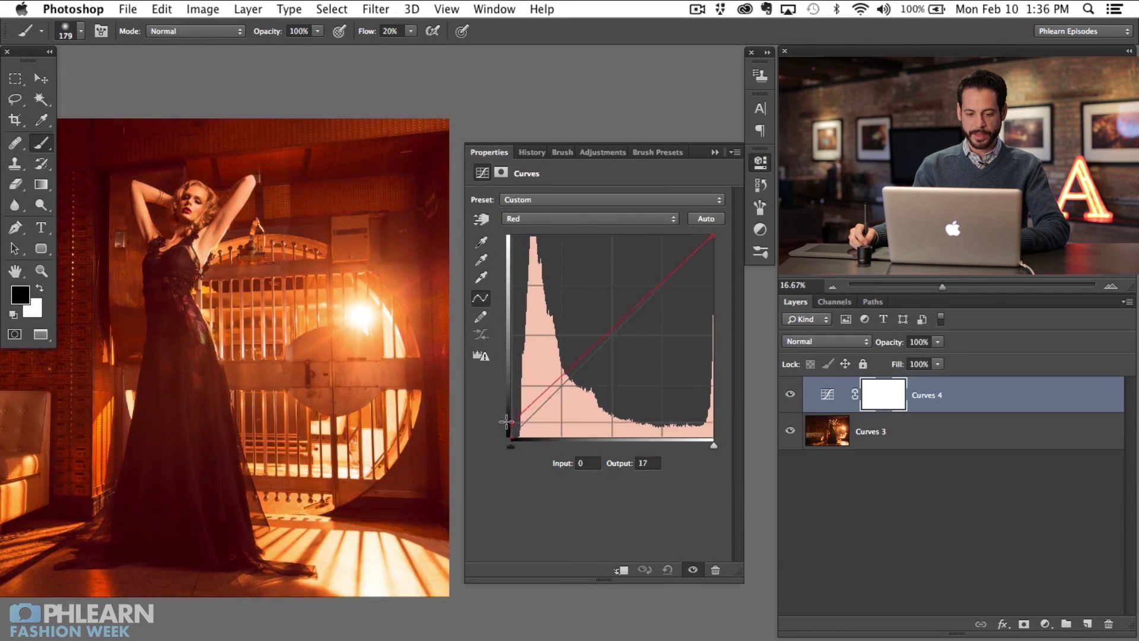
drag(596, 335, 514, 446)
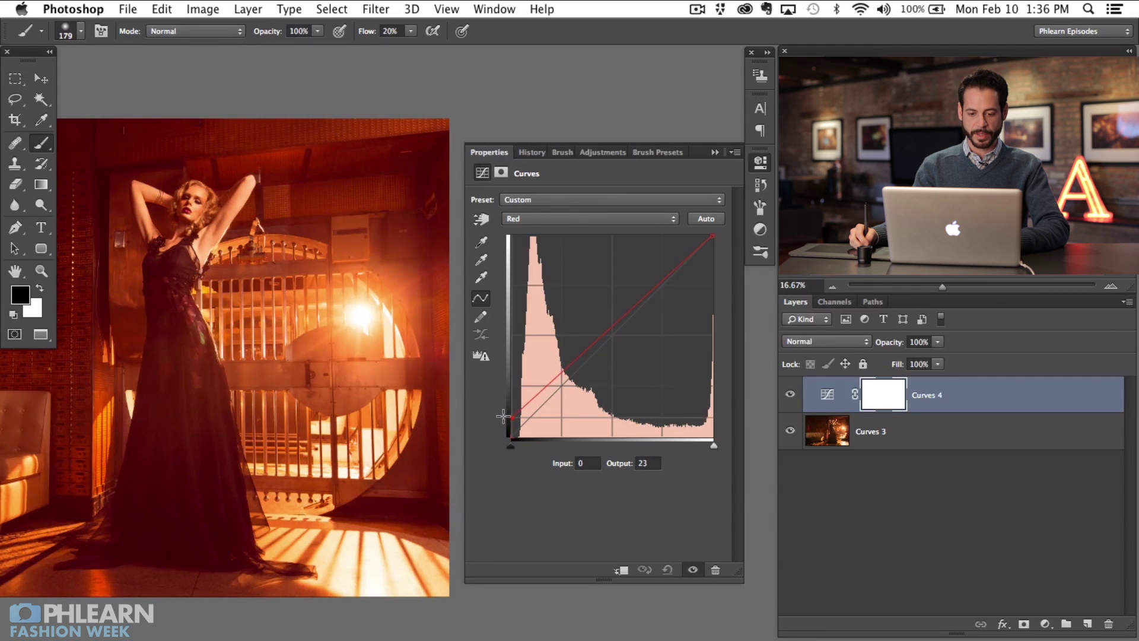
mouse_move(228, 425)
mouse_down()
mouse_move(384, 429)
mouse_move(279, 390)
mouse_up()
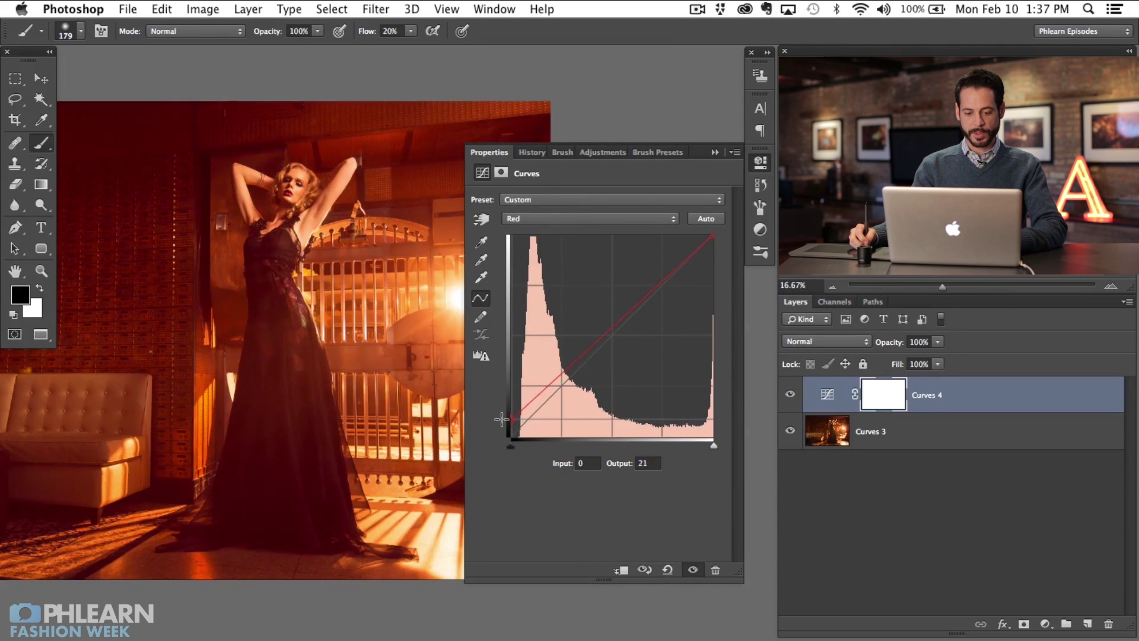
Lift the Green channel's shadows to output 6.
click(525, 220)
click(522, 231)
drag(510, 435, 508, 430)
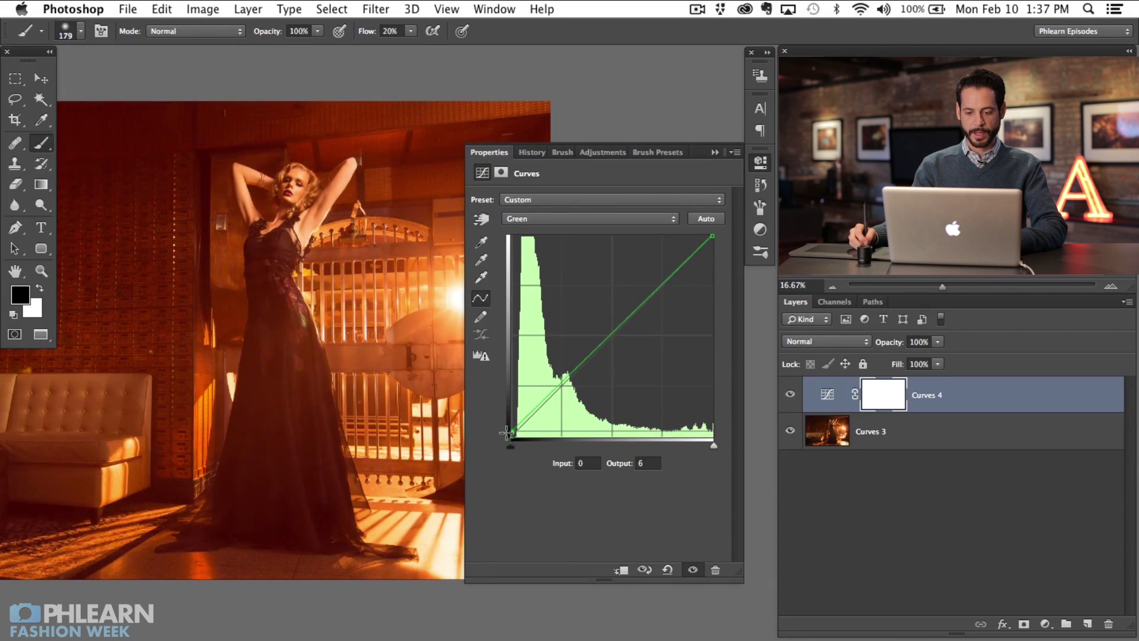
drag(398, 449, 363, 450)
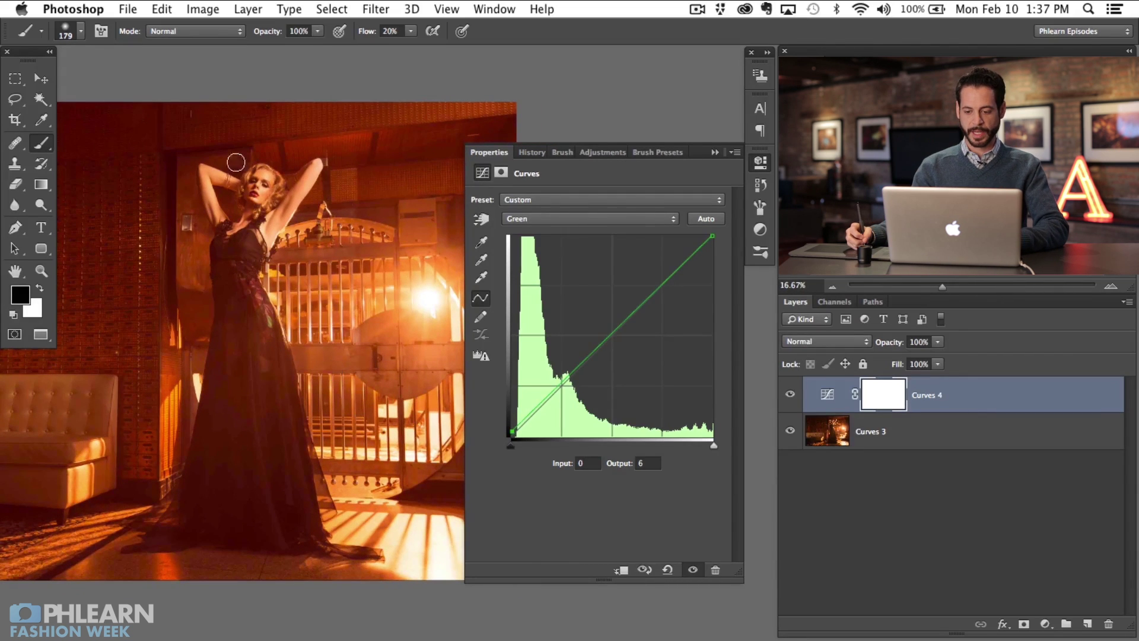
Close the Curves properties and toggle Curves 4 on and off to compare, leaving it on.
click(761, 162)
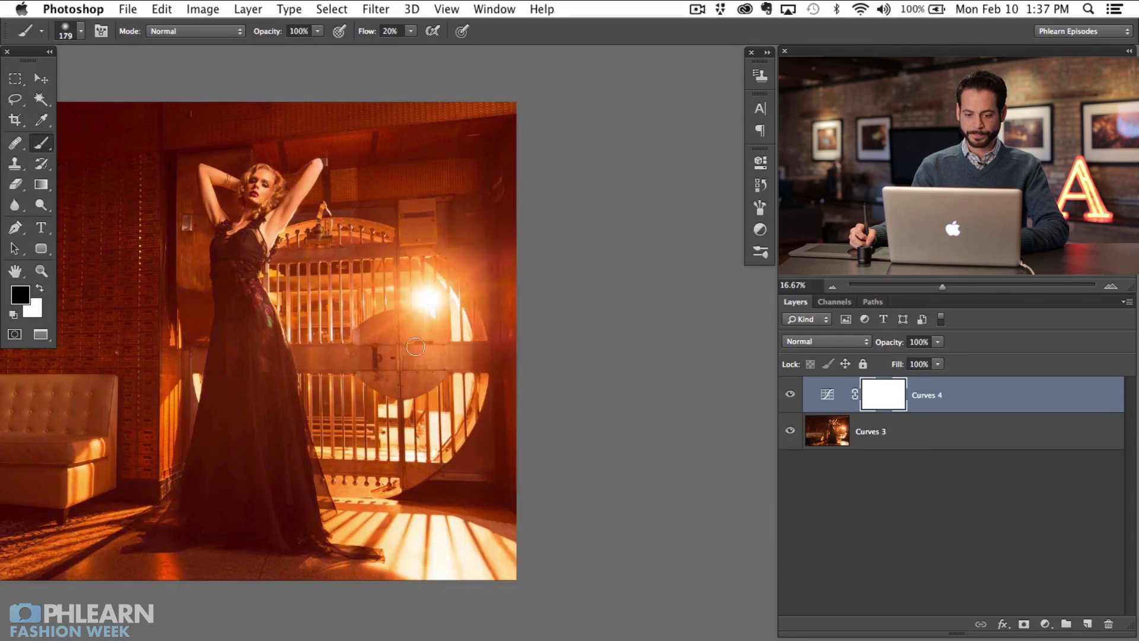
scroll(518, 290, left, 5)
click(788, 396)
click(788, 397)
click(789, 397)
click(790, 396)
click(790, 395)
click(789, 396)
click(789, 396)
click(789, 396)
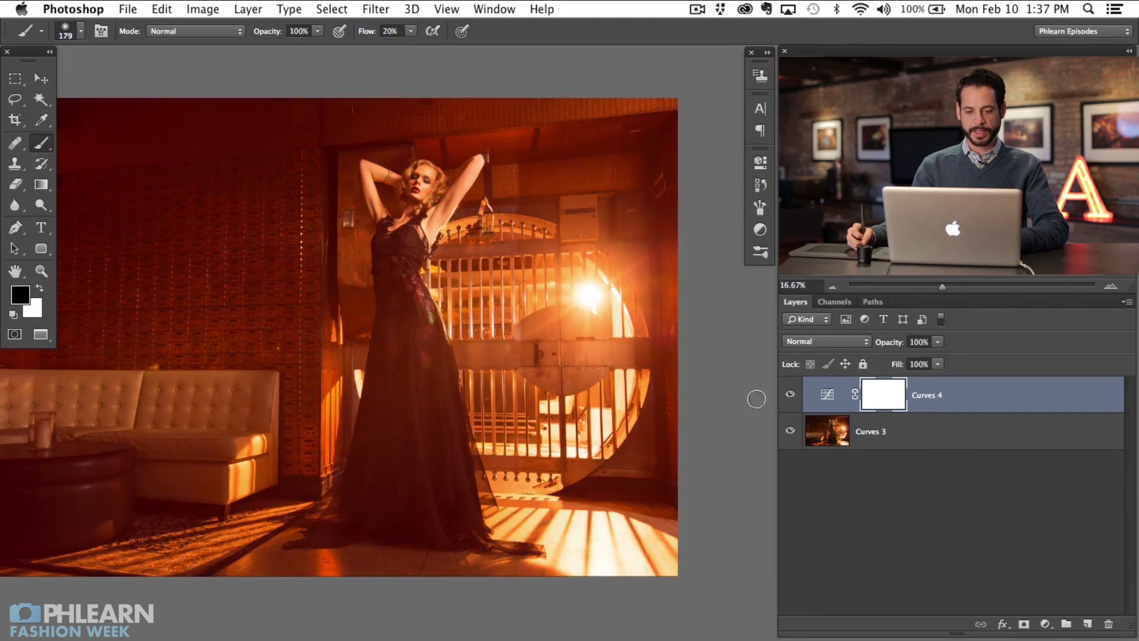
scroll(424, 406, left, 2)
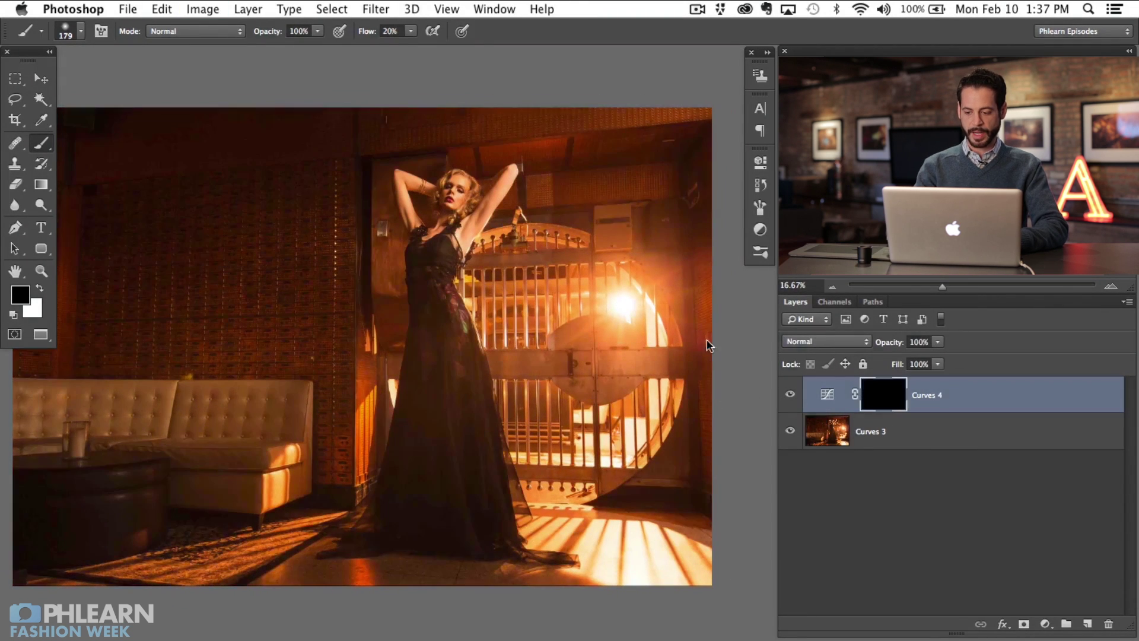
Pick the large soft round brush at about 1762 px with white as the painting colour.
right_click(359, 225)
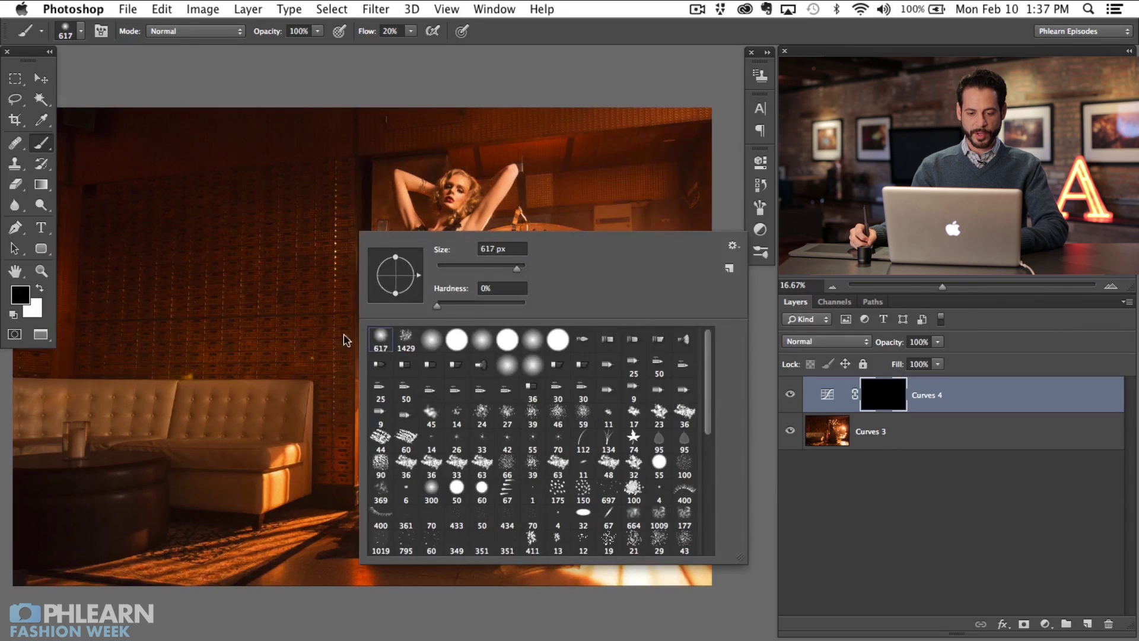
double_click(377, 339)
drag(360, 377, 391, 270)
key(x)
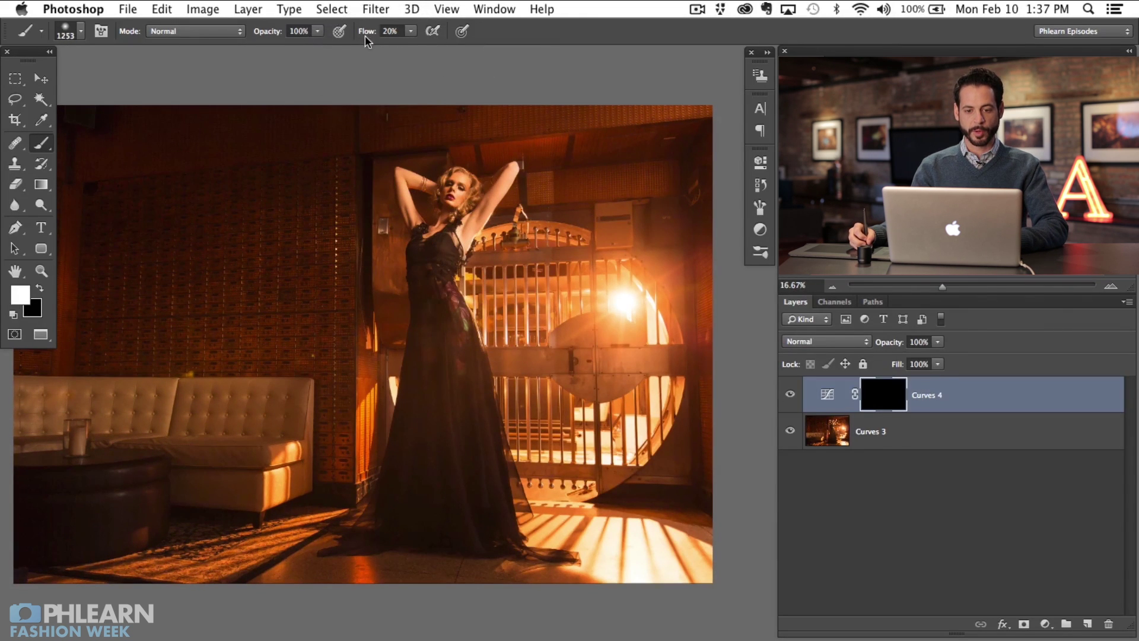
drag(529, 418, 506, 428)
drag(554, 360, 600, 381)
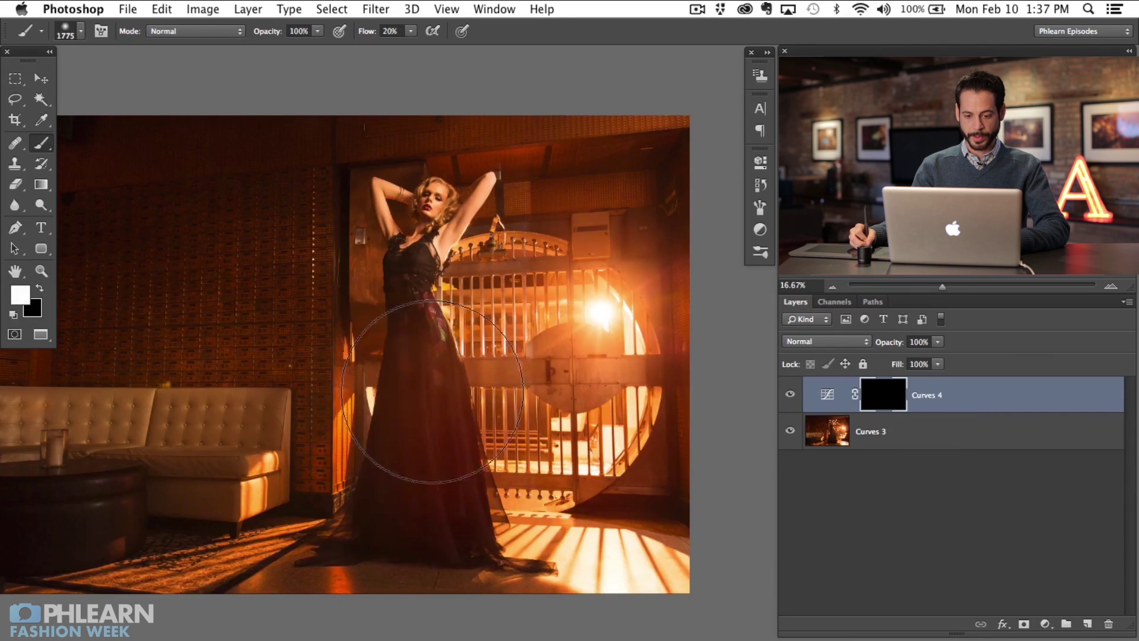
Paint white on the Curves 4 mask over the vault gate and dress at 50% flow.
mouse_move(549, 473)
mouse_down()
mouse_move(598, 265)
mouse_move(579, 368)
mouse_up()
key(shift+5)
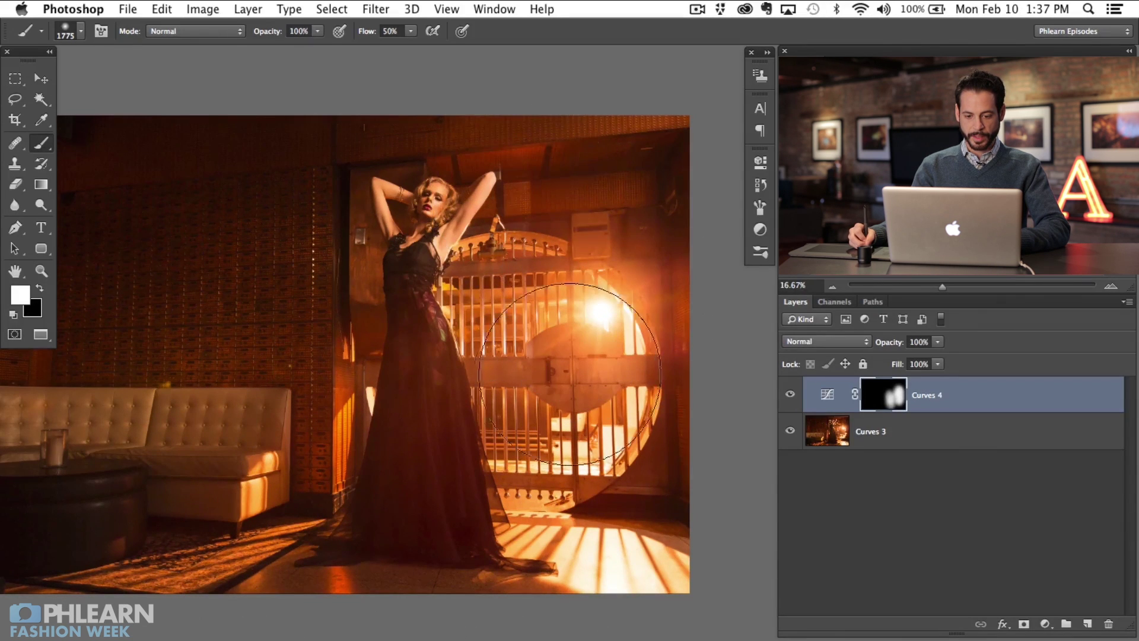
mouse_move(556, 346)
mouse_down()
mouse_move(481, 296)
mouse_move(455, 328)
mouse_move(475, 291)
mouse_move(600, 453)
mouse_up()
mouse_move(514, 487)
mouse_down()
mouse_move(525, 470)
mouse_move(552, 505)
mouse_up()
Toggle Curves 4 visibility repeatedly to compare before and after.
click(790, 395)
click(791, 395)
click(791, 395)
click(791, 395)
click(790, 396)
click(790, 395)
click(791, 395)
click(790, 396)
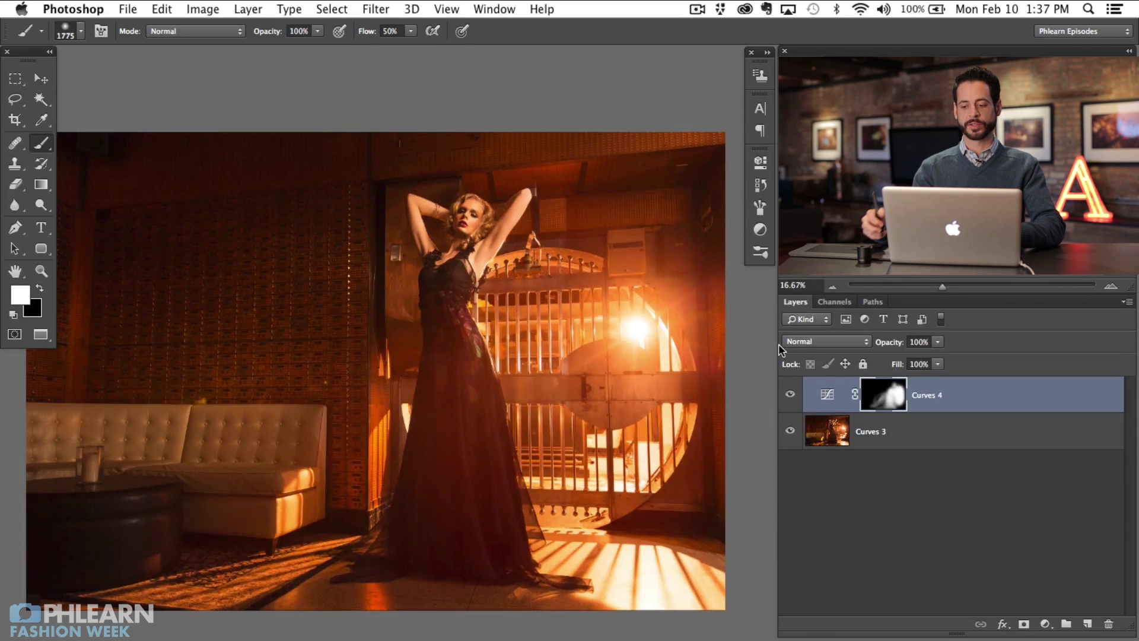
Bow the Curves 4 RGB curve up so input 127 outputs 147.
drag(691, 429, 674, 427)
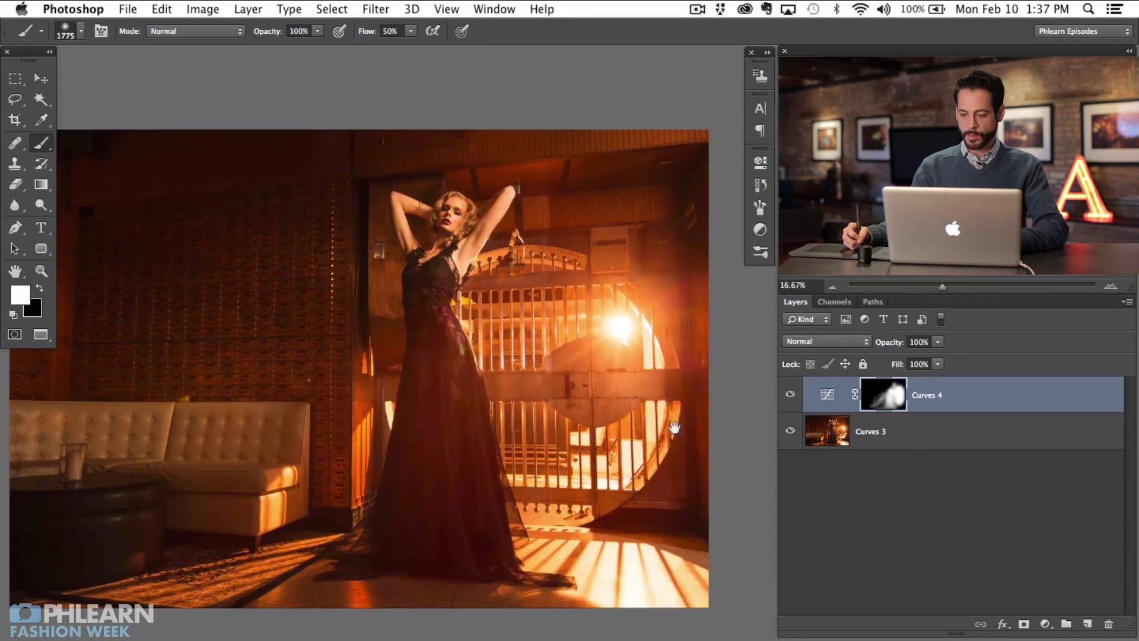
double_click(829, 397)
drag(370, 426, 154, 408)
drag(617, 343, 613, 319)
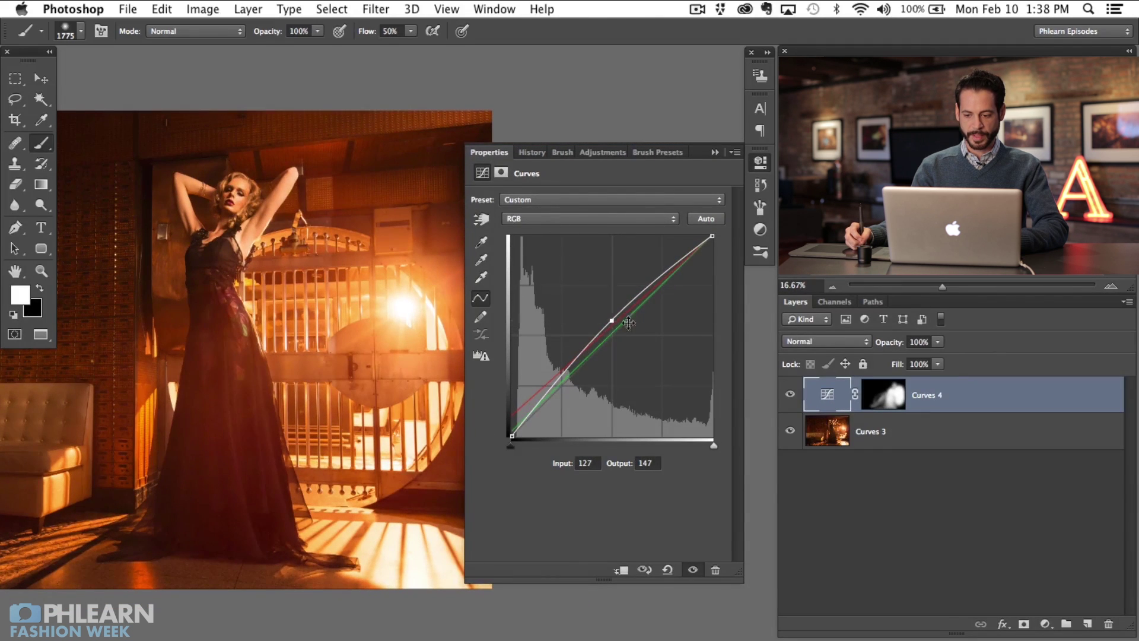
Toggle Curves 4 to compare the brightening, then close the curve settings.
click(789, 396)
click(789, 396)
click(789, 396)
click(789, 396)
click(789, 396)
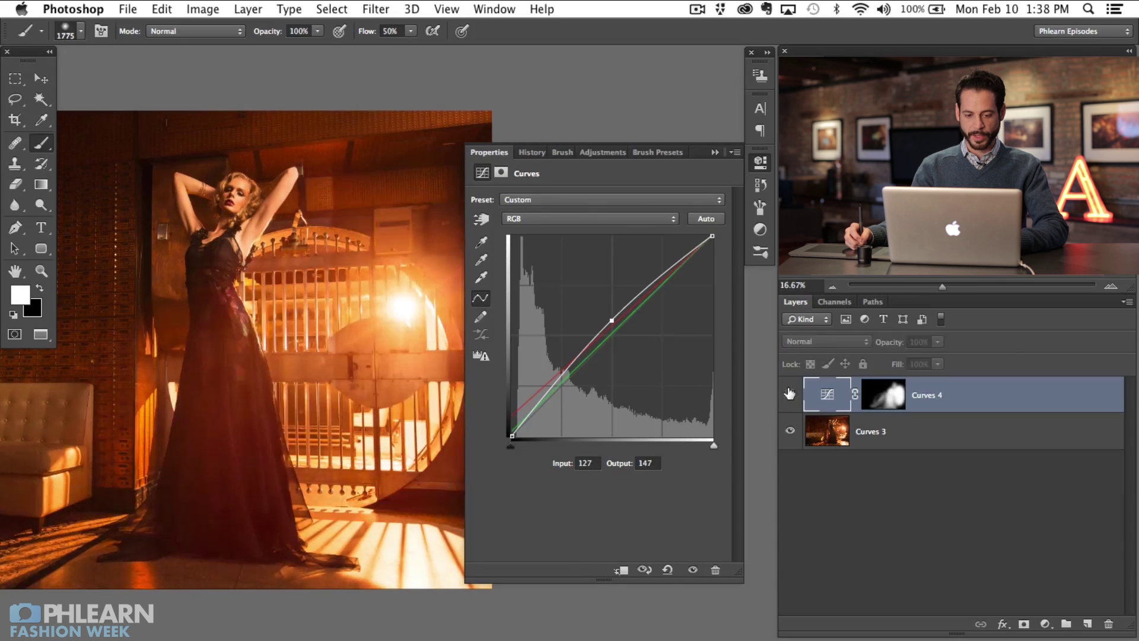
click(788, 396)
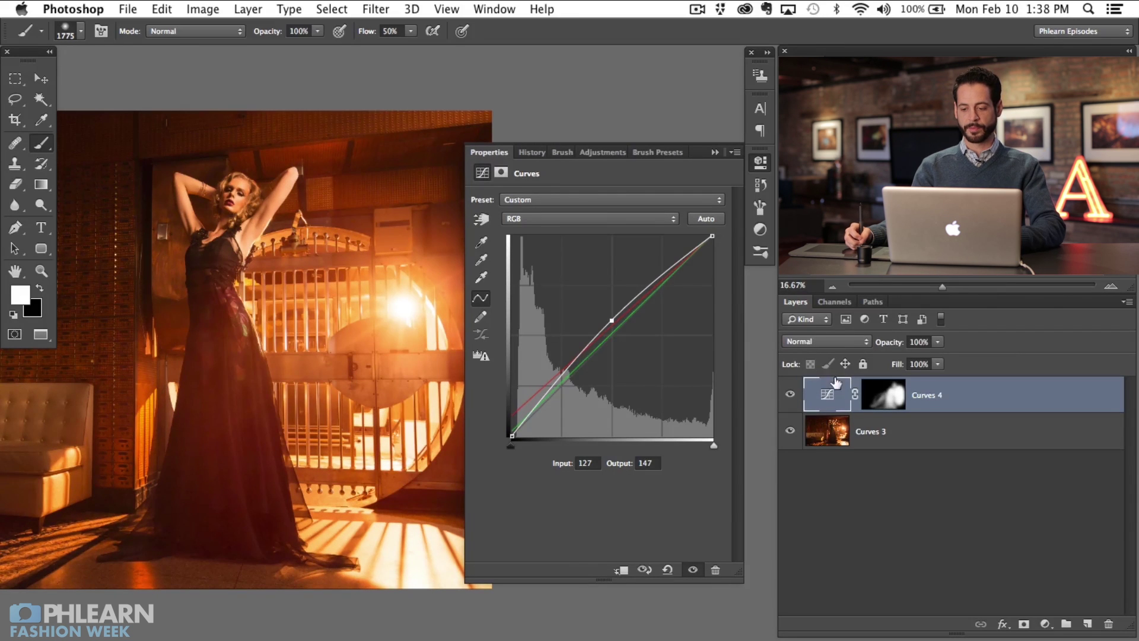
click(755, 168)
drag(361, 472, 588, 483)
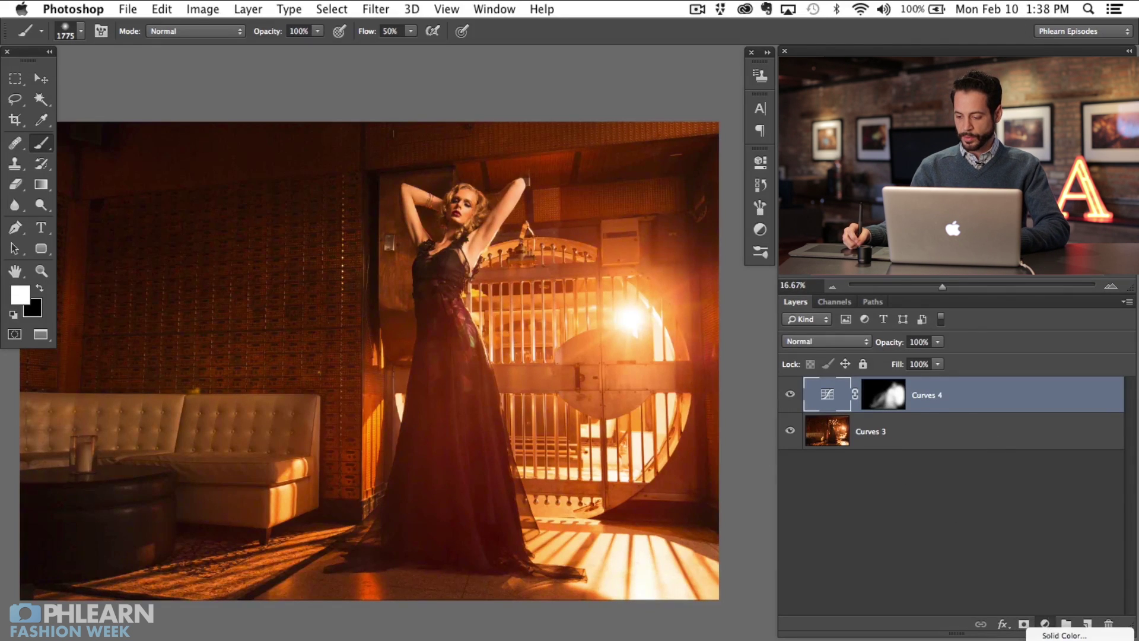
Add a Curves 5 layer and pull its Blue curve down.
mouse_move(1070, 640)
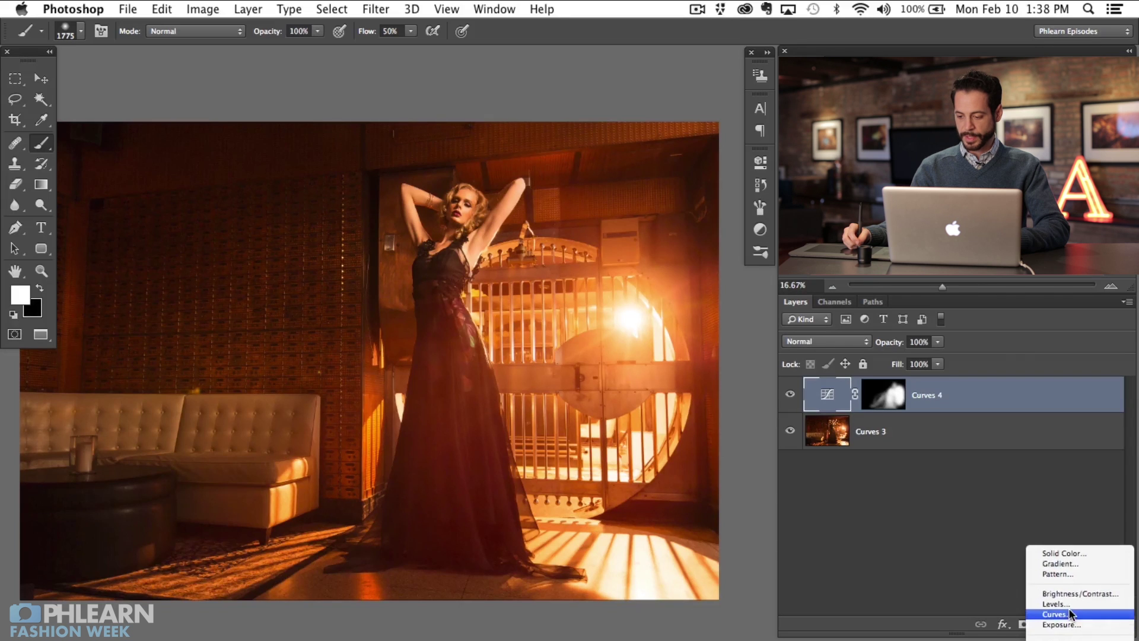
click(1055, 614)
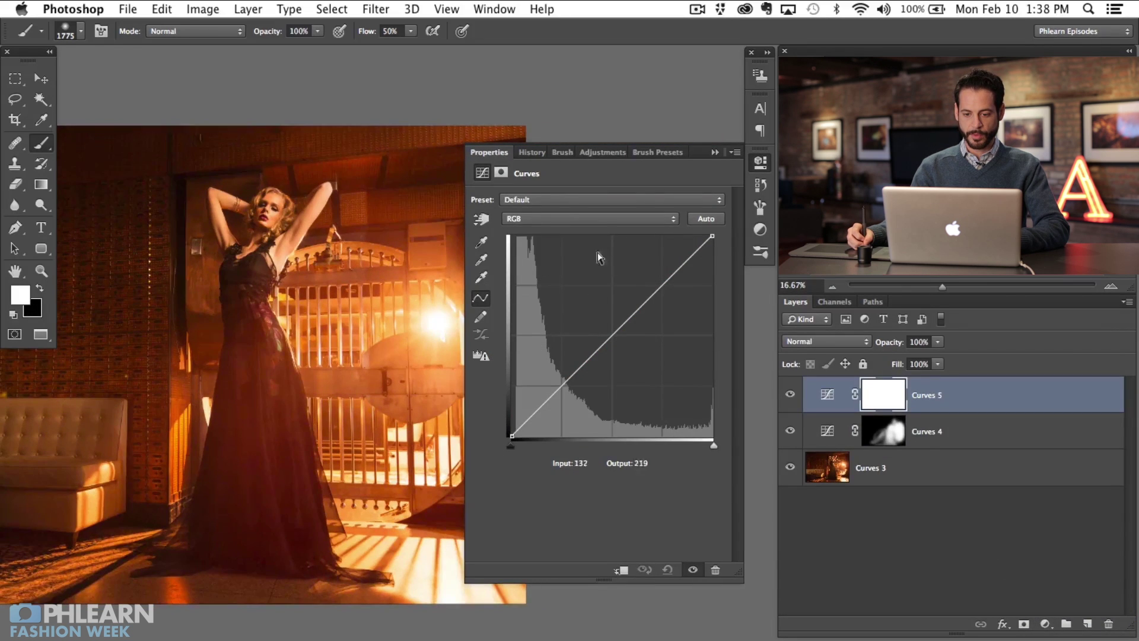
click(564, 218)
click(565, 247)
drag(621, 332, 632, 336)
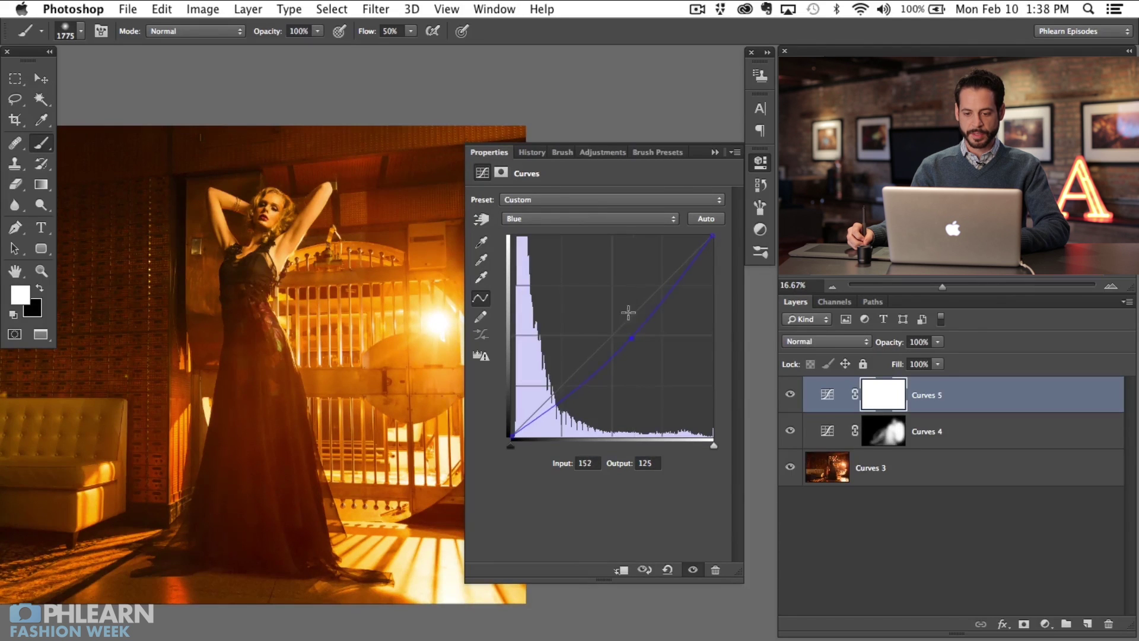
Lift the Red curve on Curves 5 to add more red warmth.
click(582, 219)
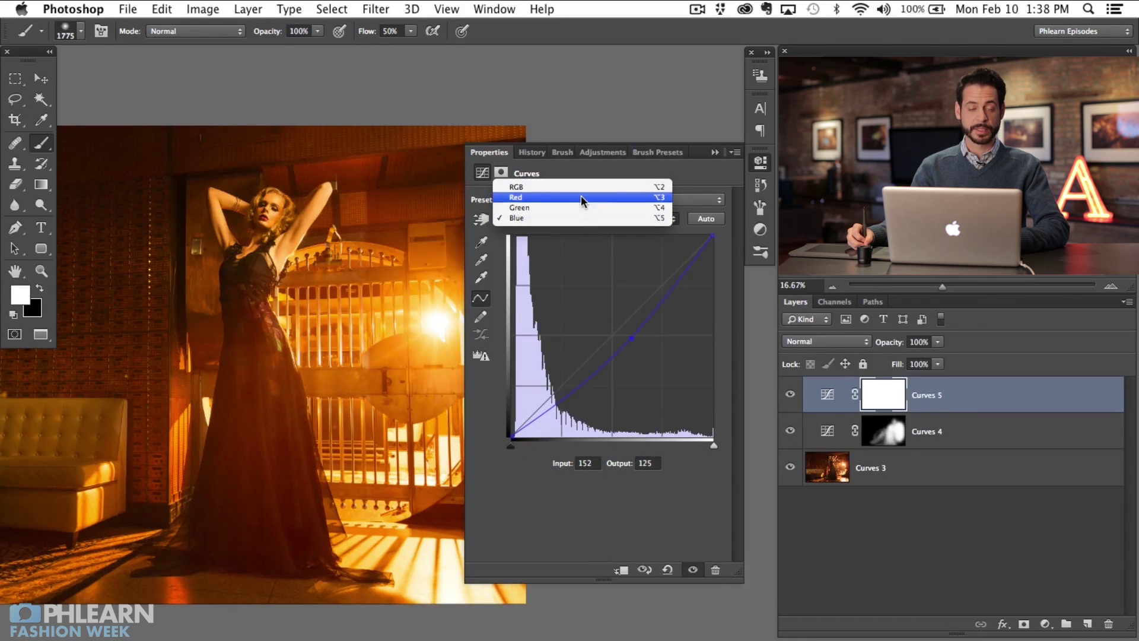
click(580, 197)
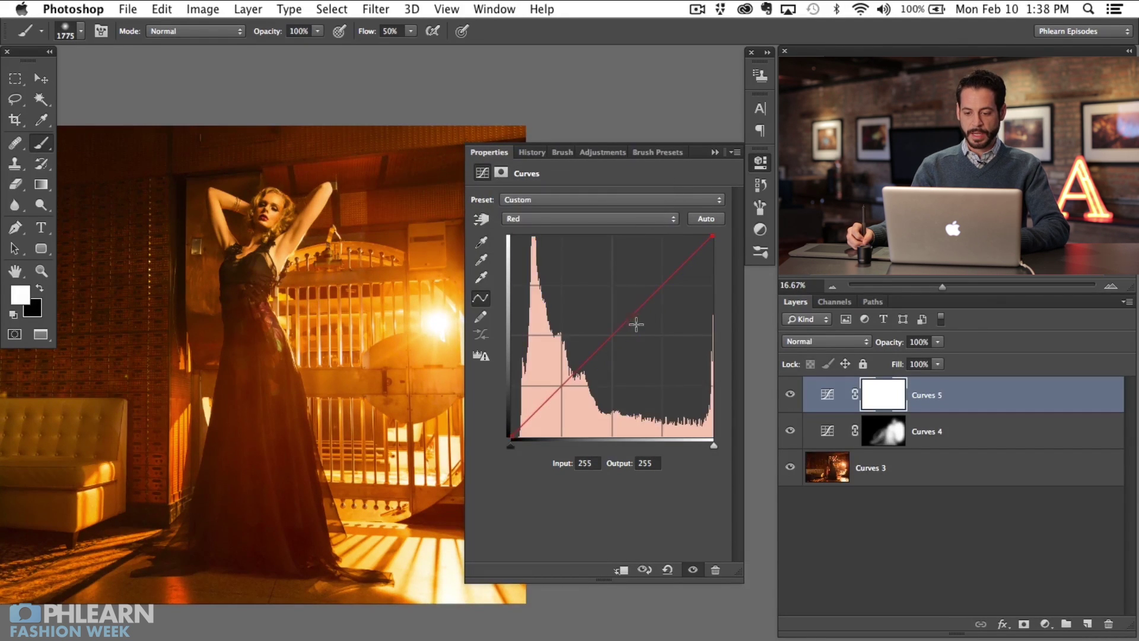
drag(613, 328, 610, 323)
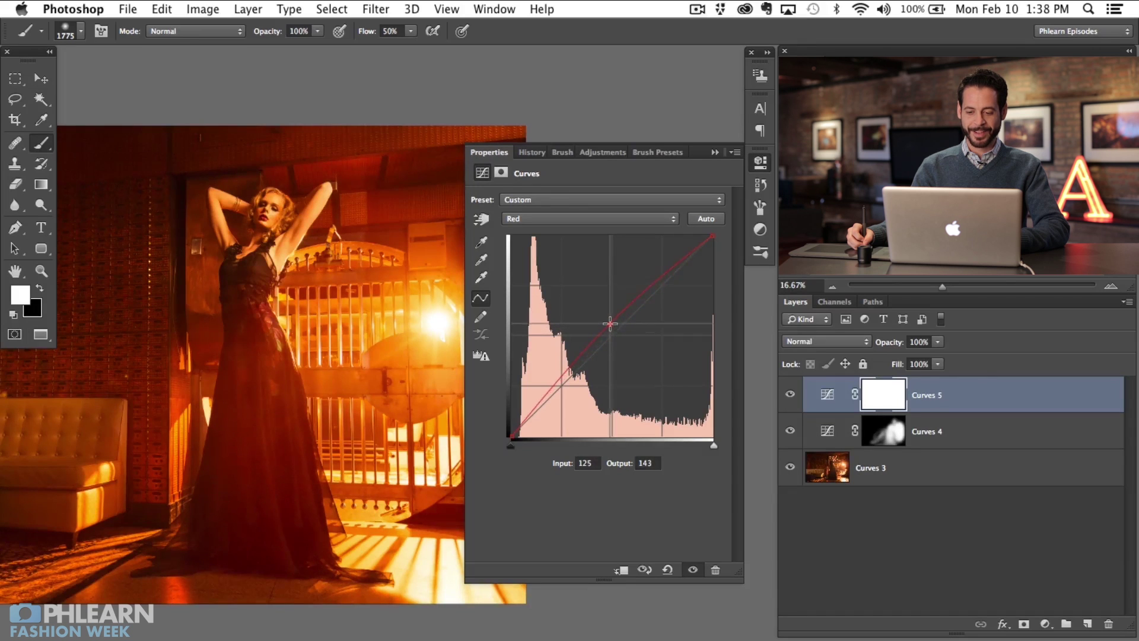
click(764, 161)
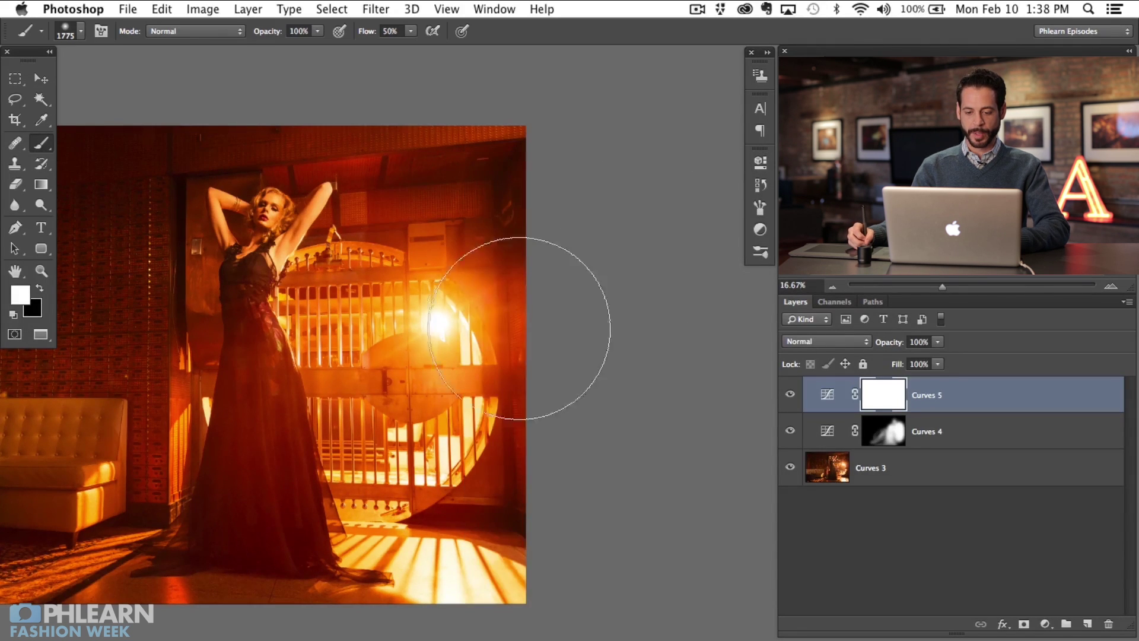
Raise the Curves 5 RGB midpoint to brighten the photo.
click(788, 394)
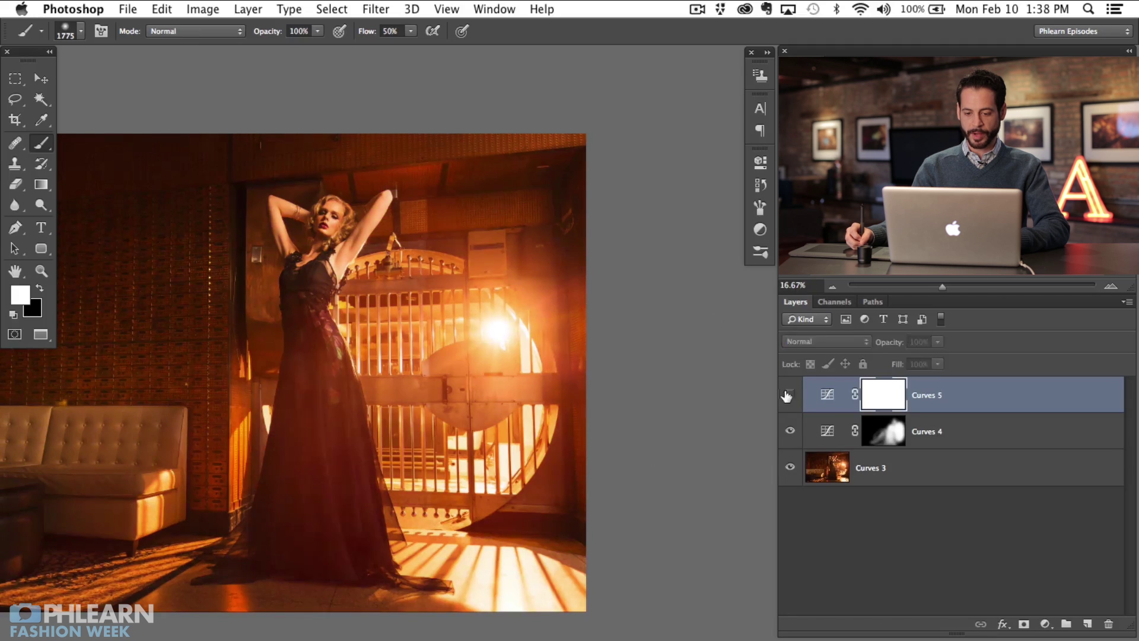
click(790, 395)
double_click(806, 392)
drag(618, 330, 612, 322)
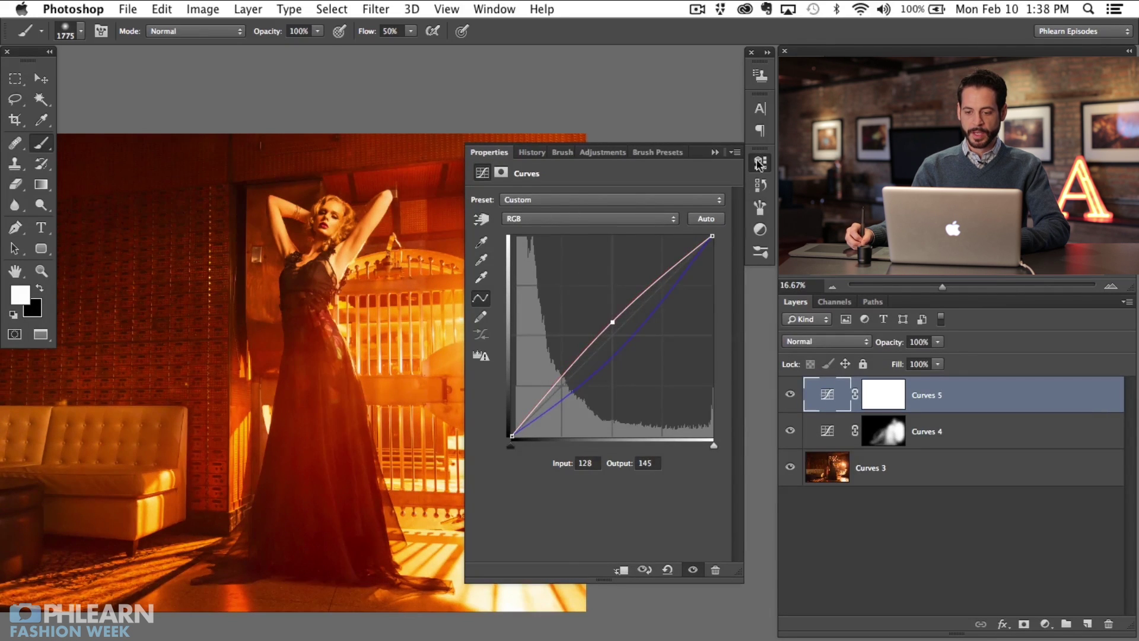
click(760, 163)
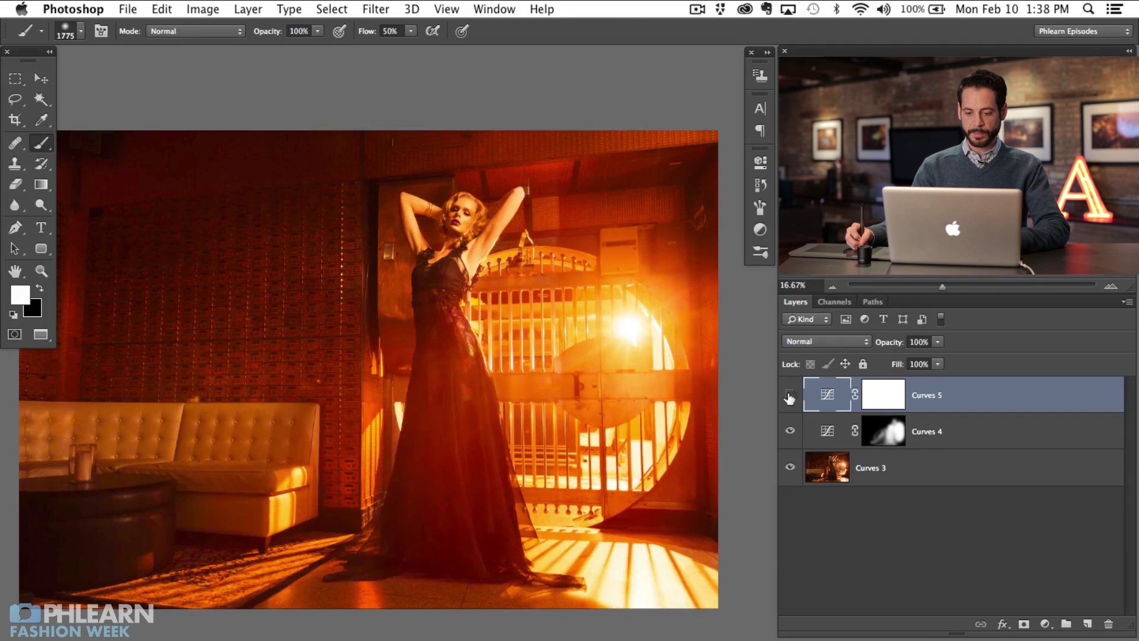
Hide Curves 5 and toggle Curves 4 on and off to compare.
click(790, 395)
click(790, 432)
click(790, 431)
click(791, 431)
click(792, 435)
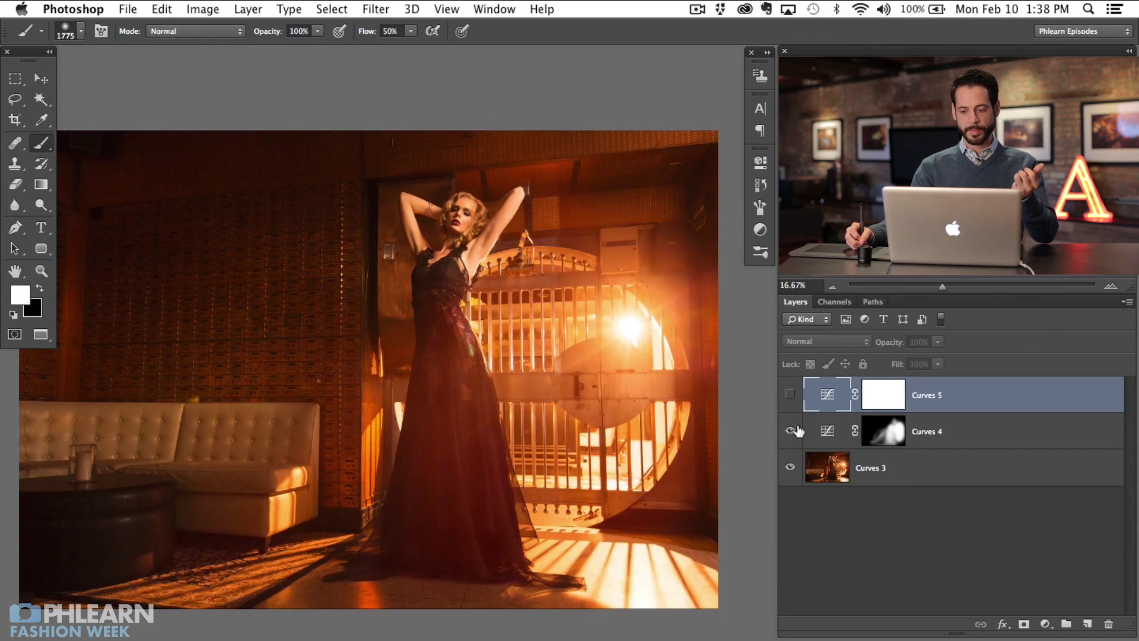
click(791, 433)
click(790, 433)
click(790, 433)
click(791, 433)
Turn Curves 5 back on, then invert its mask to black with Cmd+I.
click(792, 397)
click(793, 398)
click(793, 399)
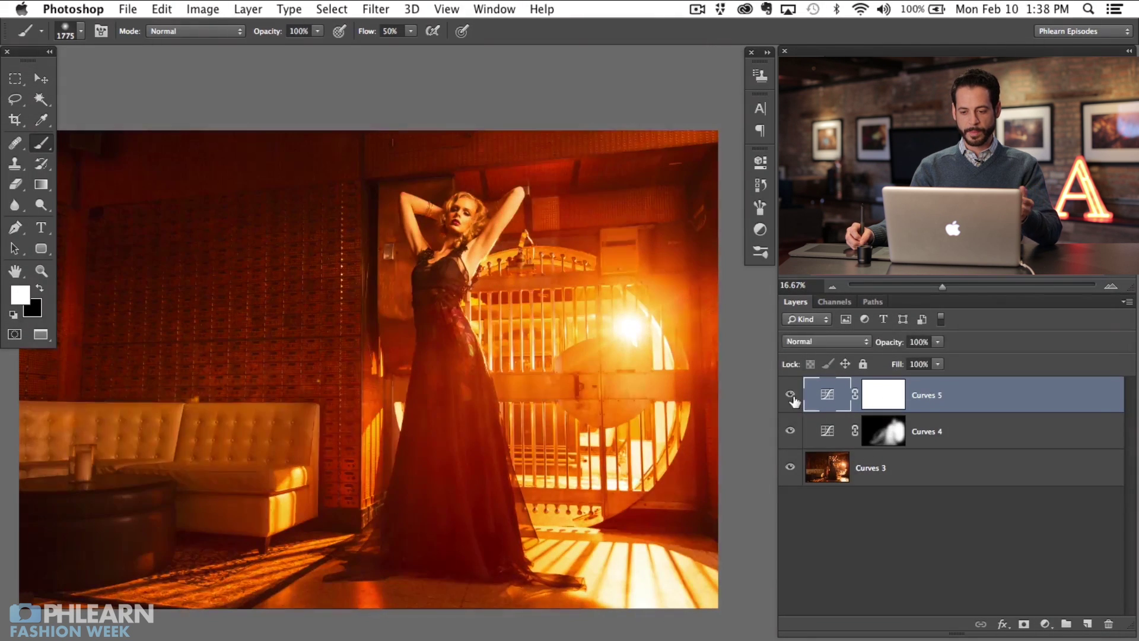
click(793, 398)
click(793, 399)
click(794, 397)
click(794, 397)
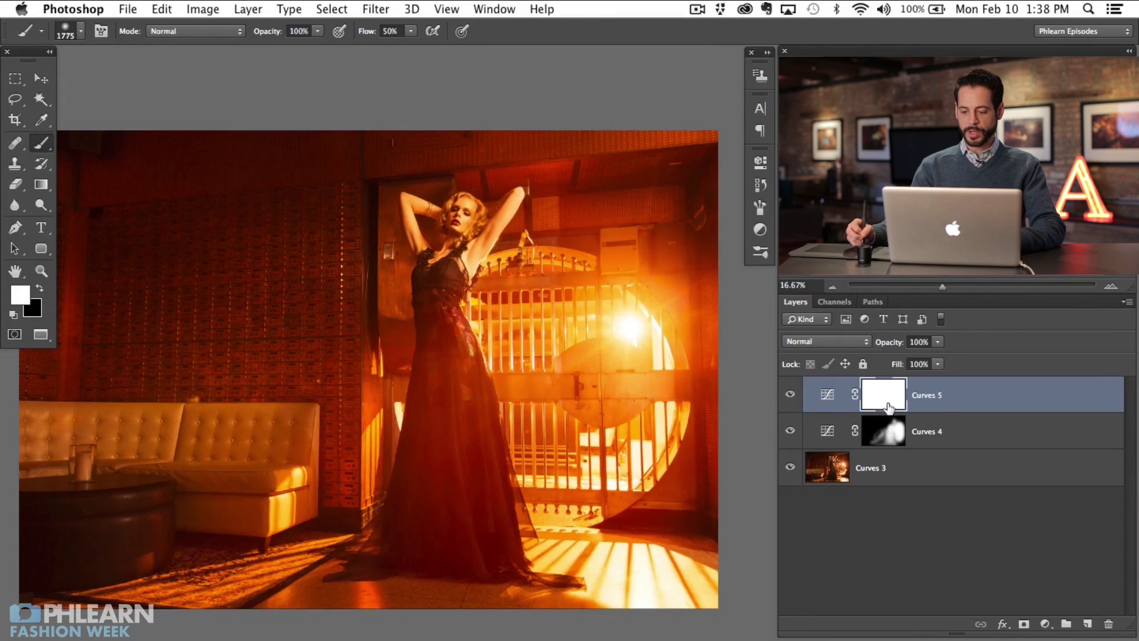
key(super+i)
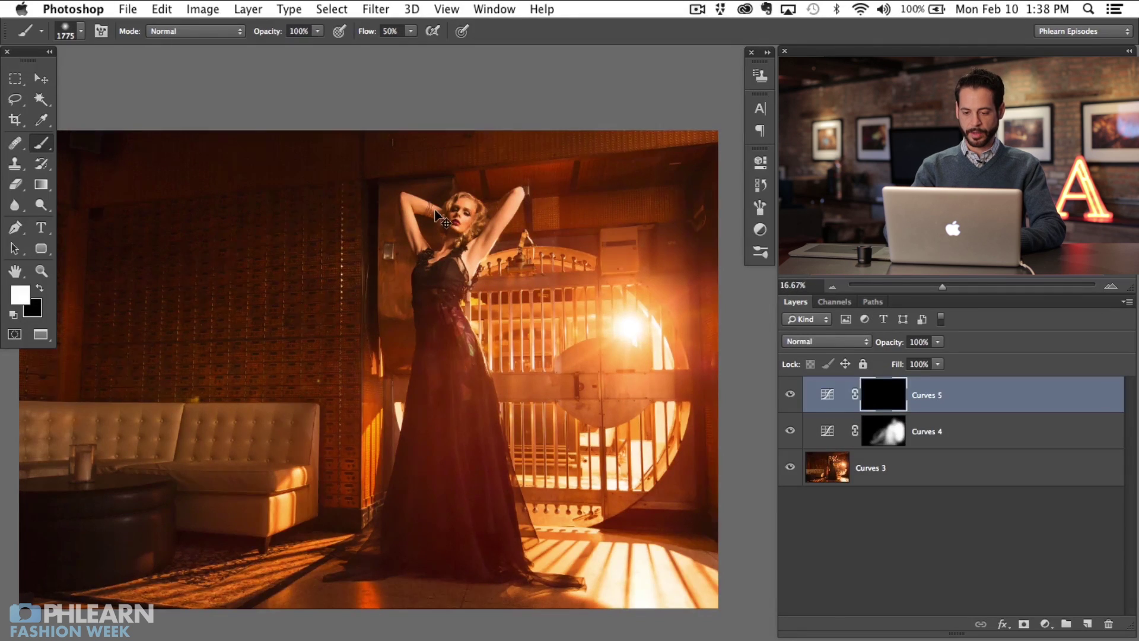
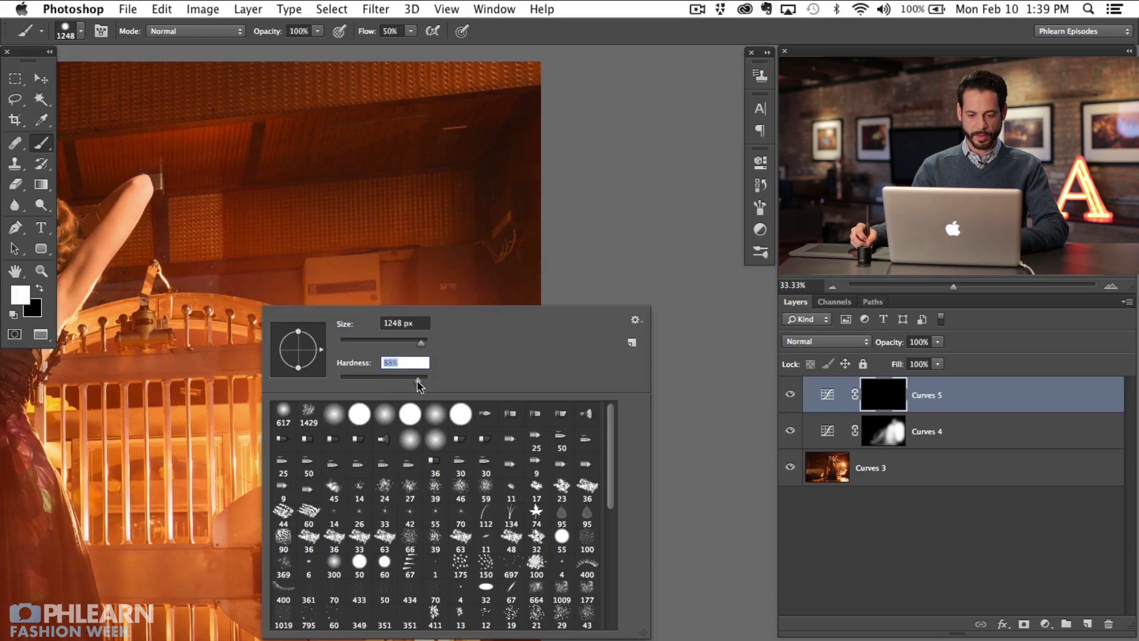
Paint white on the Curves 5 mask over the gate near the flare, resizing the brush between dabs.
drag(205, 430, 270, 431)
drag(494, 438, 445, 437)
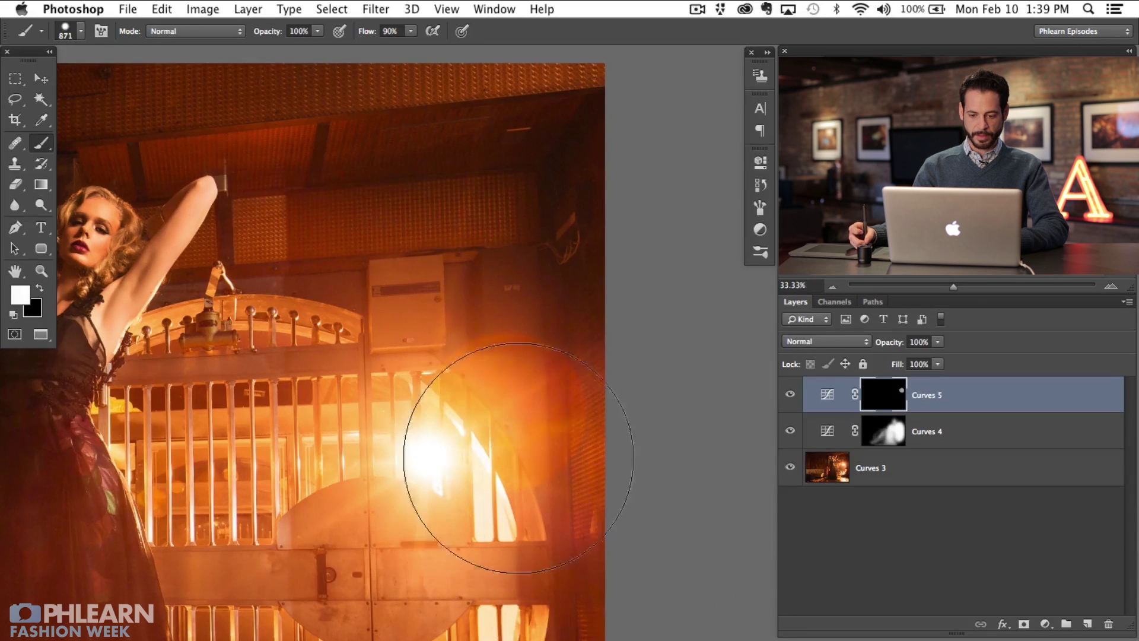
mouse_move(539, 425)
mouse_down()
mouse_move(484, 423)
mouse_move(500, 402)
mouse_move(523, 403)
mouse_move(495, 419)
mouse_up()
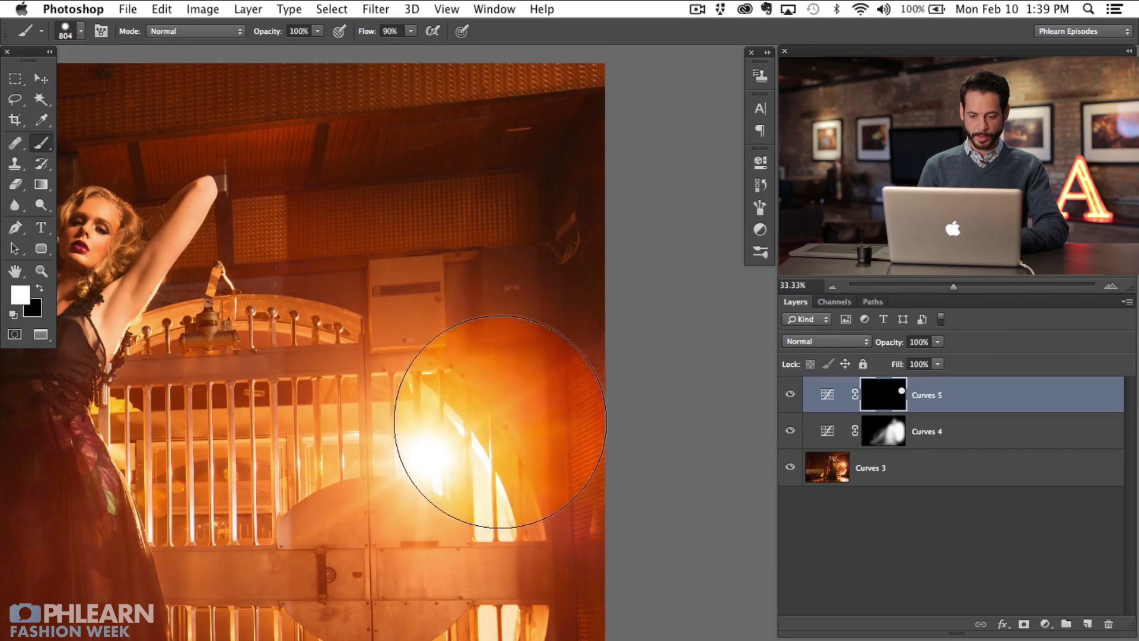
drag(369, 521, 351, 516)
click(368, 511)
drag(267, 509, 237, 510)
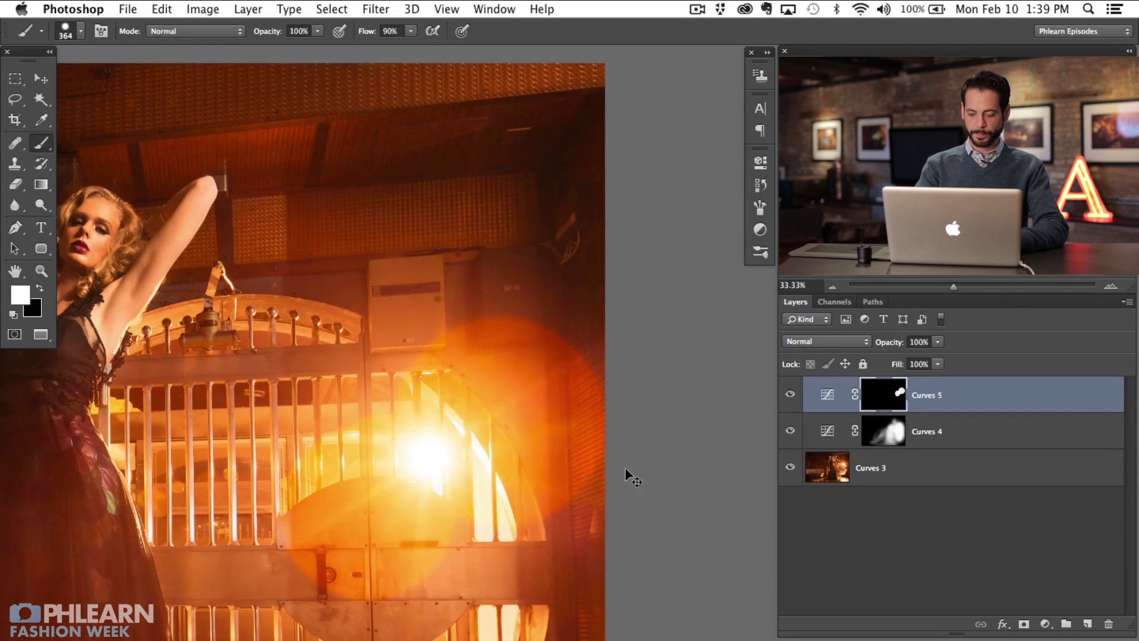
Zoom out and toggle Curves 5 off and on to compare the glow.
key(super+minus)
key(super+minus)
drag(655, 418, 265, 428)
click(789, 396)
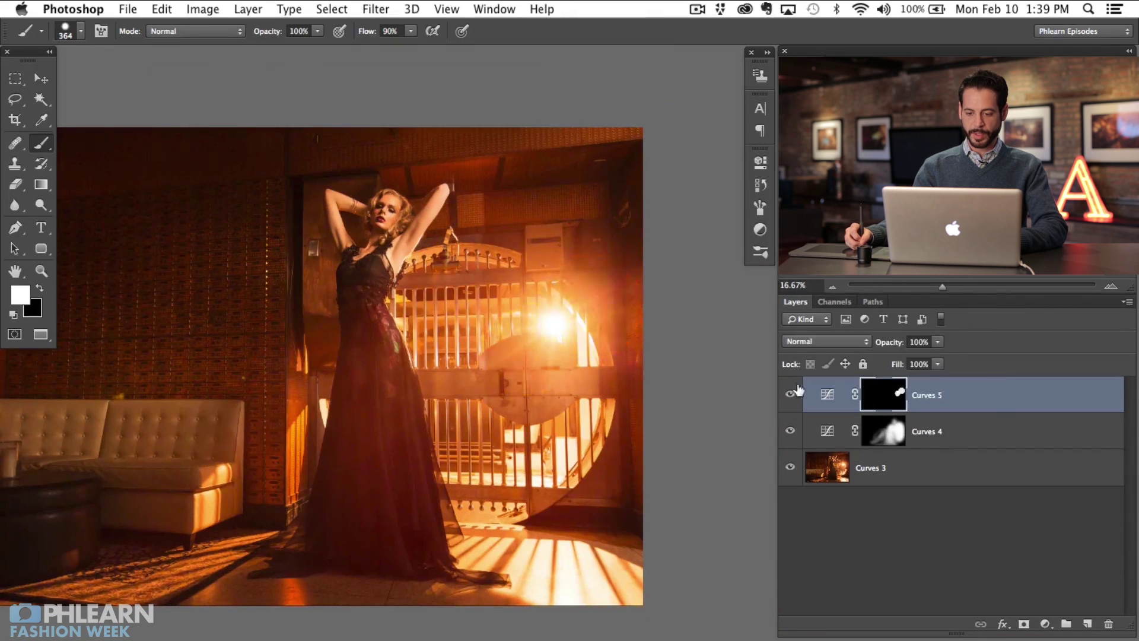
click(789, 397)
click(789, 396)
click(789, 397)
click(790, 396)
click(798, 401)
Softly extend the glow with an 878 px brush at 20% flow.
drag(479, 392, 514, 399)
key(shift+2)
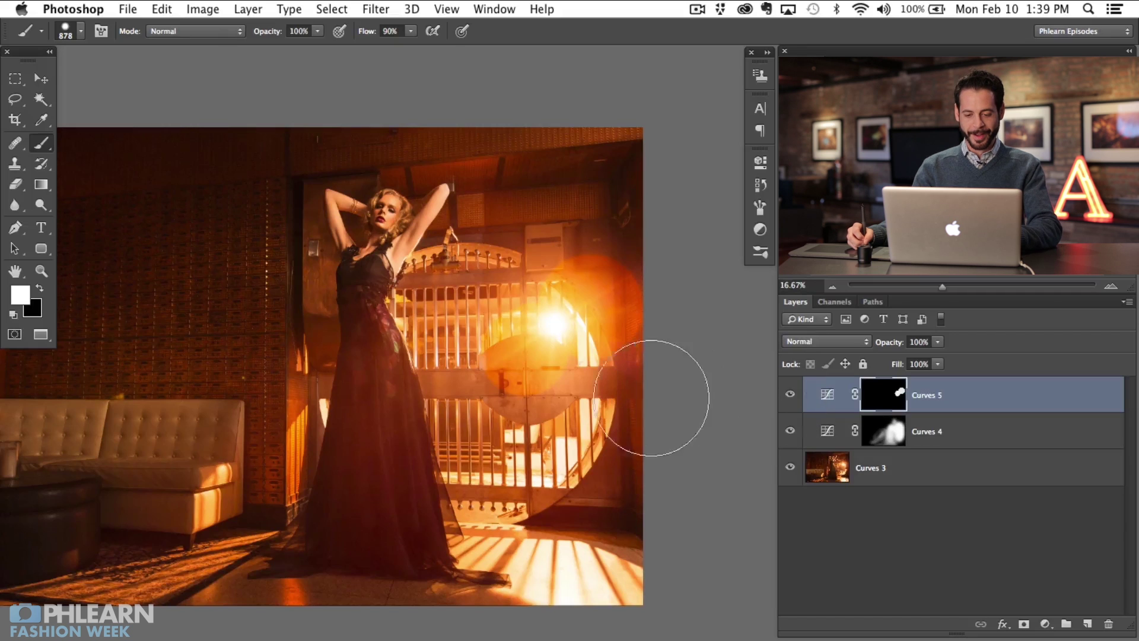
click(449, 426)
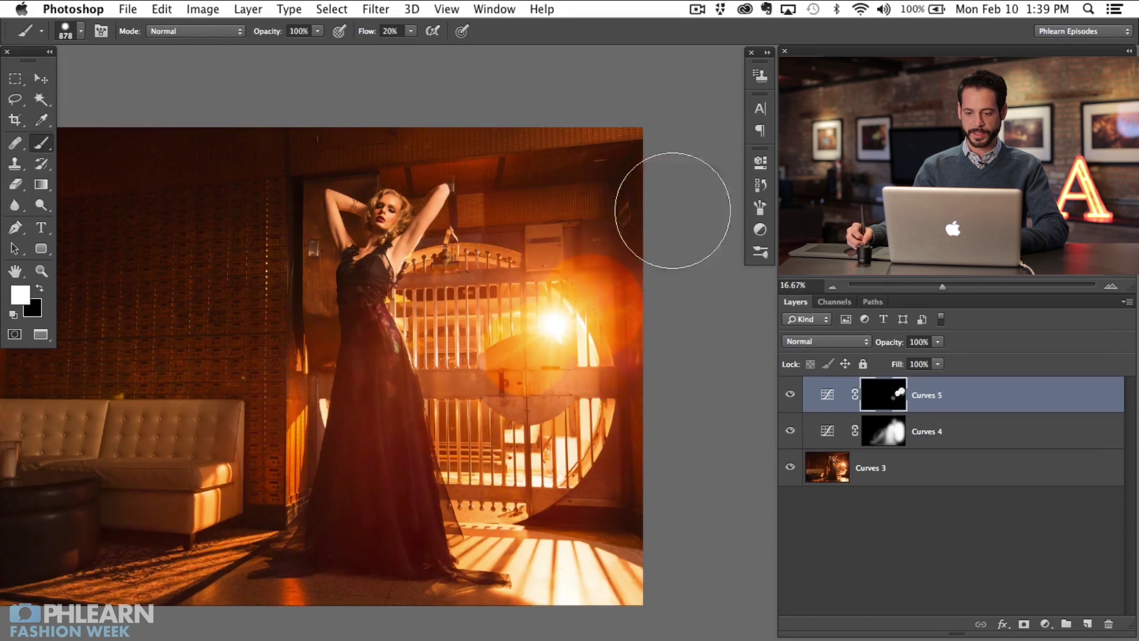
drag(608, 405, 570, 378)
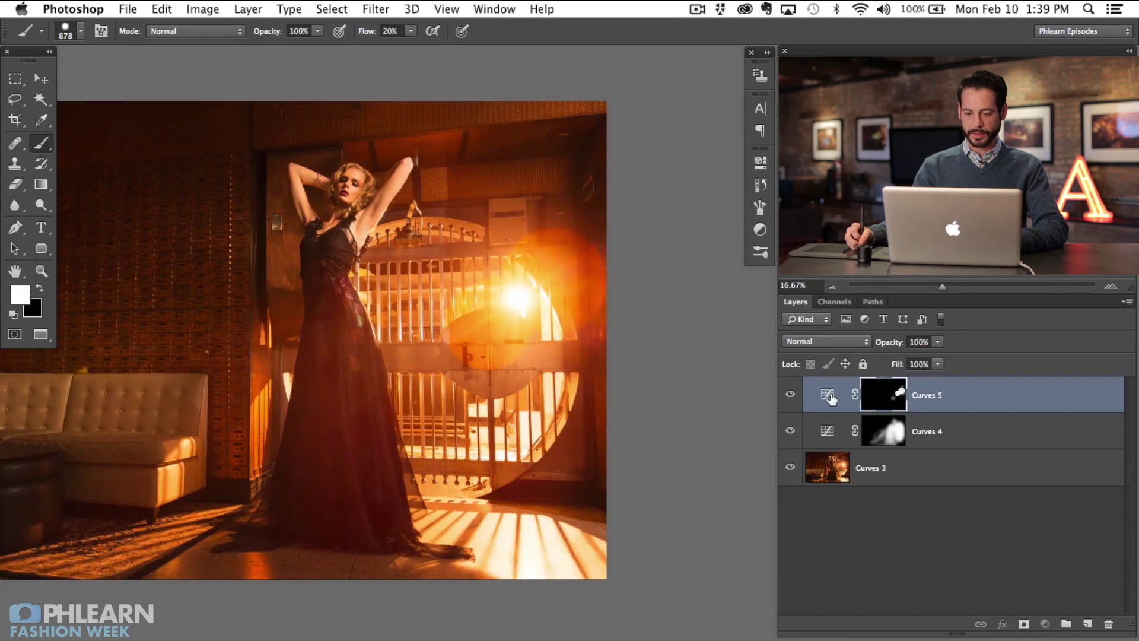
Open the Curves 5 properties and pull down the Blue curve midpoint to warm the glow.
double_click(829, 395)
drag(348, 407, 149, 410)
click(593, 218)
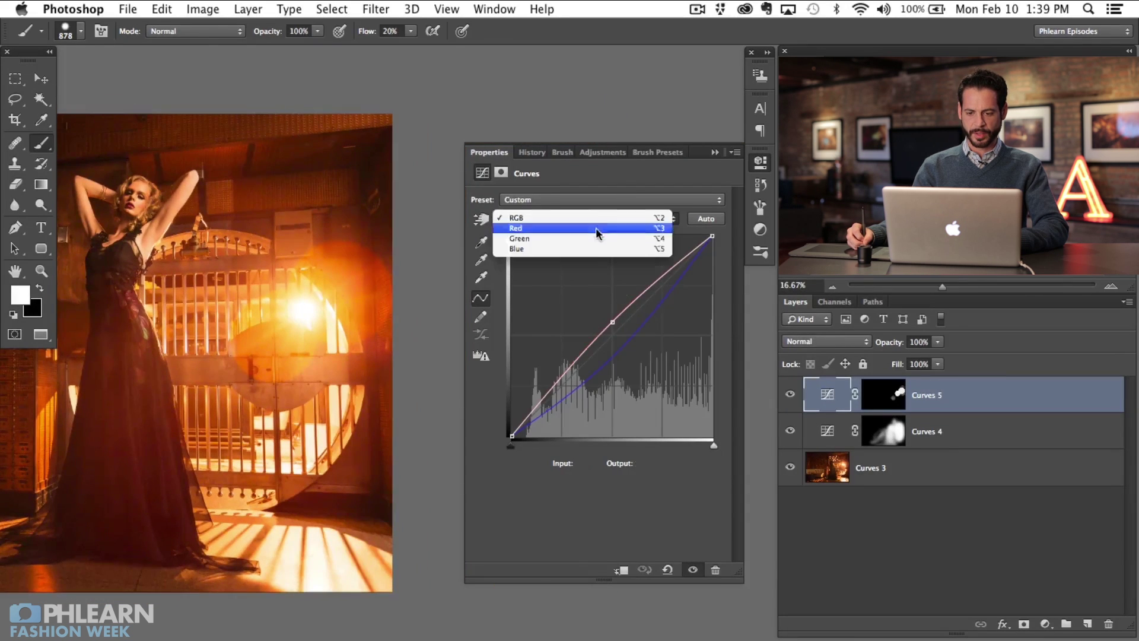
click(590, 257)
drag(633, 350, 626, 333)
click(585, 219)
click(585, 197)
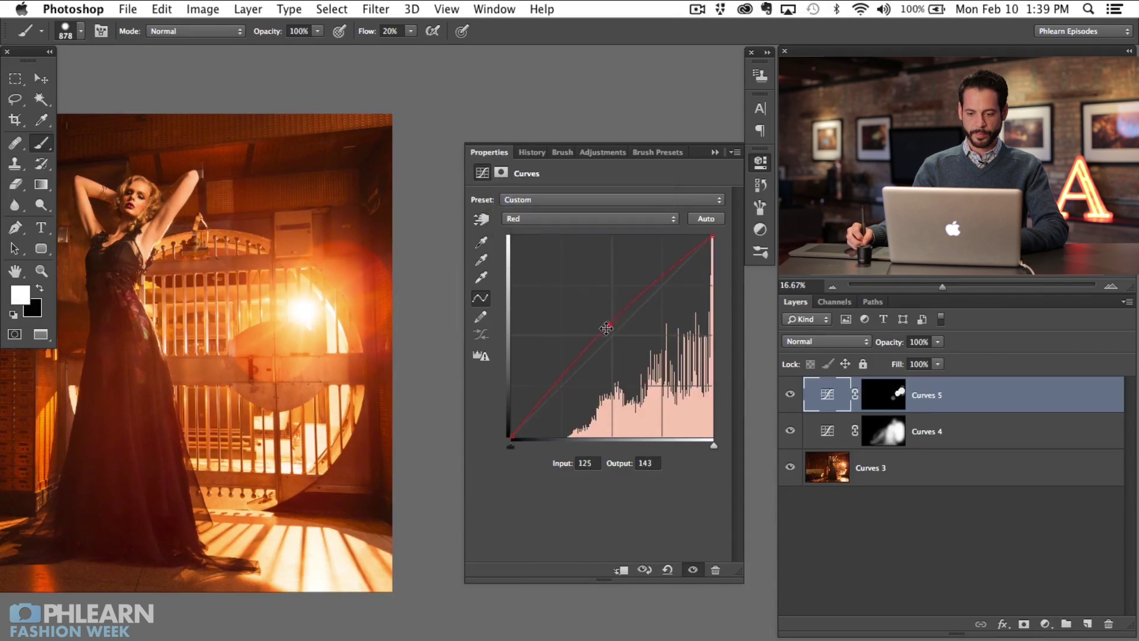
Raise the RGB curve to brighten the glow, then ease it back slightly.
click(587, 219)
click(594, 204)
drag(611, 324, 609, 309)
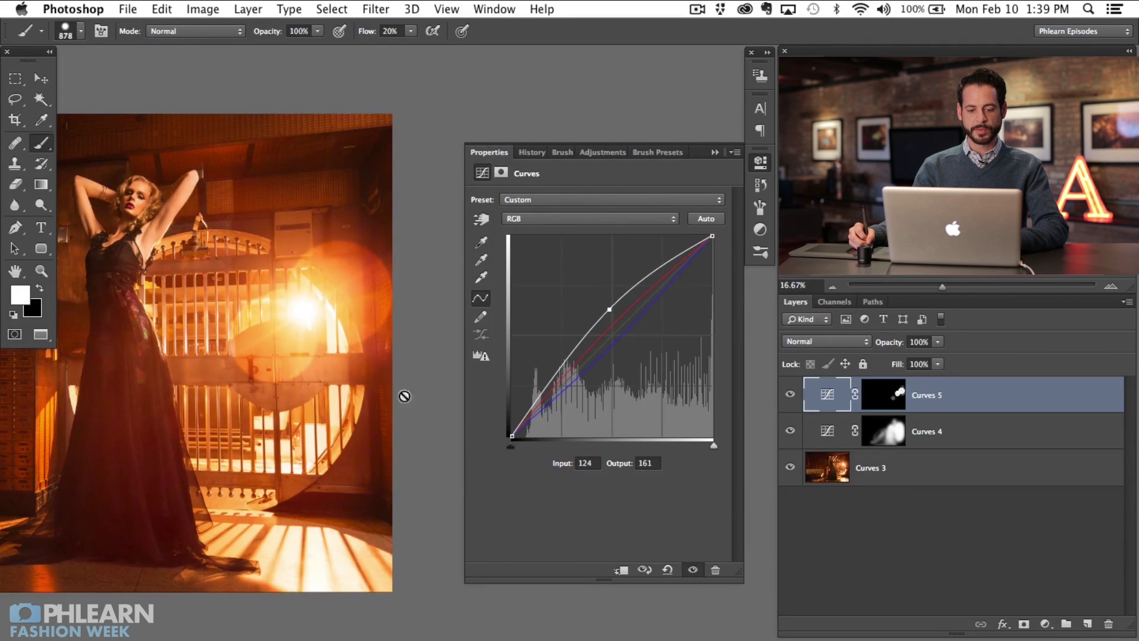
drag(282, 430, 314, 437)
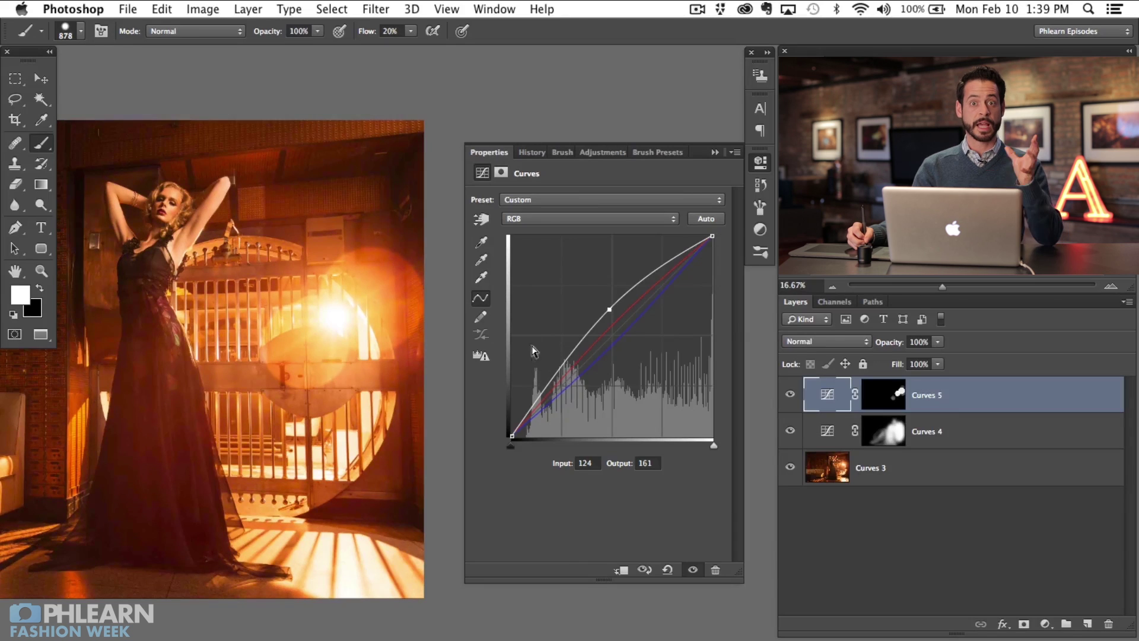
drag(608, 312, 608, 318)
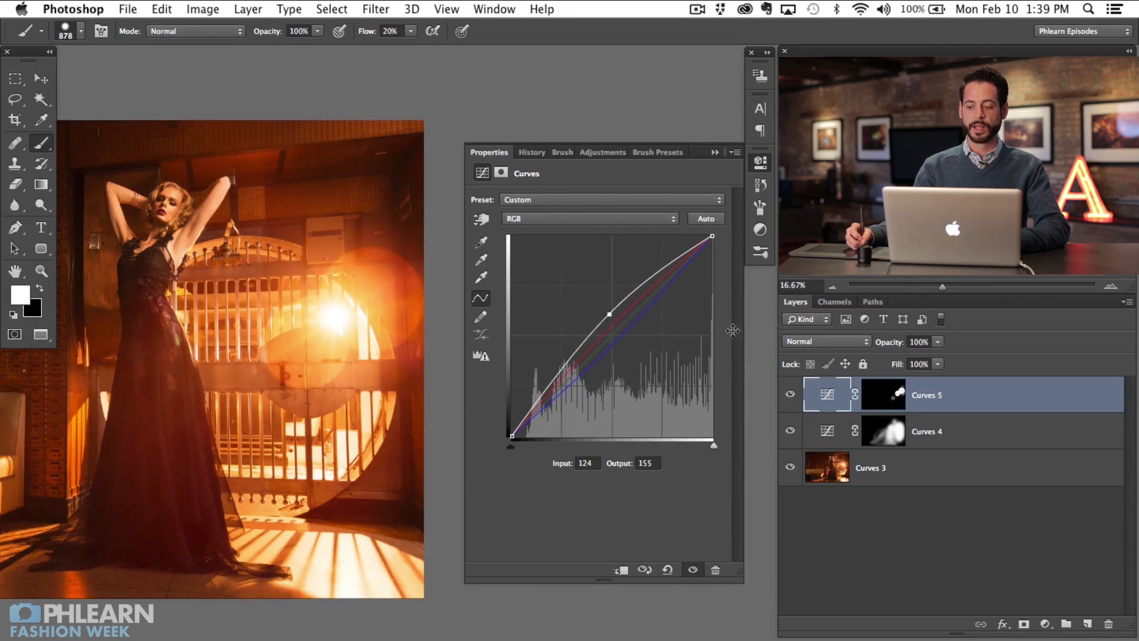
drag(313, 397, 358, 393)
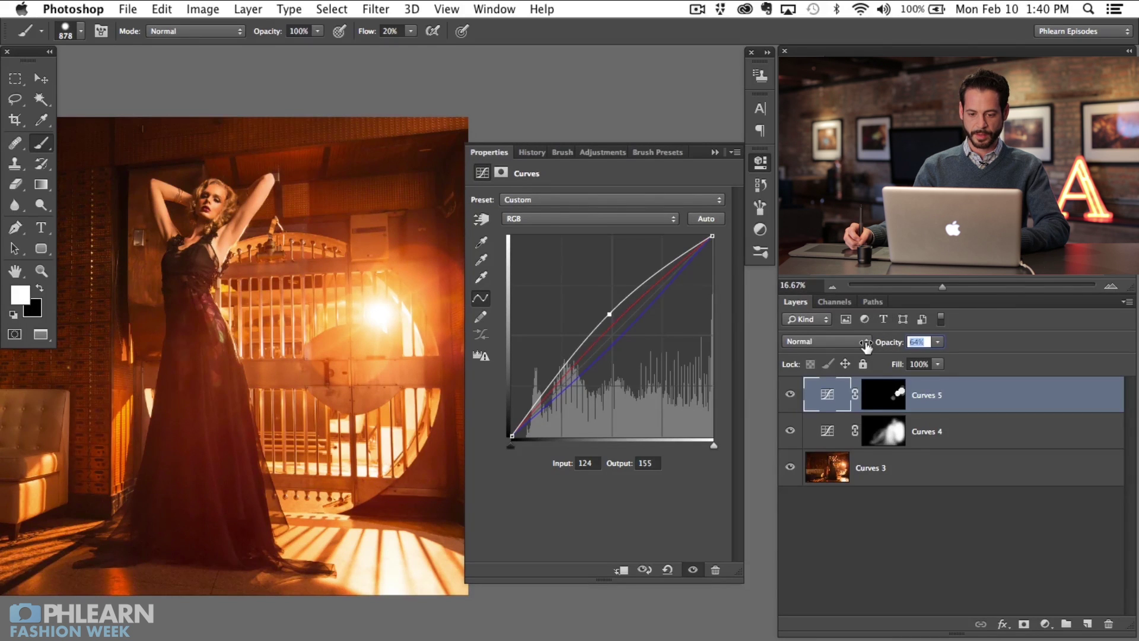
Compare the glow on and off, close the curve settings, and pan to the photo's left side.
click(783, 405)
click(785, 404)
click(786, 403)
click(786, 402)
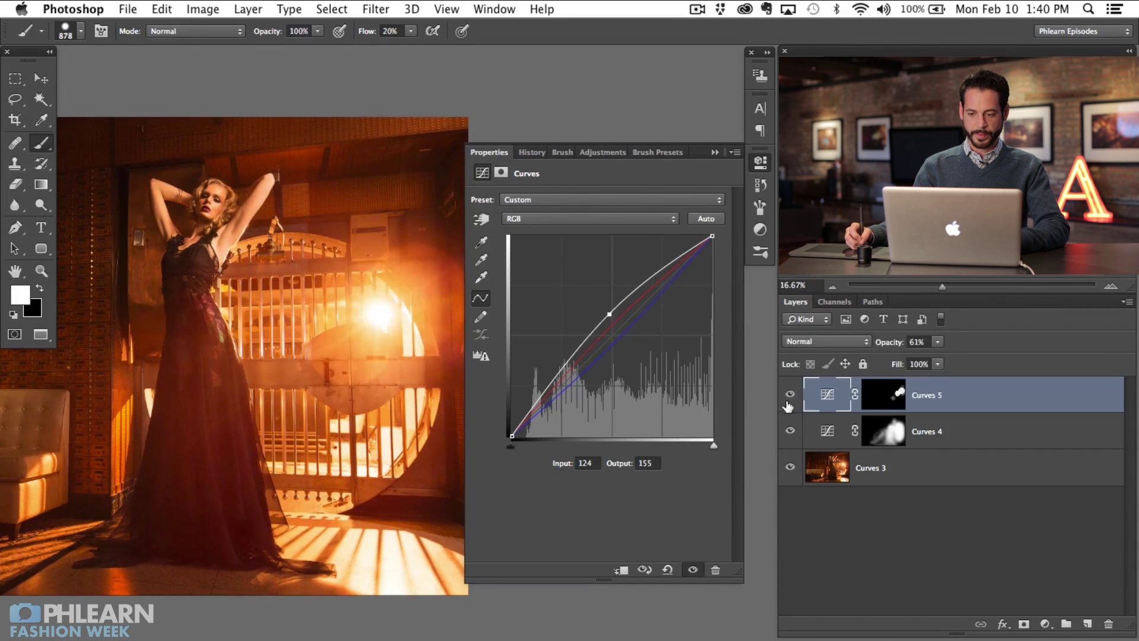
click(761, 162)
key(v)
mouse_move(376, 415)
mouse_down()
mouse_move(454, 472)
mouse_move(367, 442)
mouse_move(392, 407)
mouse_move(384, 438)
mouse_move(390, 420)
mouse_up()
drag(392, 477, 598, 481)
Toggle the Curves 5 glow off and on to compare its effect.
click(790, 394)
click(792, 396)
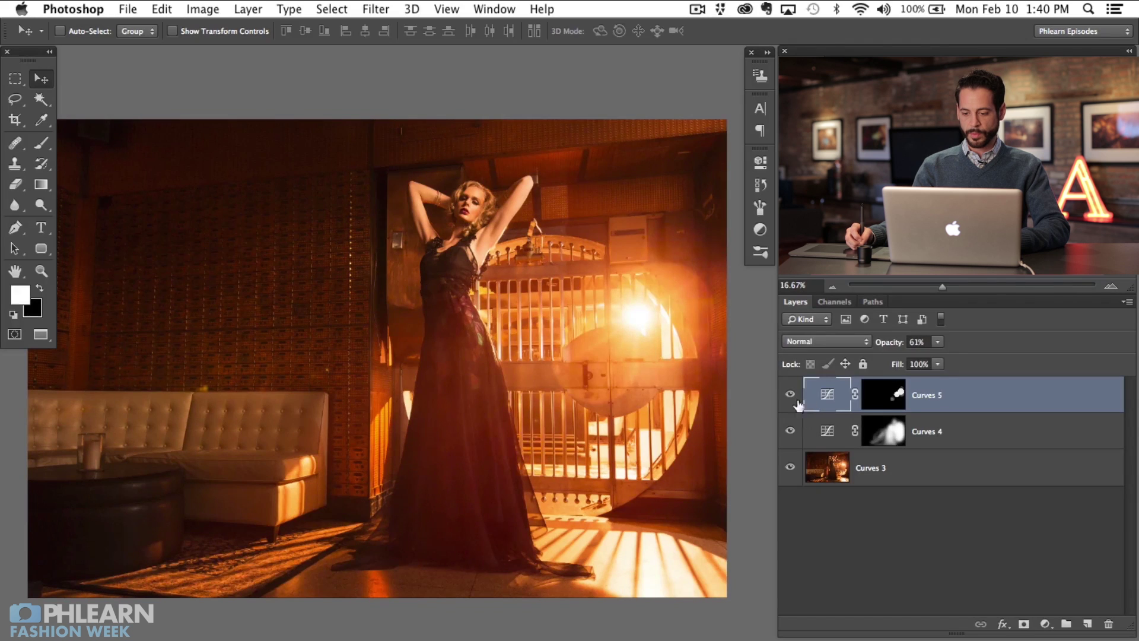
click(795, 433)
click(792, 395)
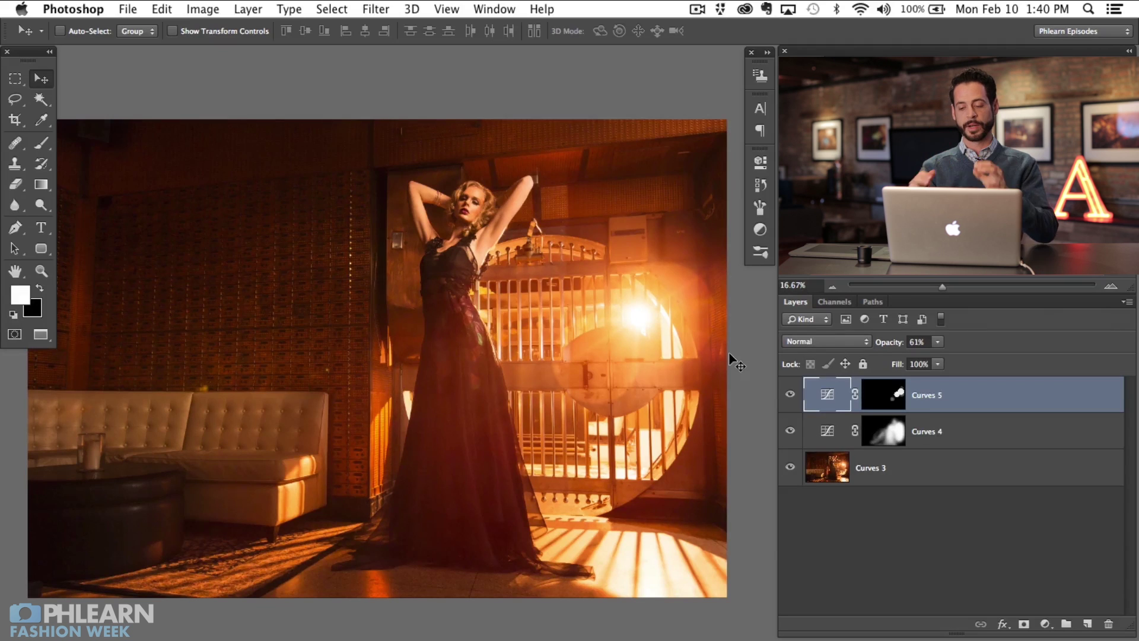
Add a Curves adjustment with a raised RGB curve and invert its mask to black.
key(super+shift+alt+n)
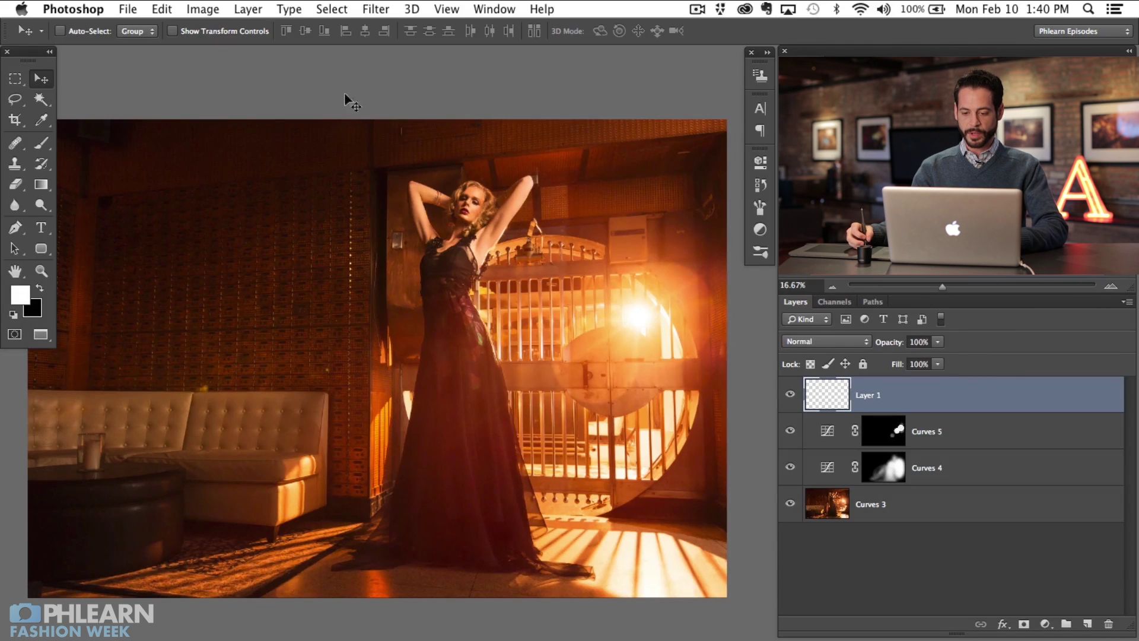
key(super+z)
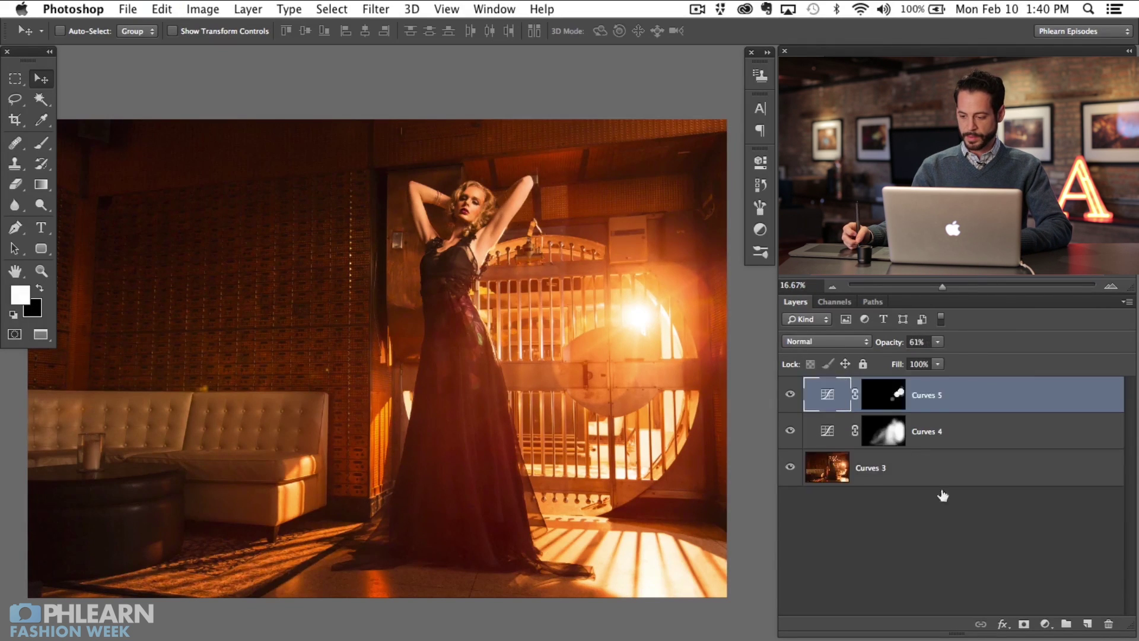
click(1046, 623)
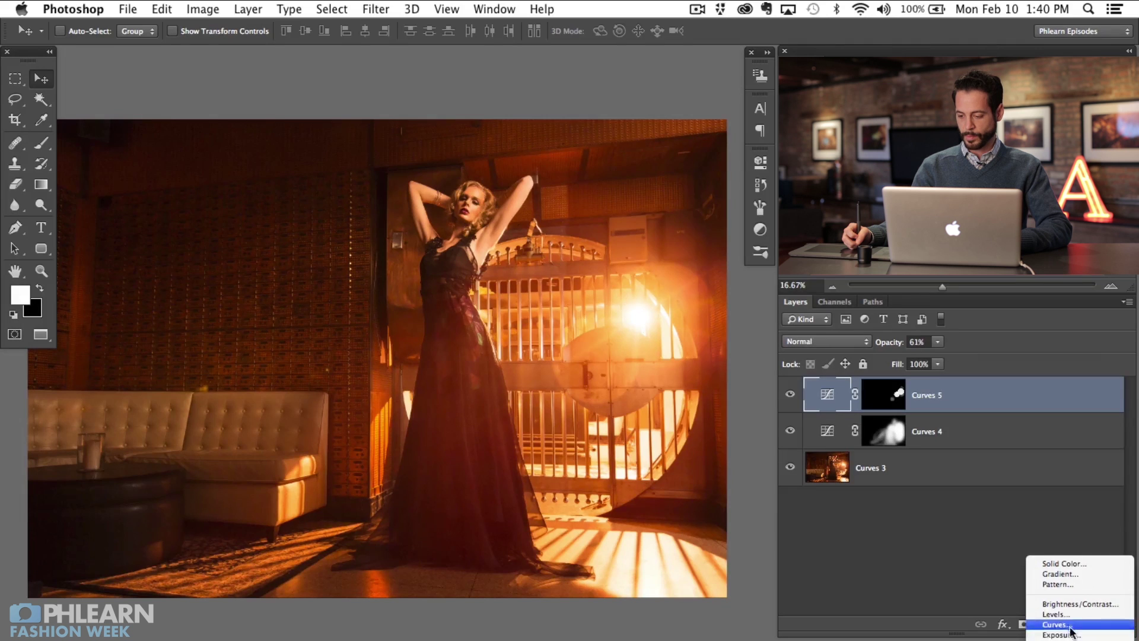
click(1062, 624)
scroll(567, 287, right, 5)
drag(601, 333, 596, 292)
key(super+i)
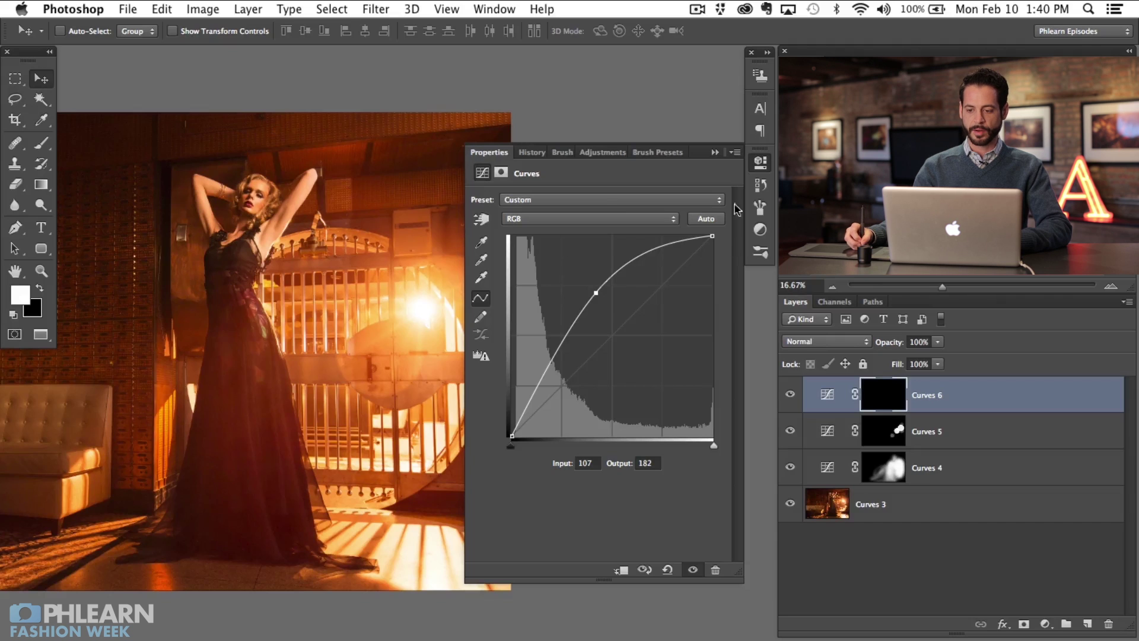
Zoom to 25% on the gate and flare and set up a 44 px brush at 70% flow.
click(760, 162)
key(super+plus)
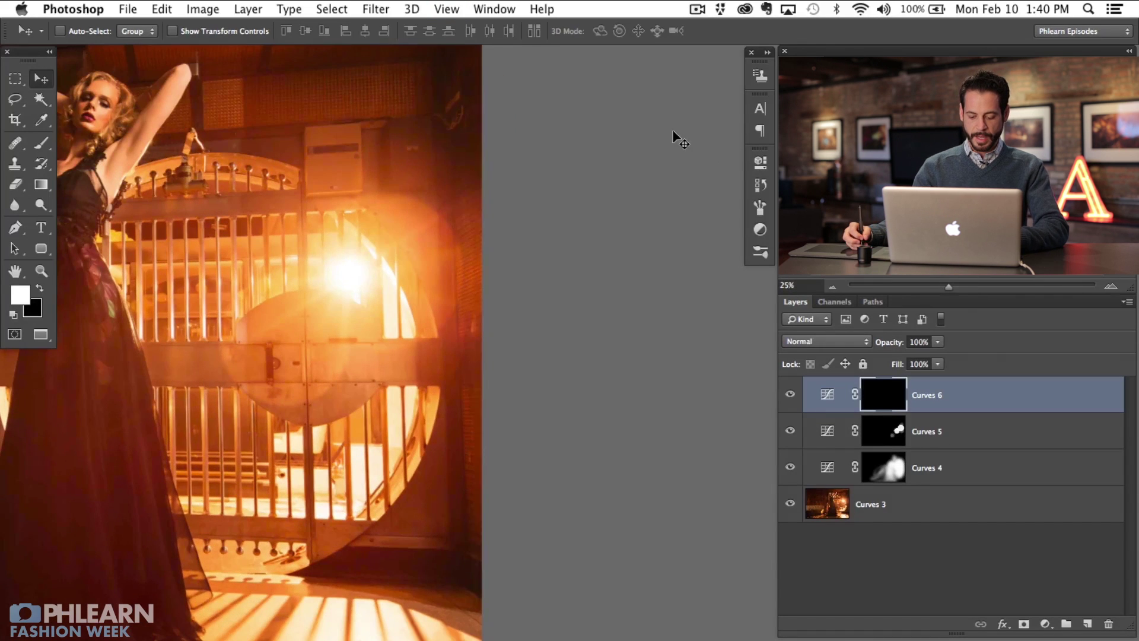
key(b)
mouse_move(273, 367)
mouse_down()
mouse_move(351, 427)
mouse_move(349, 414)
mouse_up()
drag(414, 389, 380, 390)
drag(432, 439, 372, 420)
key(shift+7)
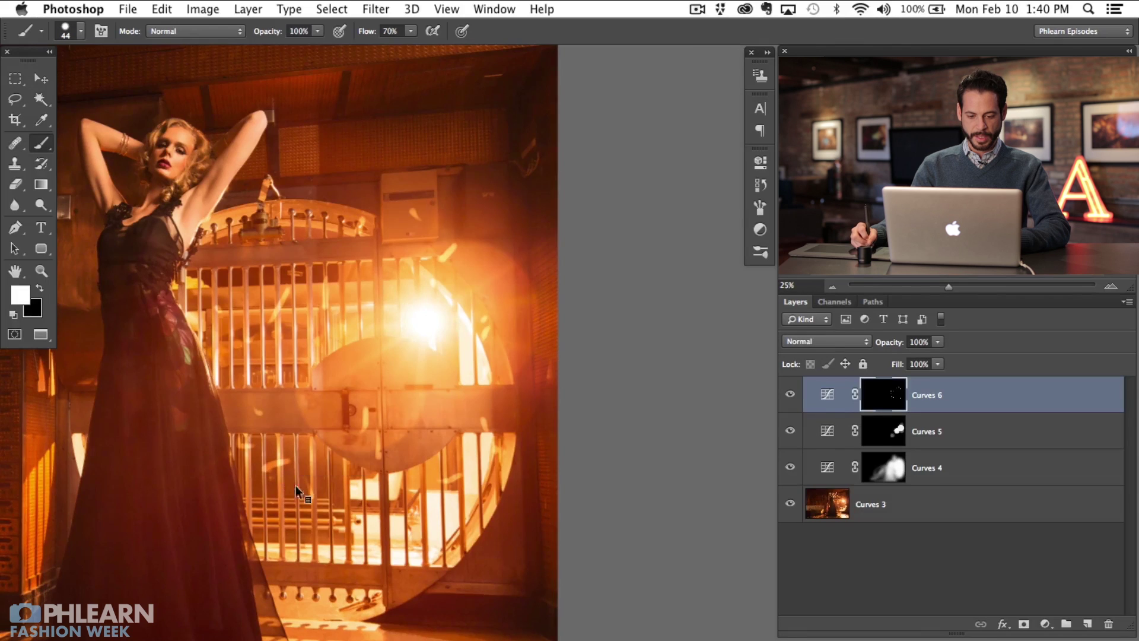
Paint sixteen bokeh circles in an arc from the lower gate up and around to the dress.
click(297, 566)
click(358, 568)
click(369, 585)
click(440, 582)
click(487, 563)
click(469, 476)
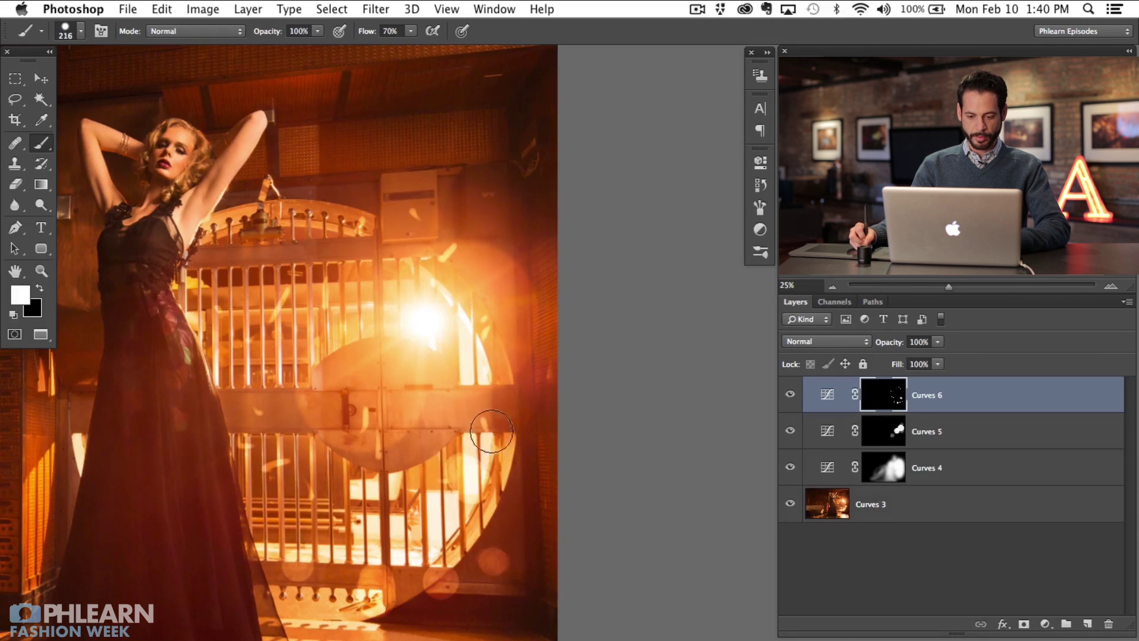
click(501, 434)
click(512, 328)
click(399, 178)
click(389, 126)
click(319, 175)
click(273, 193)
click(261, 232)
click(229, 267)
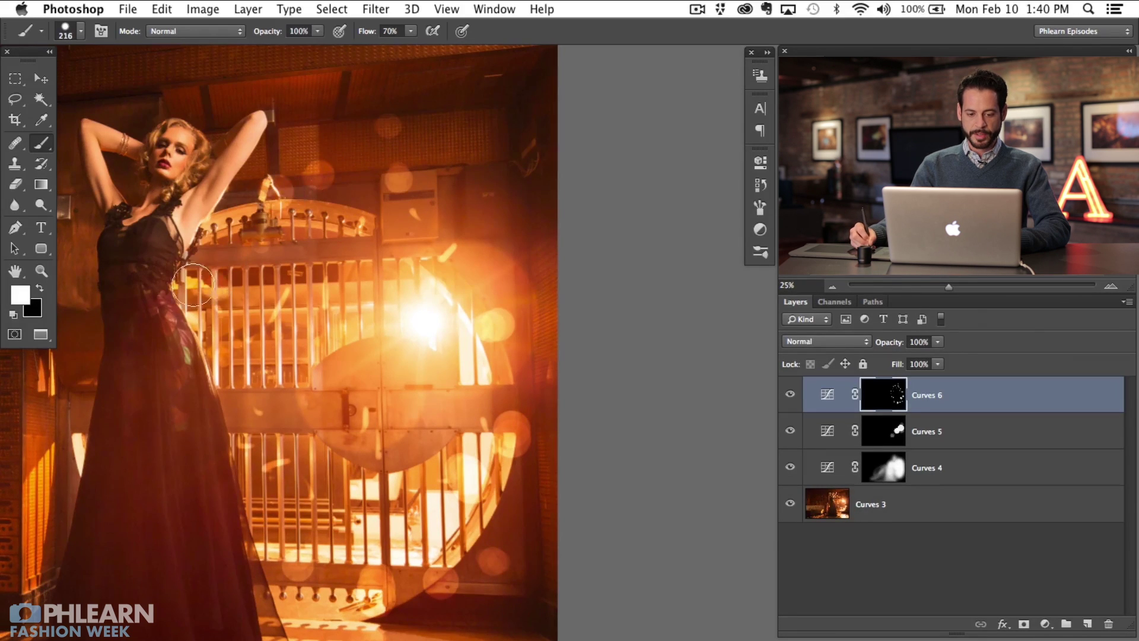
click(179, 314)
click(159, 363)
Shrink the brush to its smallest size, preview the Curves 6 mask alone, and zoom out to 16.67%.
drag(318, 381, 299, 379)
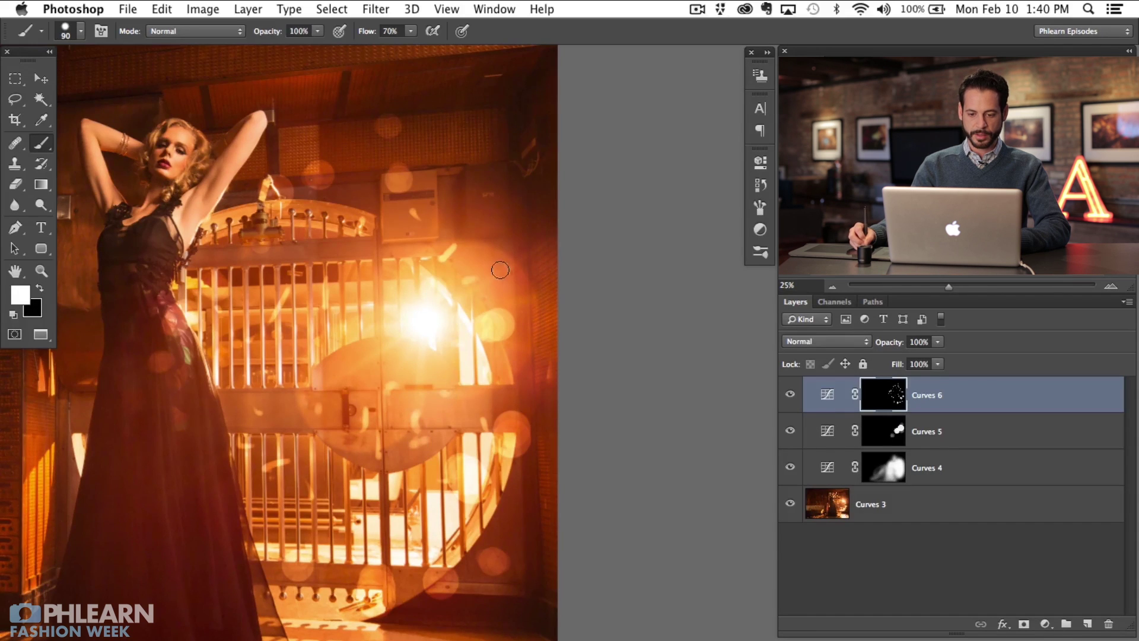
drag(447, 224, 365, 224)
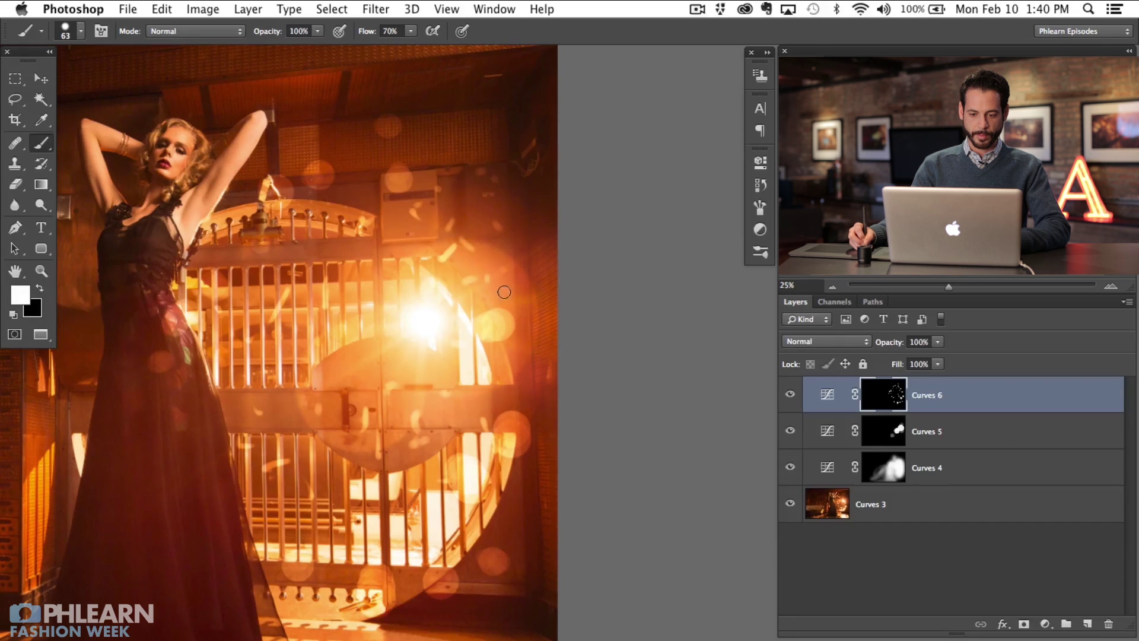
drag(170, 423, 323, 449)
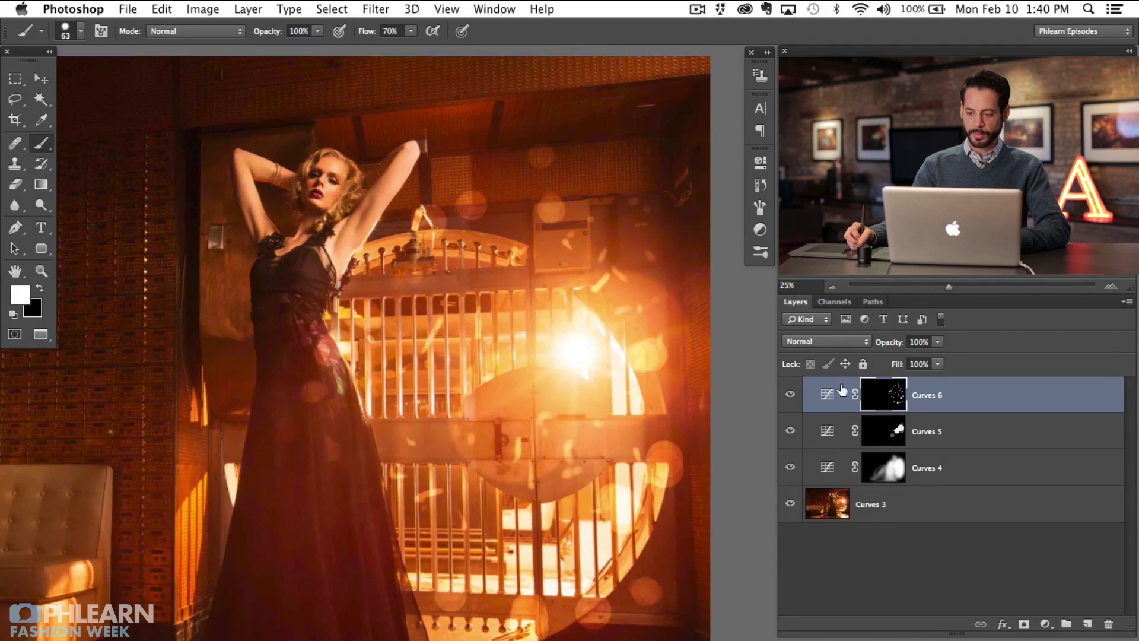
alt+click(887, 392)
alt+click(892, 401)
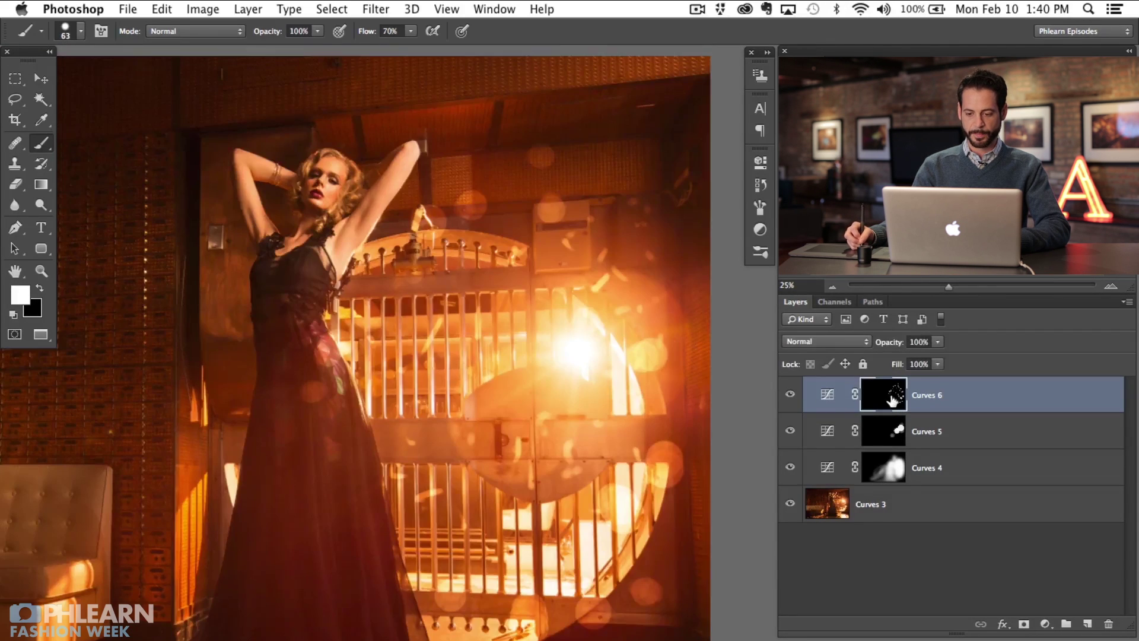
key(super+minus)
drag(760, 308, 391, 279)
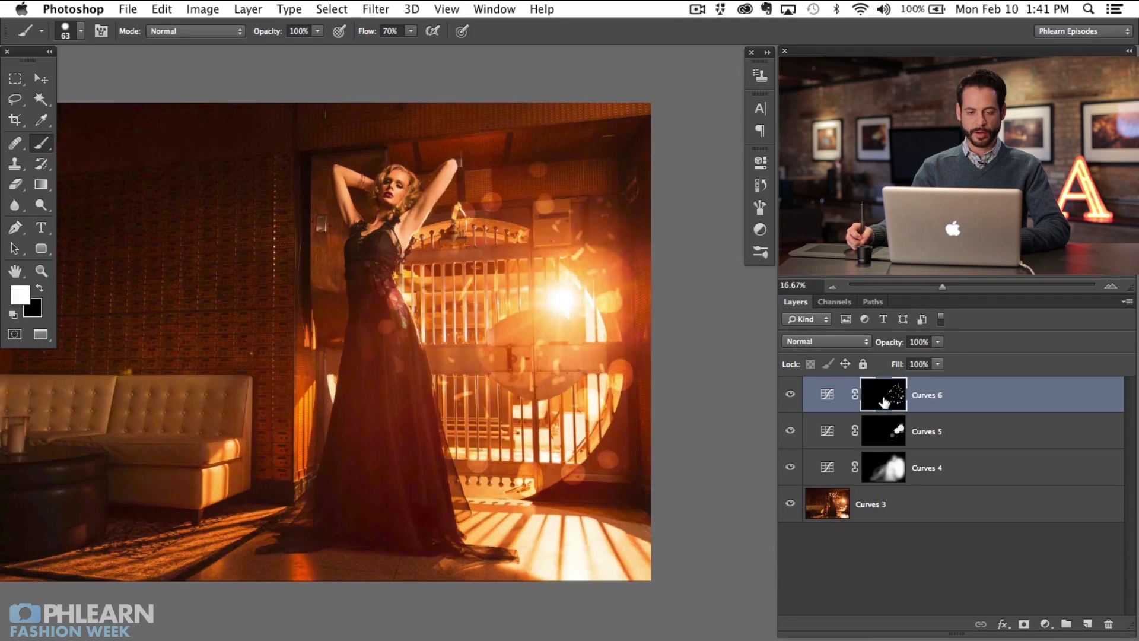
Apply a Zoom Radial Blur of amount 77 to the Curves 6 mask with its centre moved toward the flare.
click(374, 9)
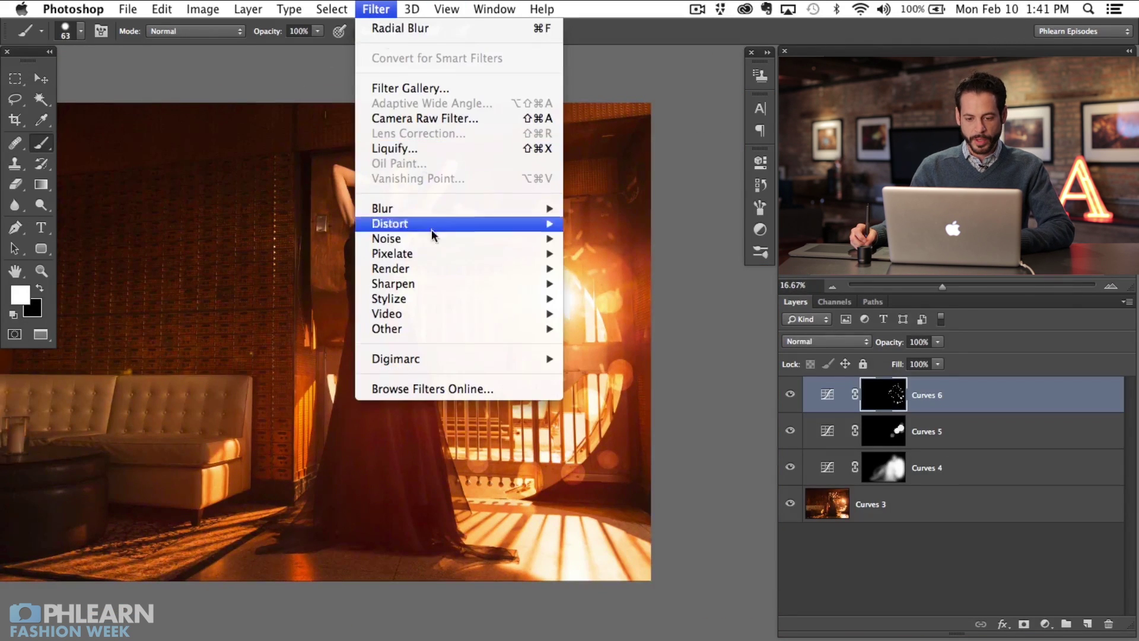
mouse_move(442, 210)
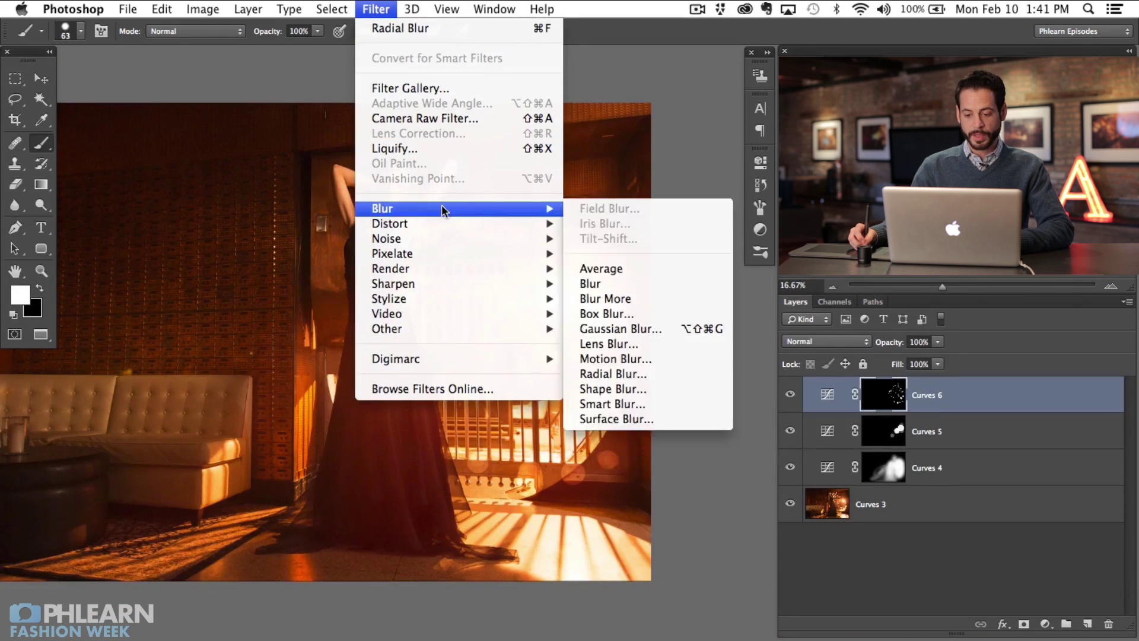
click(634, 373)
drag(485, 158, 265, 175)
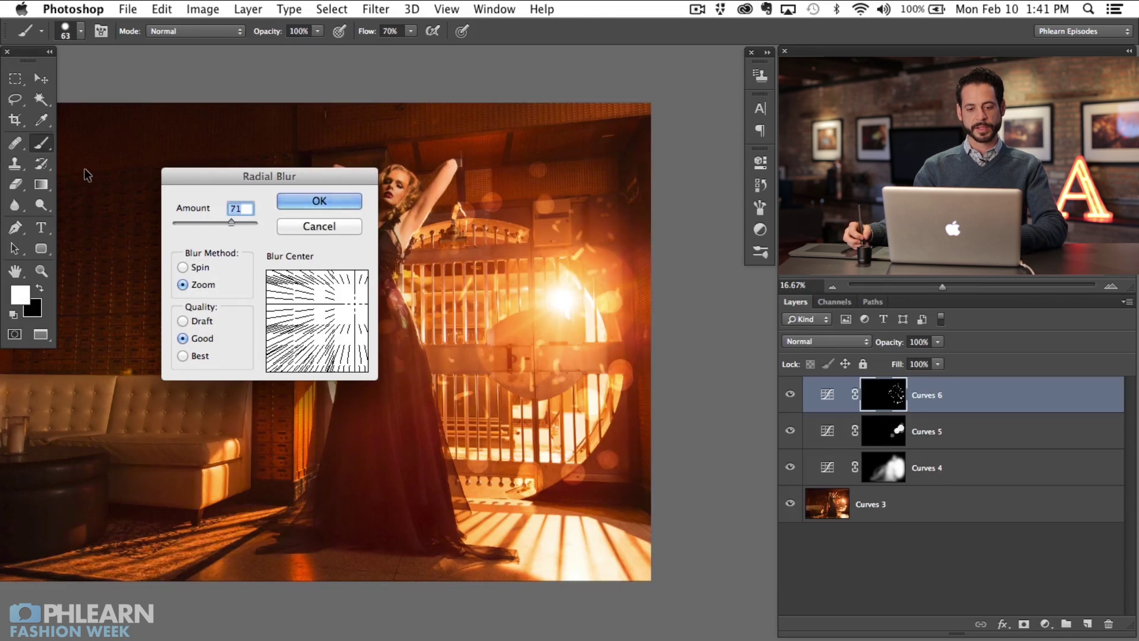
mouse_move(339, 315)
mouse_down()
mouse_move(348, 319)
mouse_move(322, 283)
mouse_move(309, 332)
mouse_move(355, 319)
mouse_up()
drag(231, 220, 234, 222)
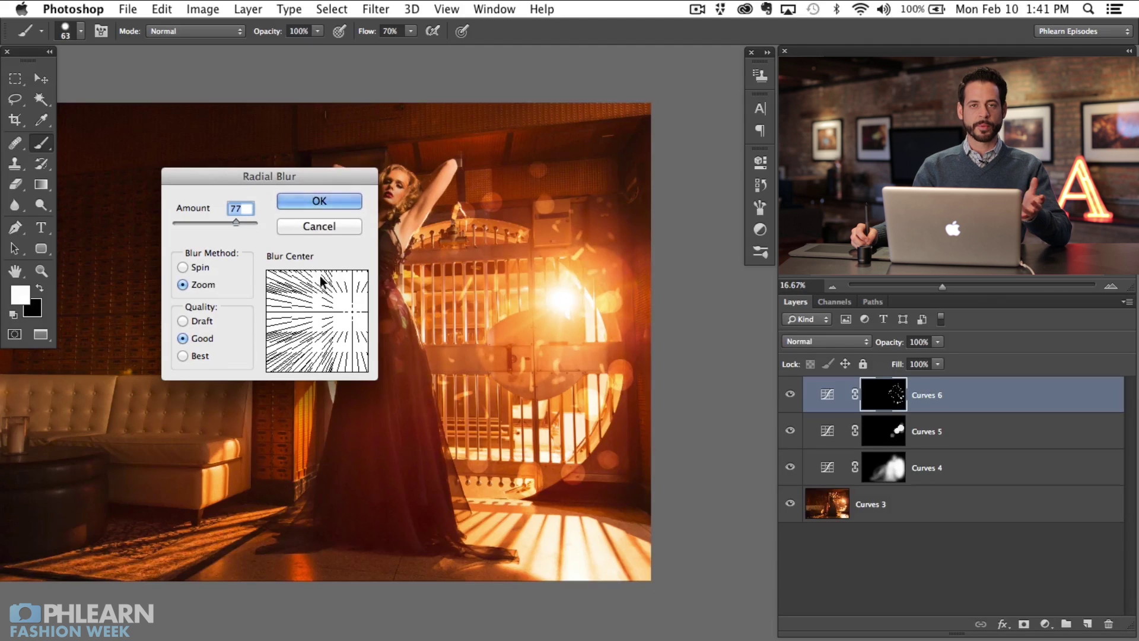
click(338, 201)
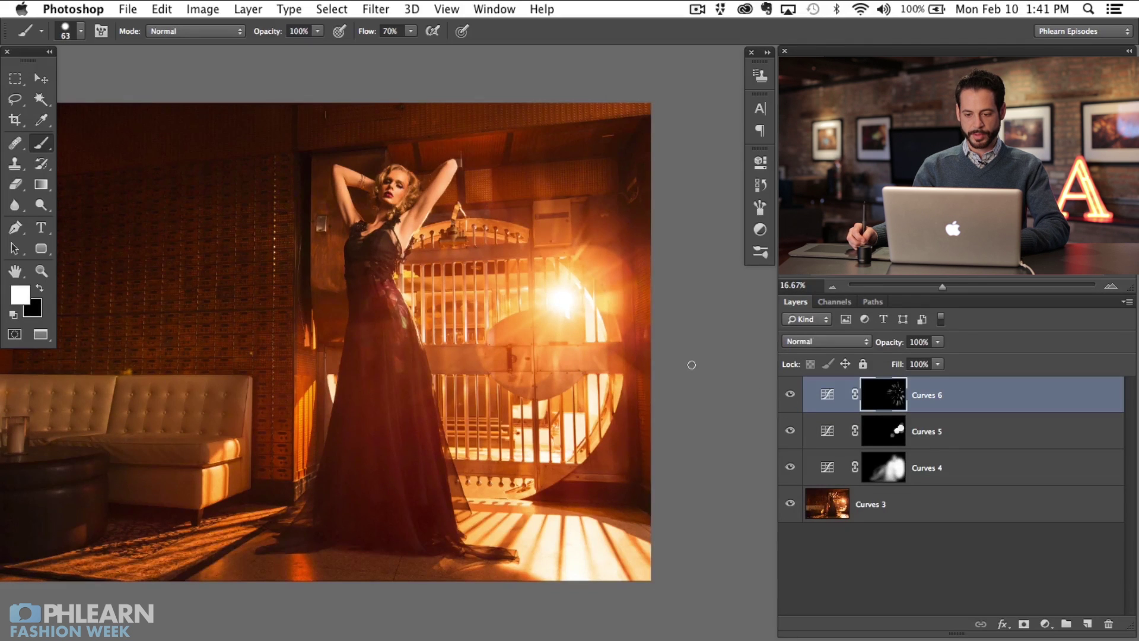
Redo the Zoom radial blur with its centre moved right, then paint bokeh over the dress with a 254 px brush.
key(super+z)
click(377, 9)
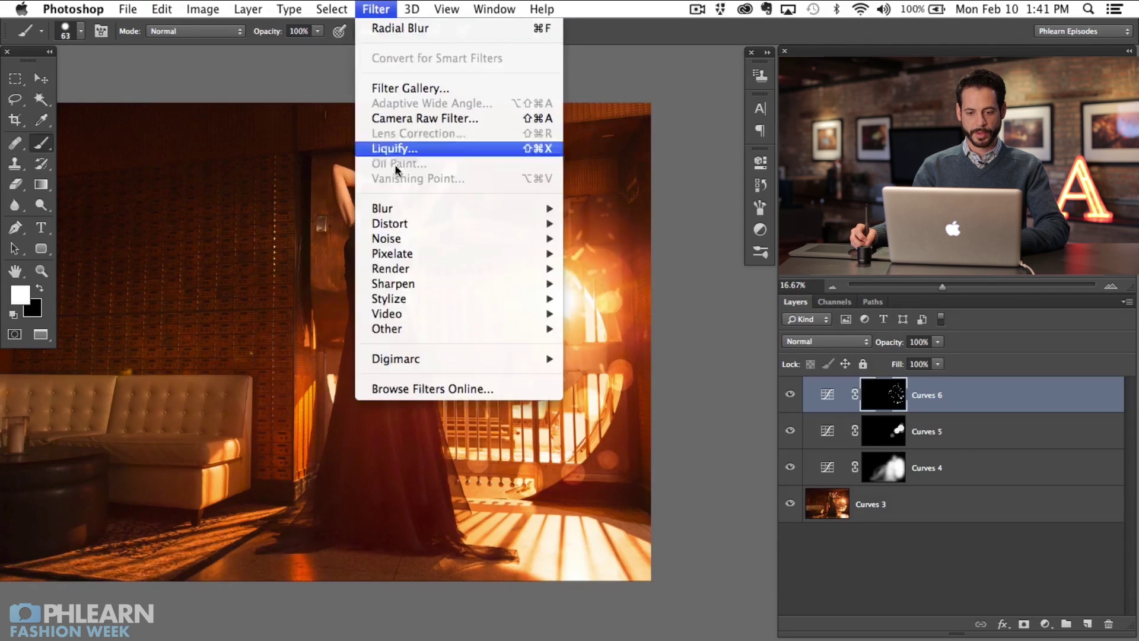
mouse_move(406, 212)
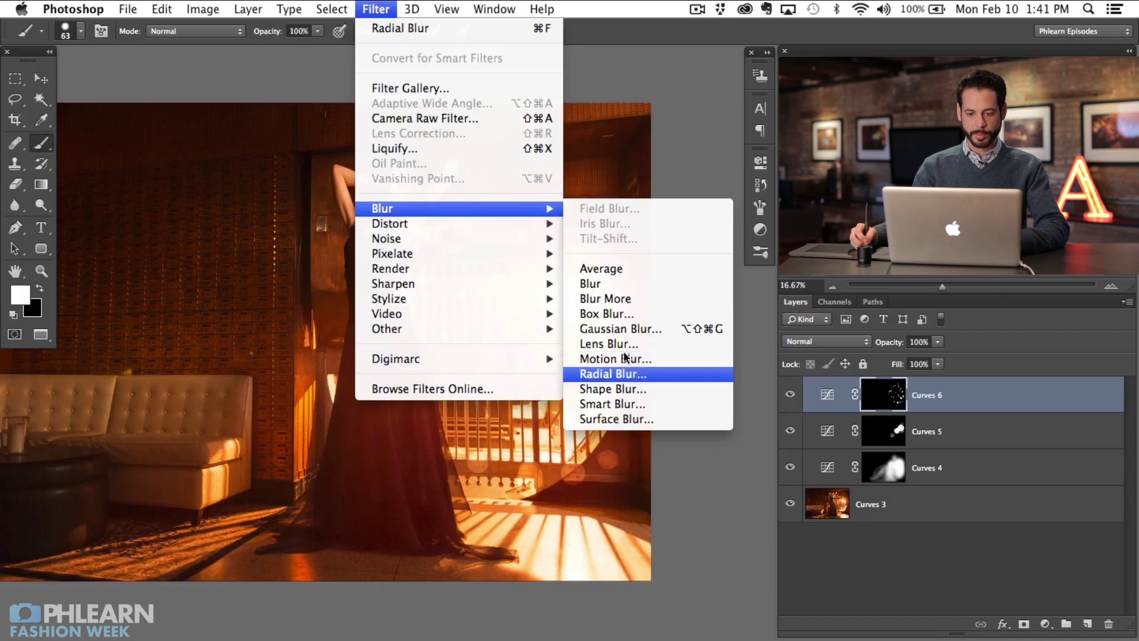
click(641, 373)
click(356, 310)
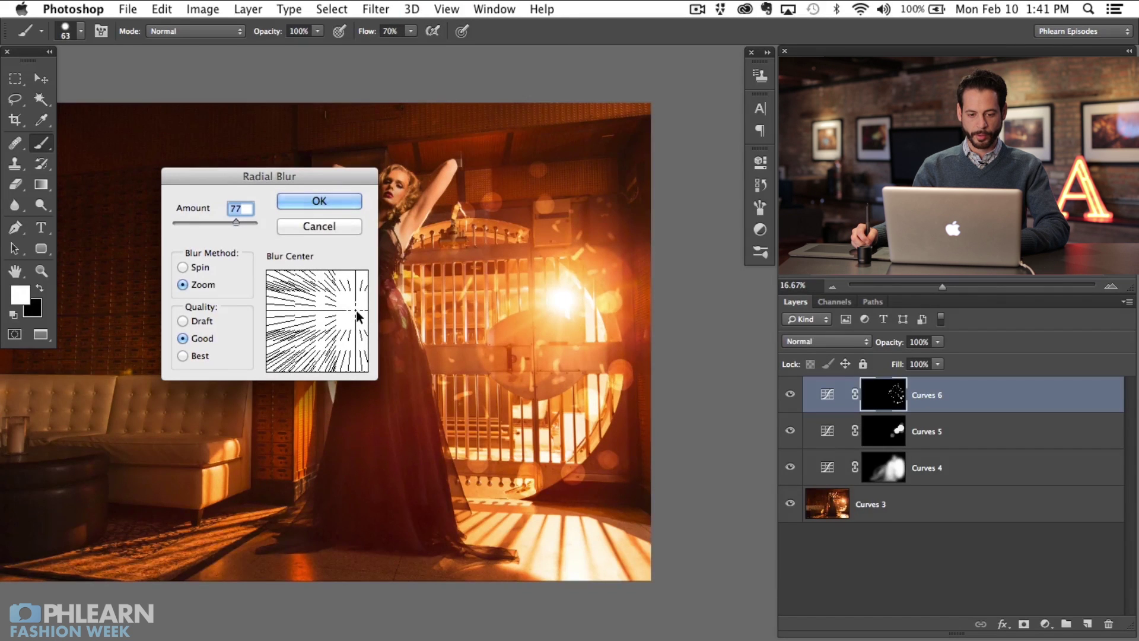
click(199, 267)
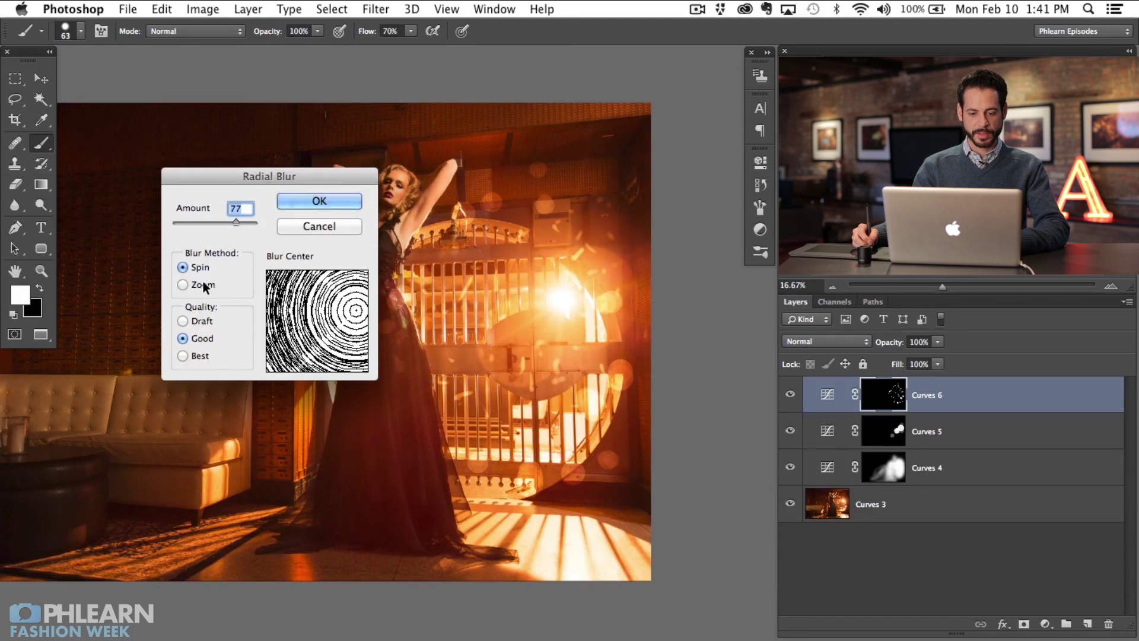
click(202, 283)
click(202, 268)
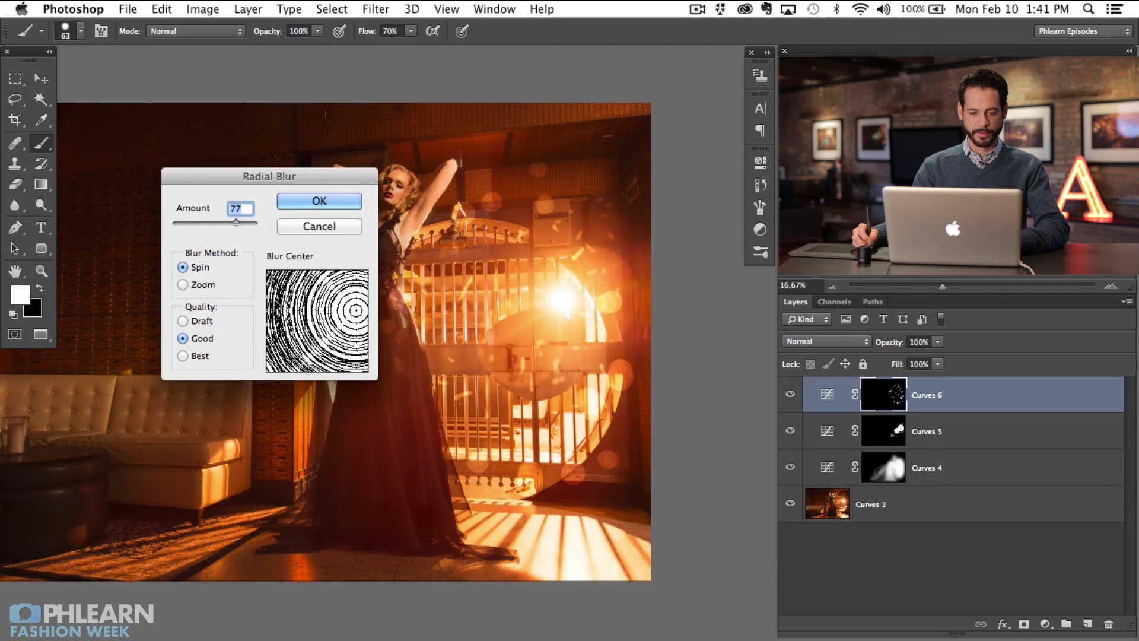
click(205, 284)
click(321, 201)
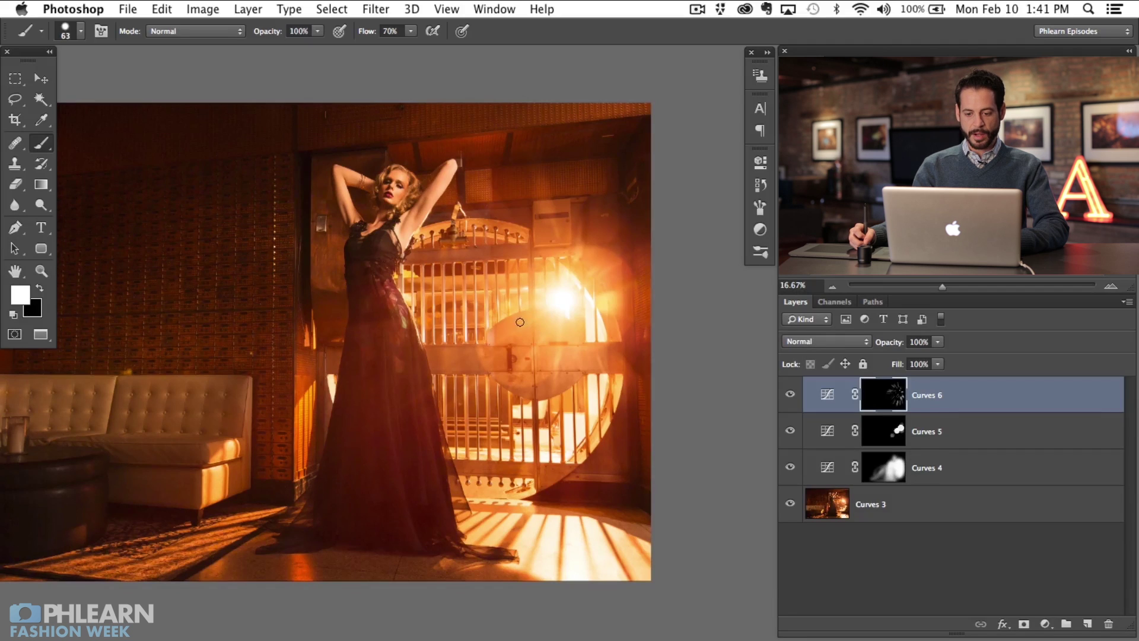
drag(485, 337, 498, 337)
mouse_move(433, 365)
mouse_down()
mouse_move(383, 455)
mouse_move(353, 460)
mouse_move(384, 438)
mouse_move(367, 276)
mouse_up()
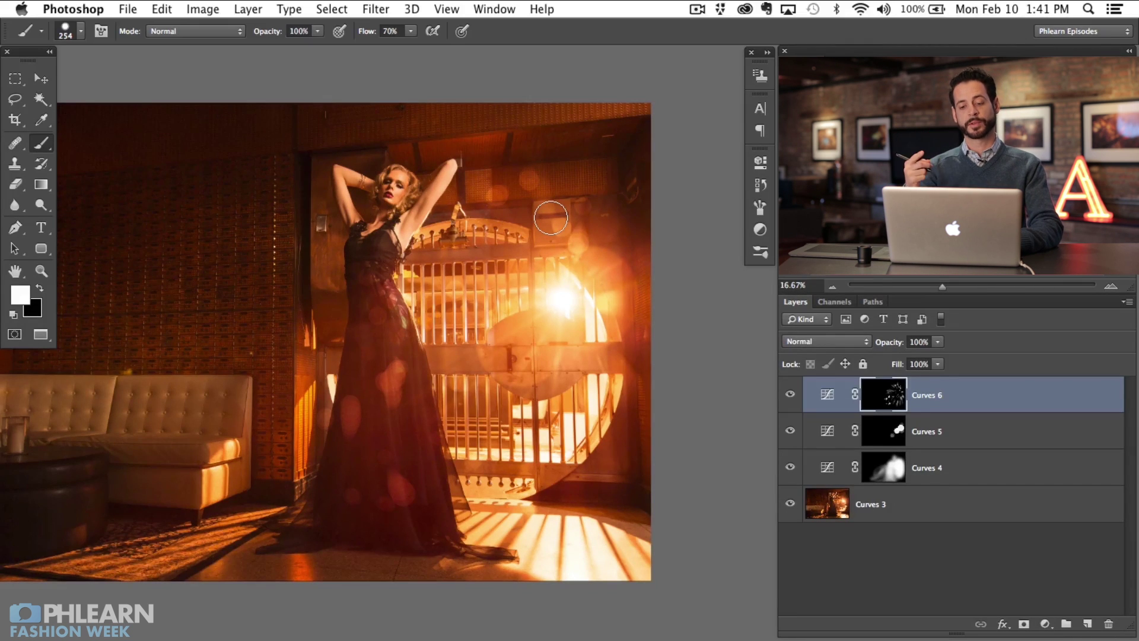
Reapply the radial blur three times with Cmd+F, set the brush to 85 px, and inspect the mask.
key(super+f)
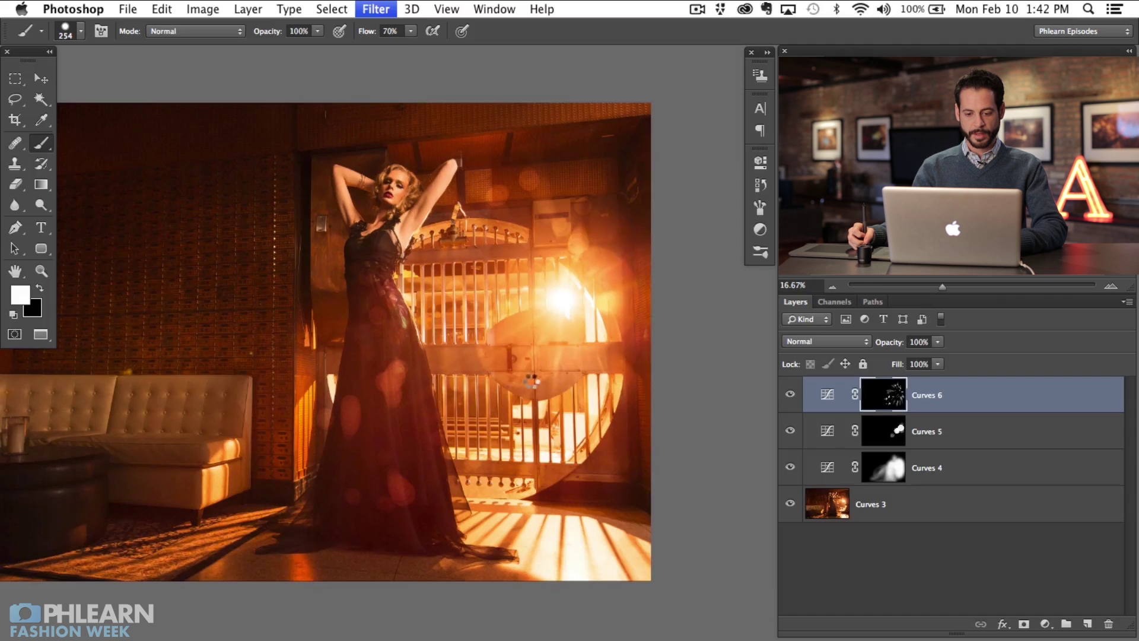
key(super+f)
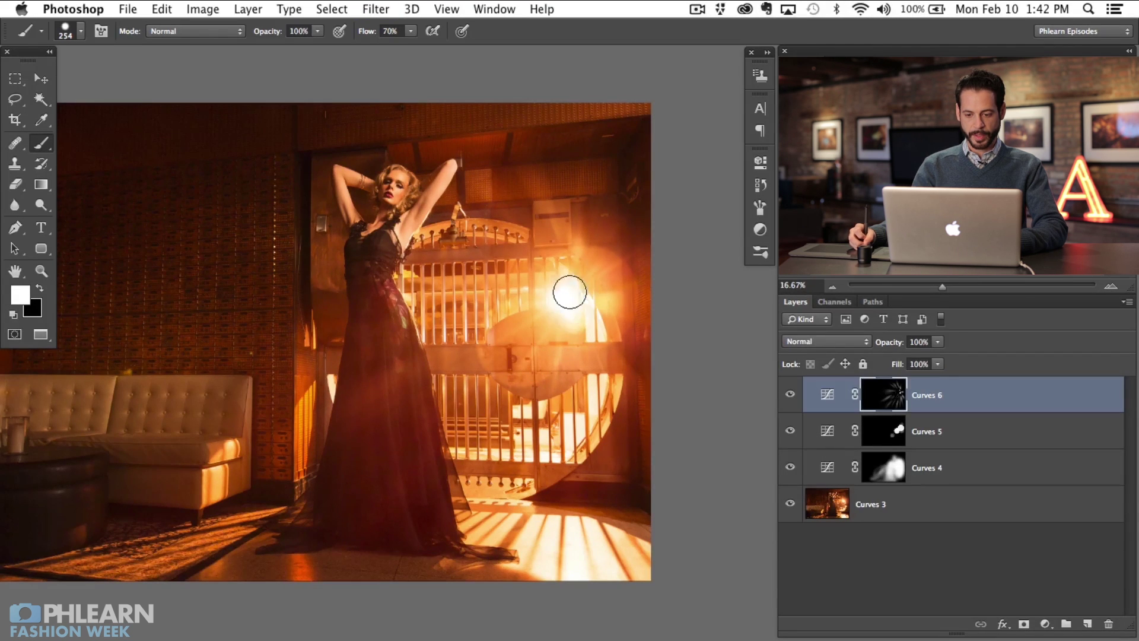
key(super+f)
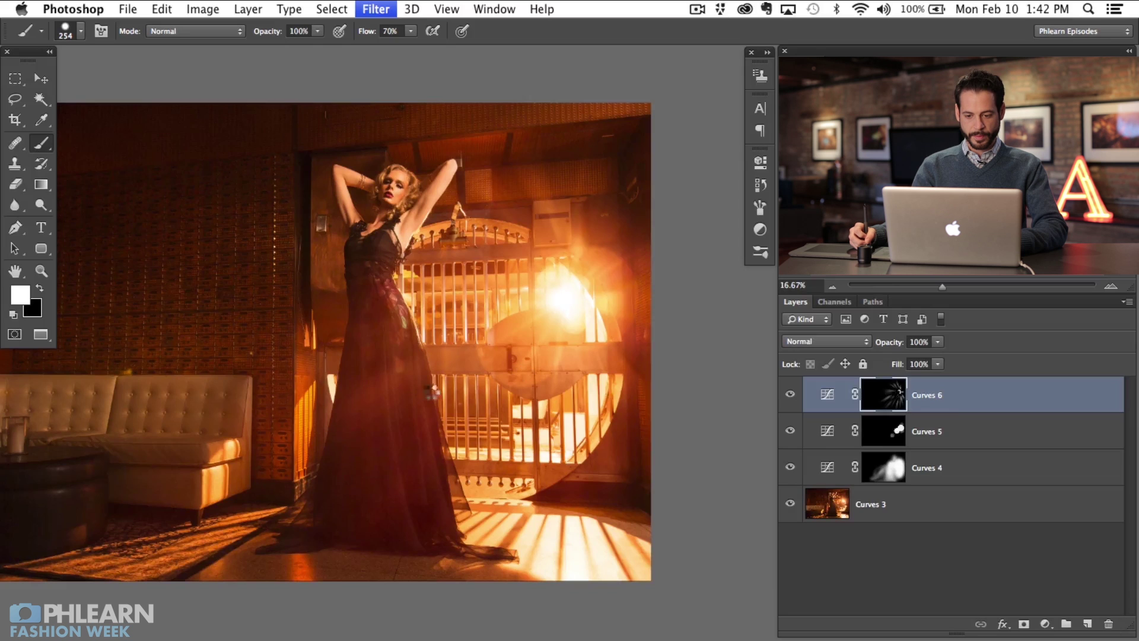
drag(429, 418, 415, 418)
alt+click(890, 401)
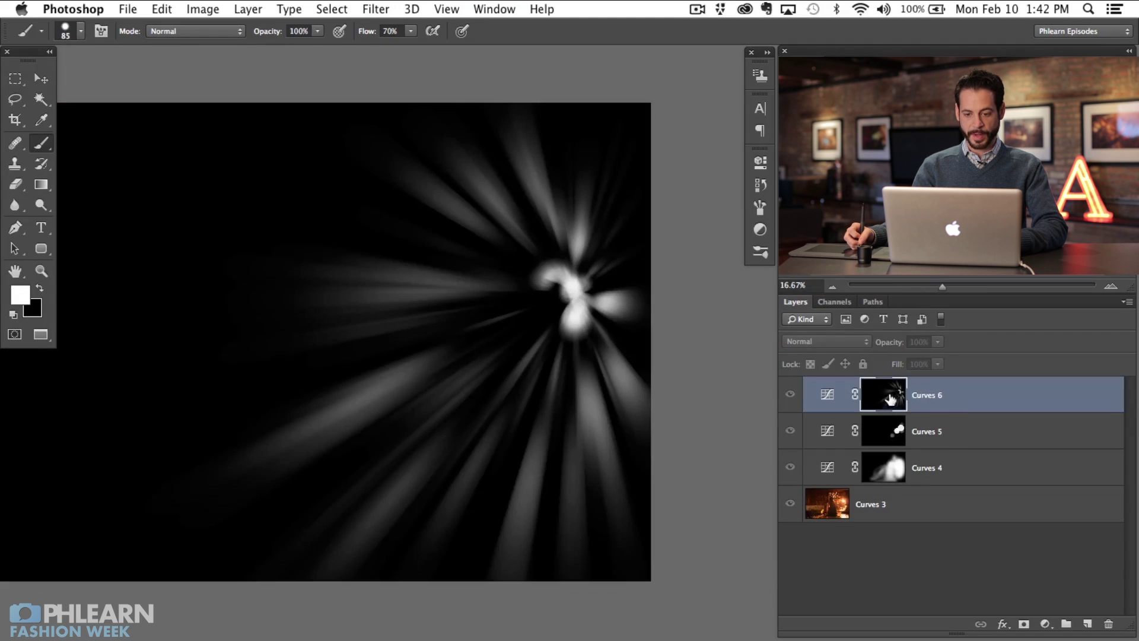
click(791, 401)
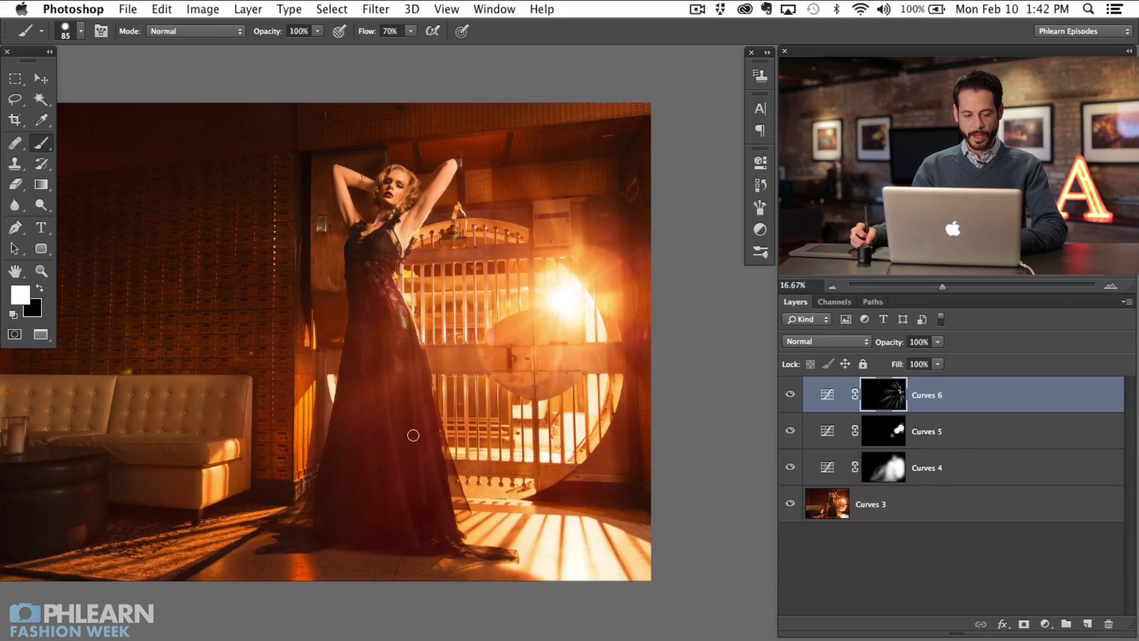
Zoom in to 33.33% on the vault door and cage with white as the paint colour.
key(x)
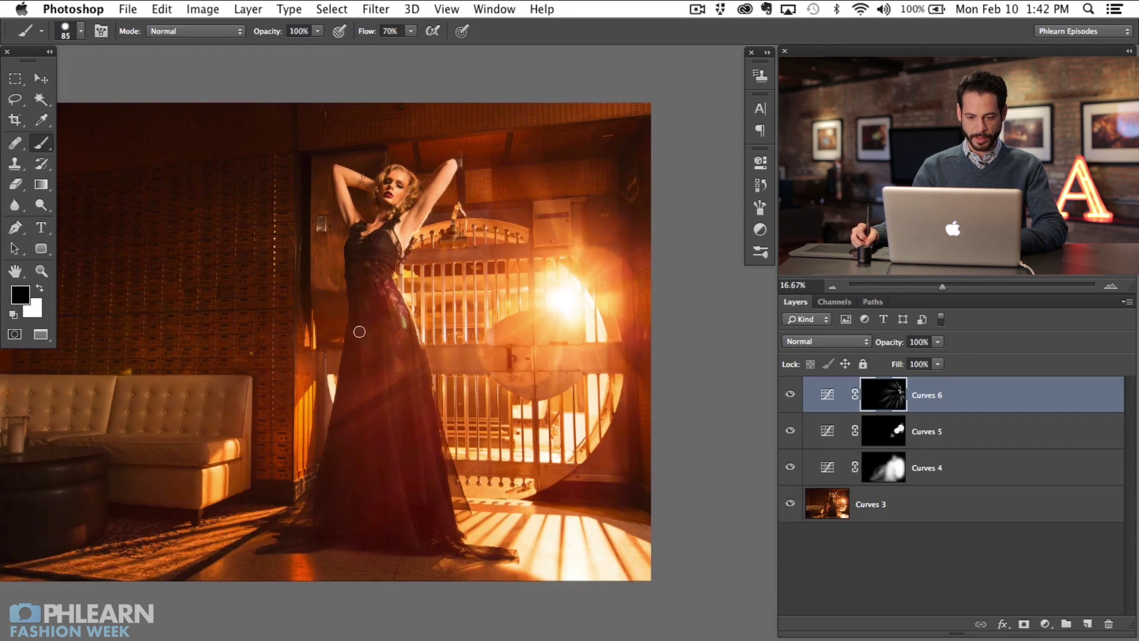
drag(257, 255, 287, 259)
key(super+plus)
key(super+plus)
drag(256, 453, 327, 379)
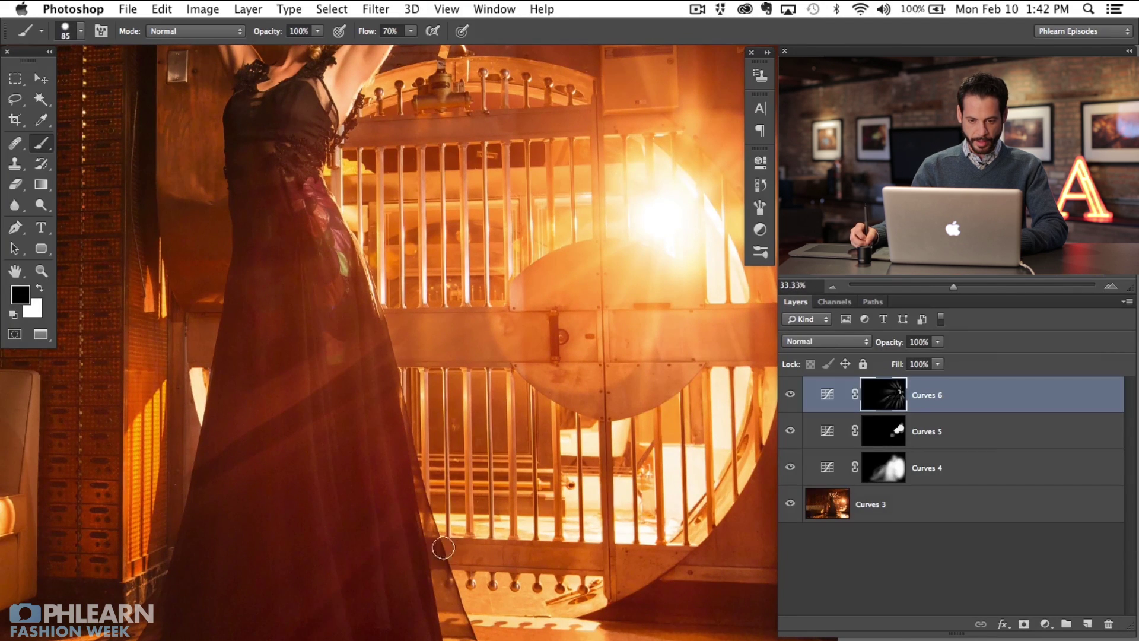
drag(322, 378, 354, 496)
key(x)
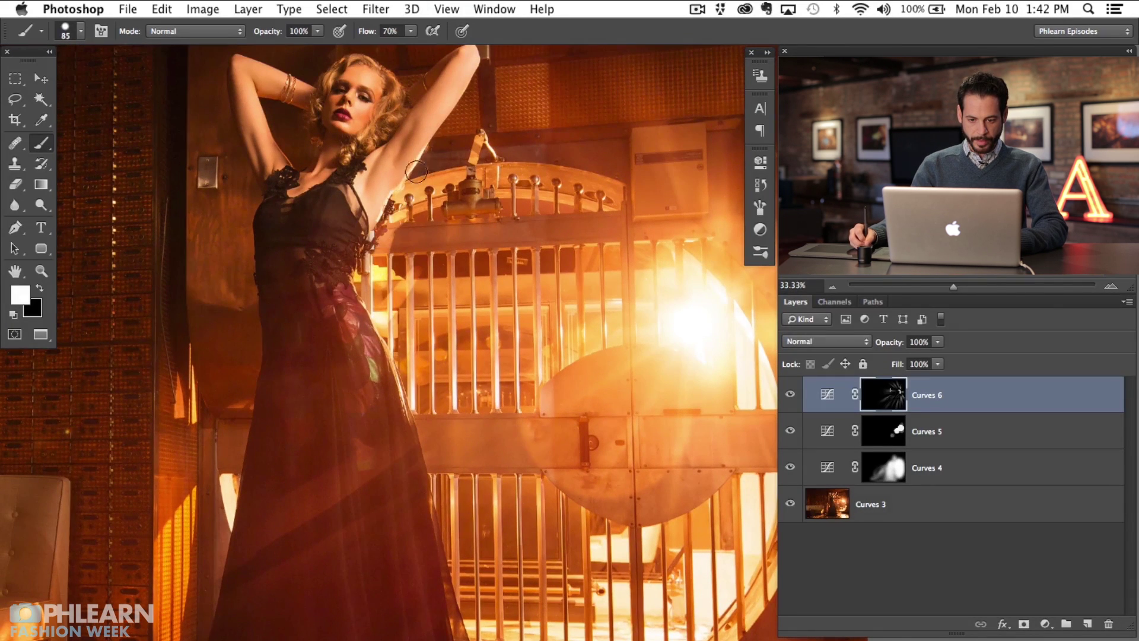
Paint light over the cage bars near the door seam, undoing the last stroke.
mouse_move(471, 216)
mouse_down()
mouse_move(423, 239)
mouse_move(427, 198)
mouse_move(348, 217)
mouse_up()
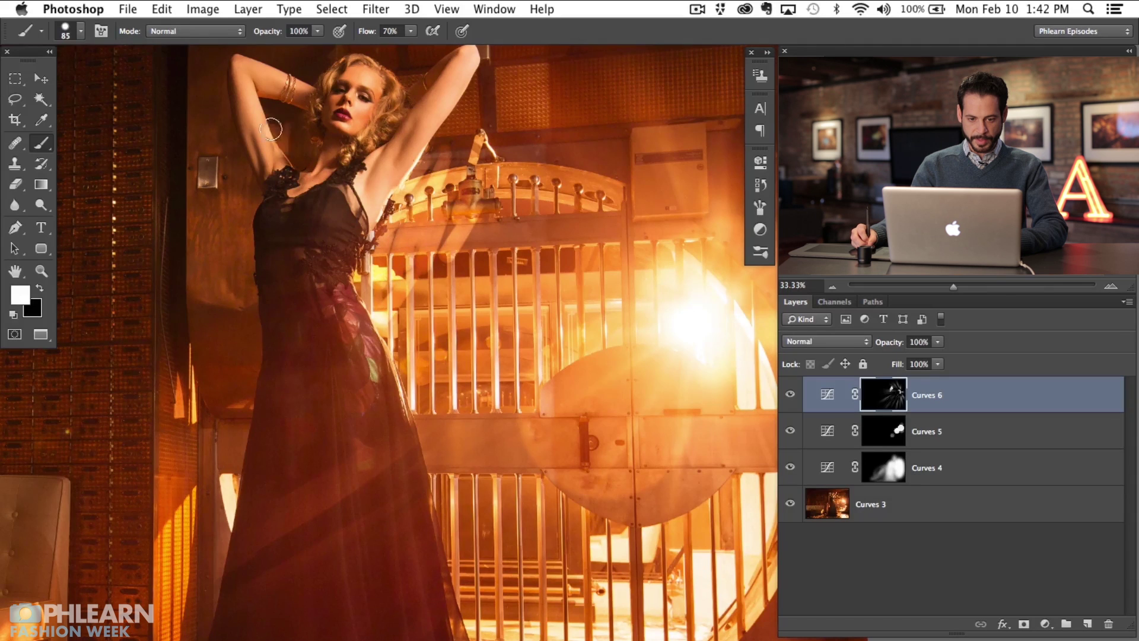
key(super+f)
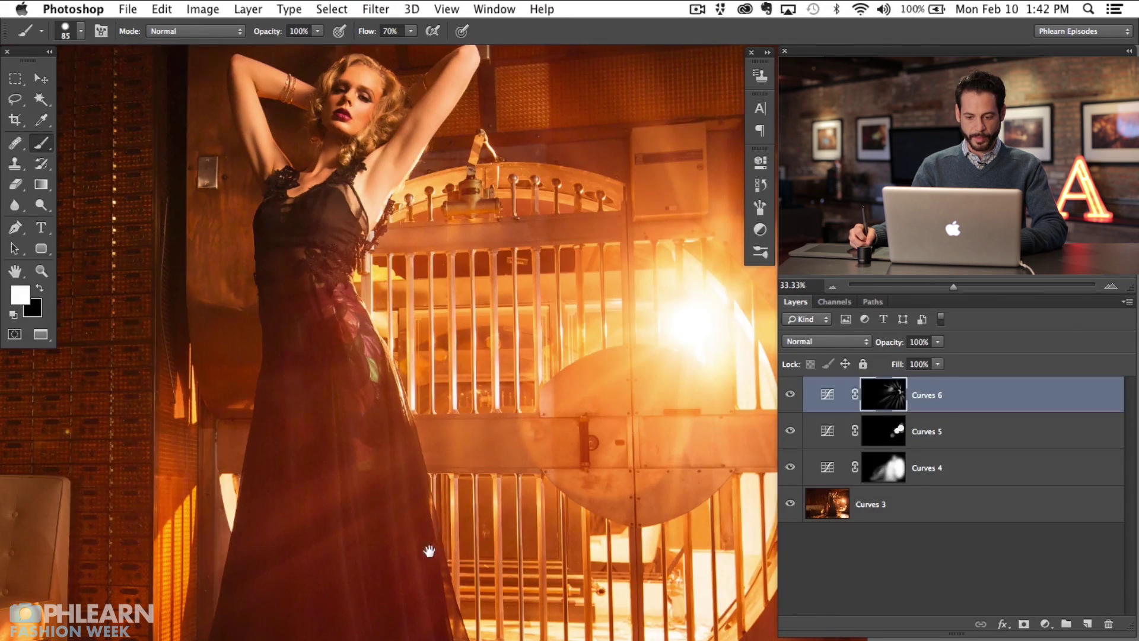
drag(429, 551, 369, 422)
mouse_move(573, 489)
mouse_down()
mouse_move(576, 453)
mouse_move(592, 451)
mouse_move(604, 481)
mouse_move(631, 422)
mouse_move(624, 480)
mouse_move(641, 375)
mouse_up()
mouse_move(549, 404)
mouse_down()
mouse_move(543, 507)
mouse_move(525, 419)
mouse_move(490, 429)
mouse_move(467, 460)
mouse_move(424, 452)
mouse_move(440, 451)
mouse_up()
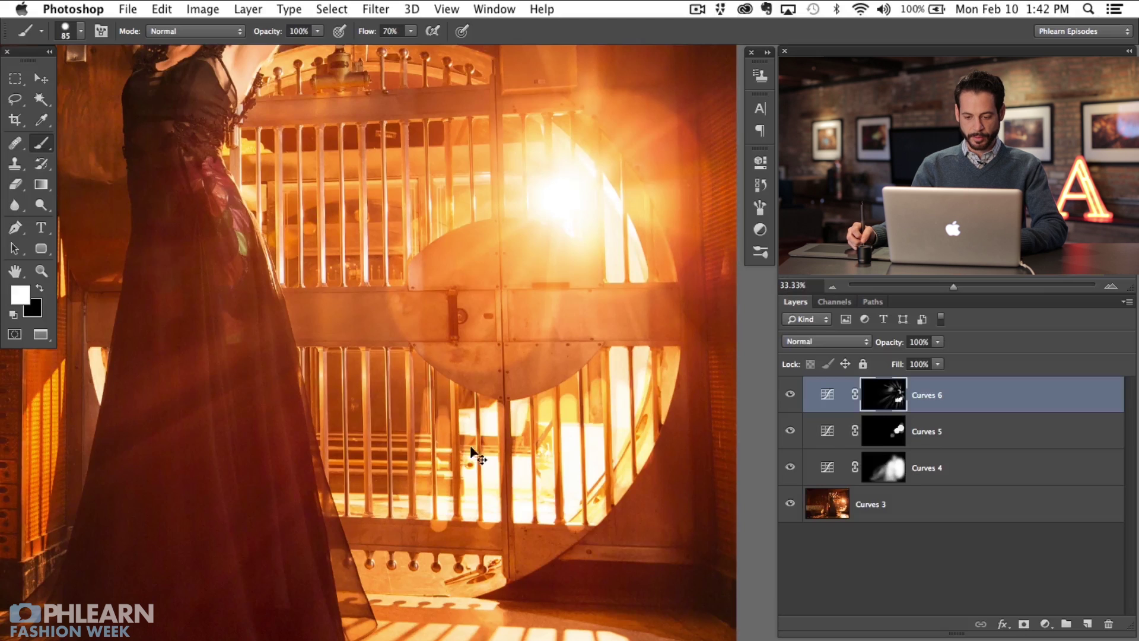
key(super+z)
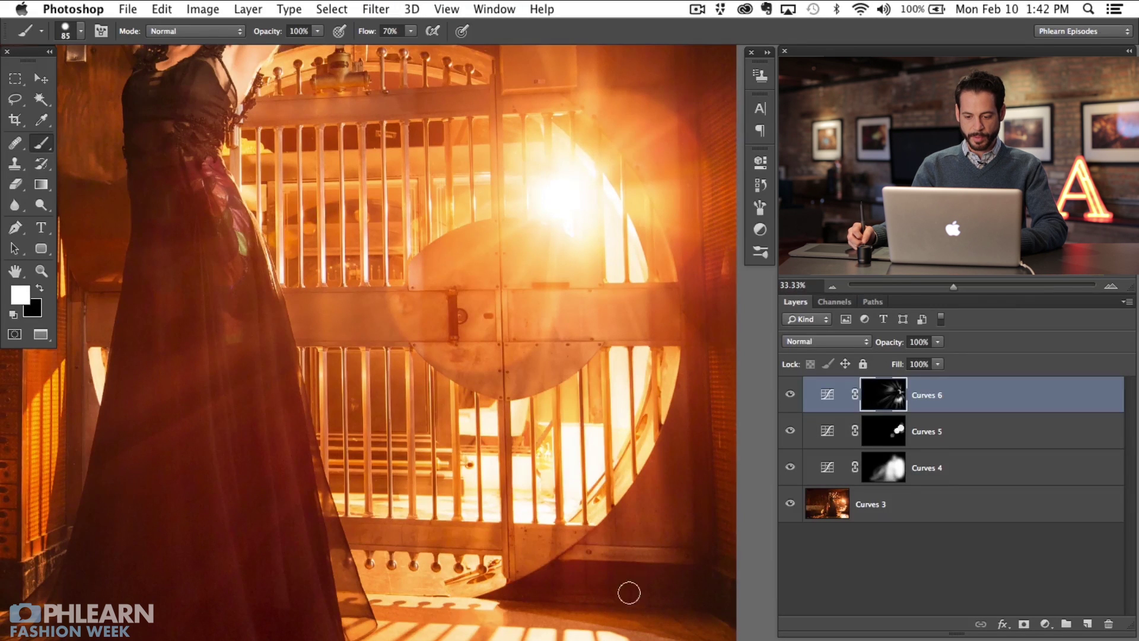
Toggle Curves 6 off and on to compare, then zoom back out to the woman and vault.
click(791, 396)
click(790, 402)
click(789, 403)
click(790, 403)
click(790, 406)
click(789, 407)
drag(430, 429, 498, 548)
key(super+minus)
key(super+minus)
drag(630, 393, 57, 385)
Set the Curves 6 RGB point to input 116, output 167, and close the curve settings.
double_click(827, 401)
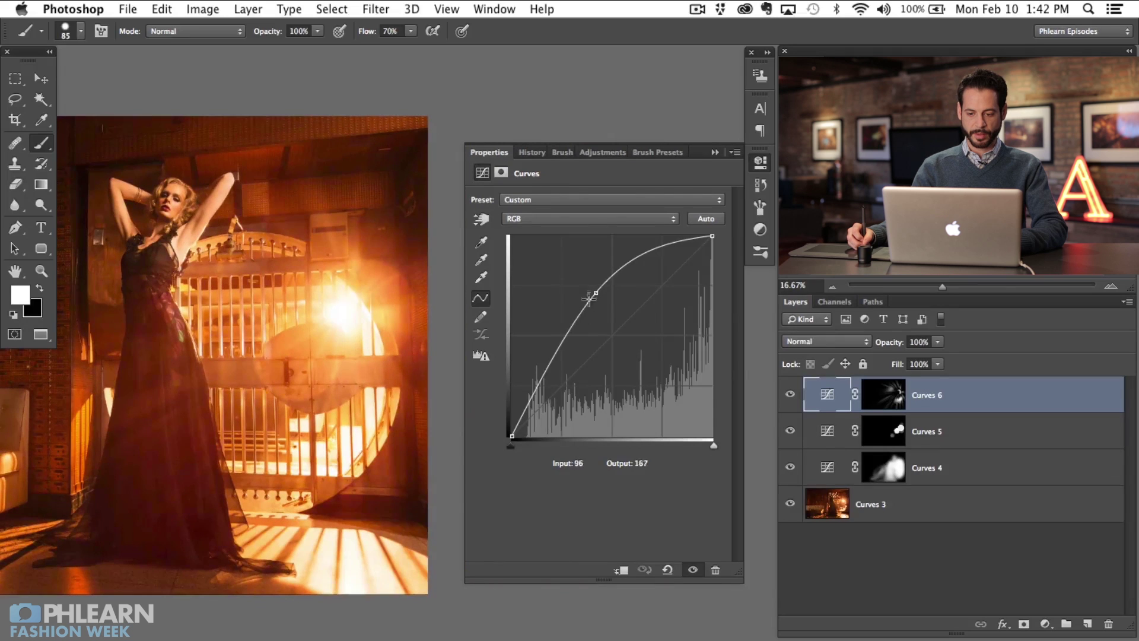
mouse_move(596, 294)
mouse_down()
mouse_move(617, 315)
mouse_move(575, 278)
mouse_move(609, 322)
mouse_move(604, 308)
mouse_up()
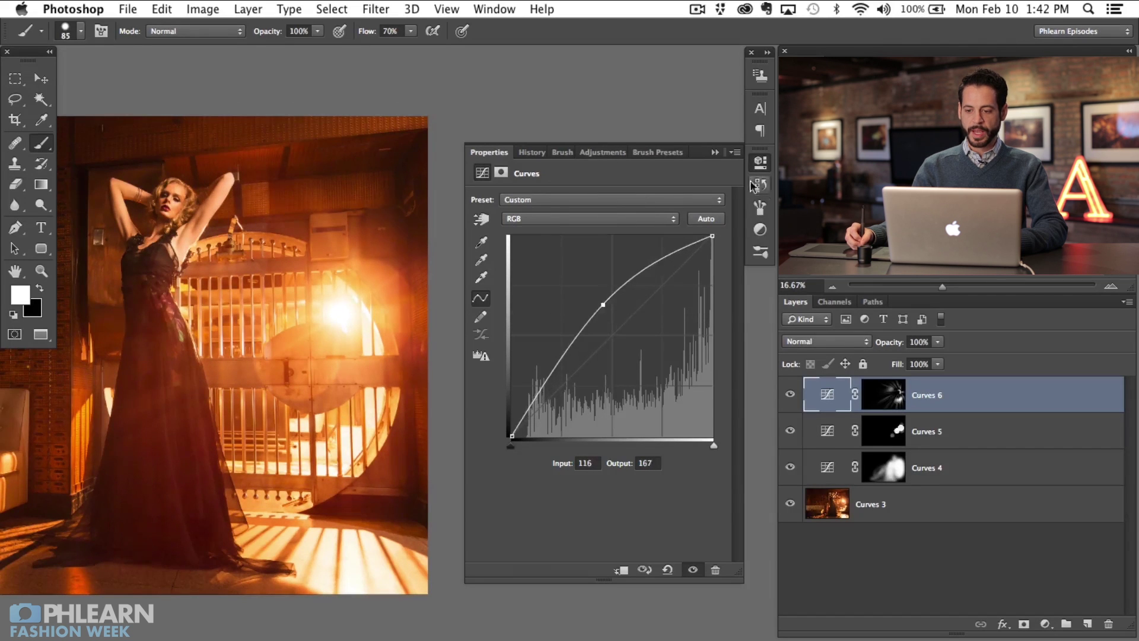
click(760, 164)
drag(320, 374, 502, 380)
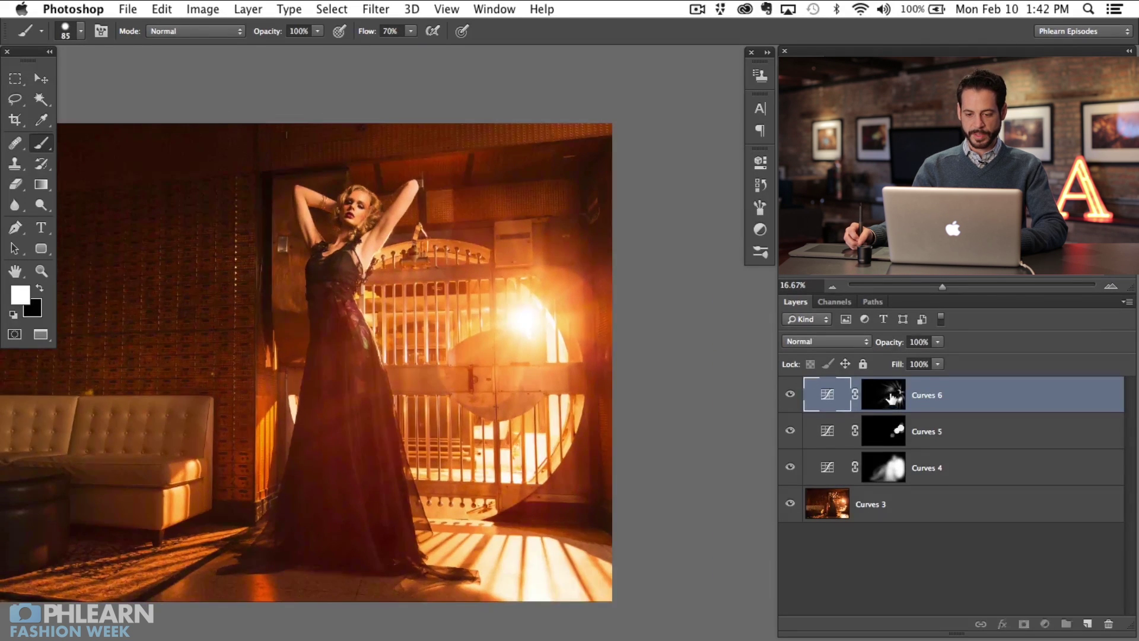
alt+click(892, 398)
click(817, 397)
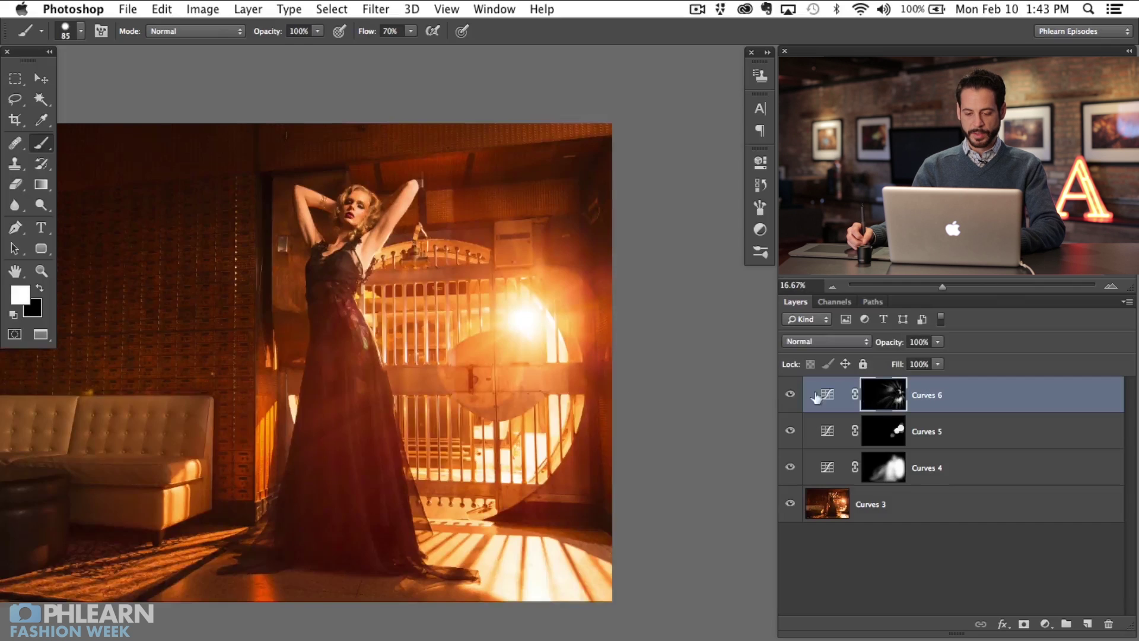
key(x)
key(shift+1)
mouse_move(309, 352)
ctrl+alt+mouse_down()
mouse_move(310, 332)
mouse_move(409, 260)
mouse_move(453, 273)
ctrl+alt+mouse_up()
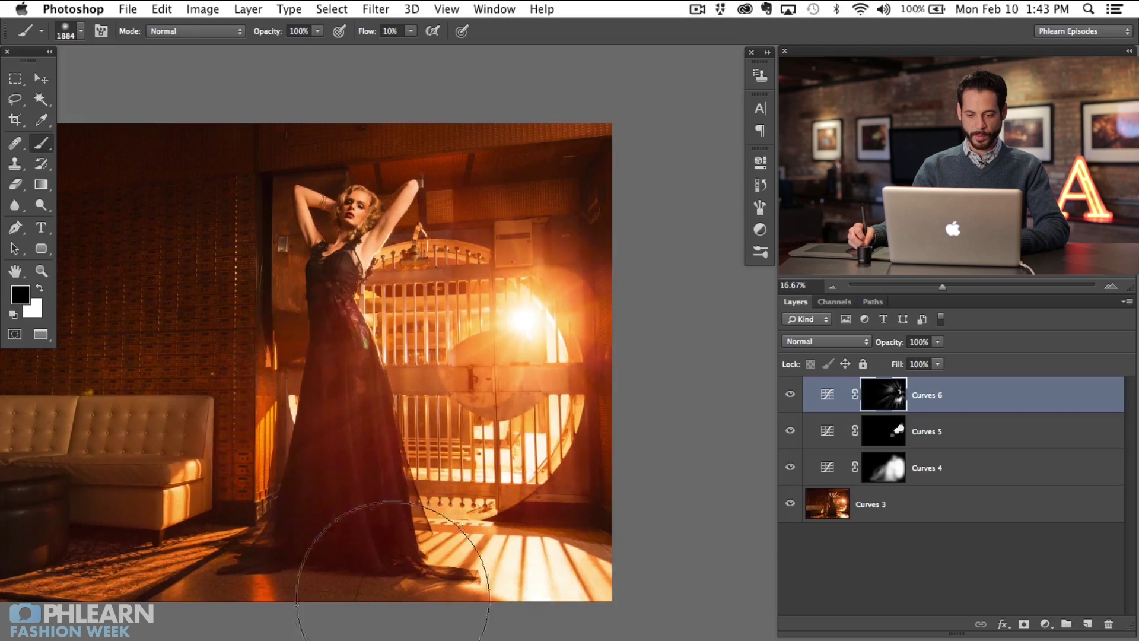
drag(454, 303, 562, 312)
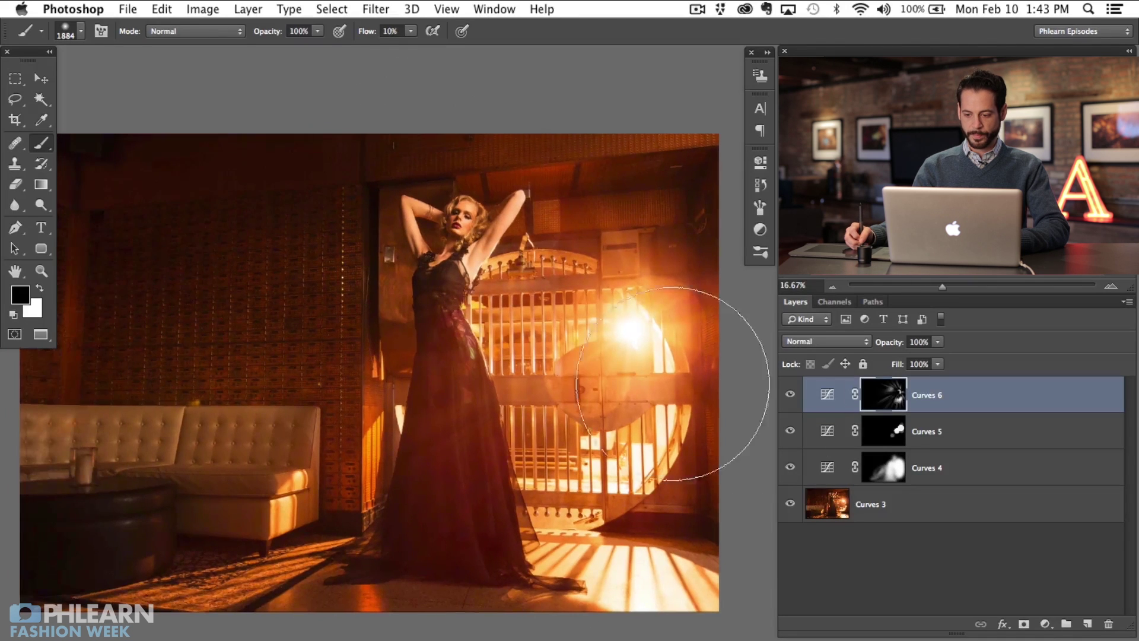
click(791, 395)
click(788, 403)
drag(590, 448, 540, 439)
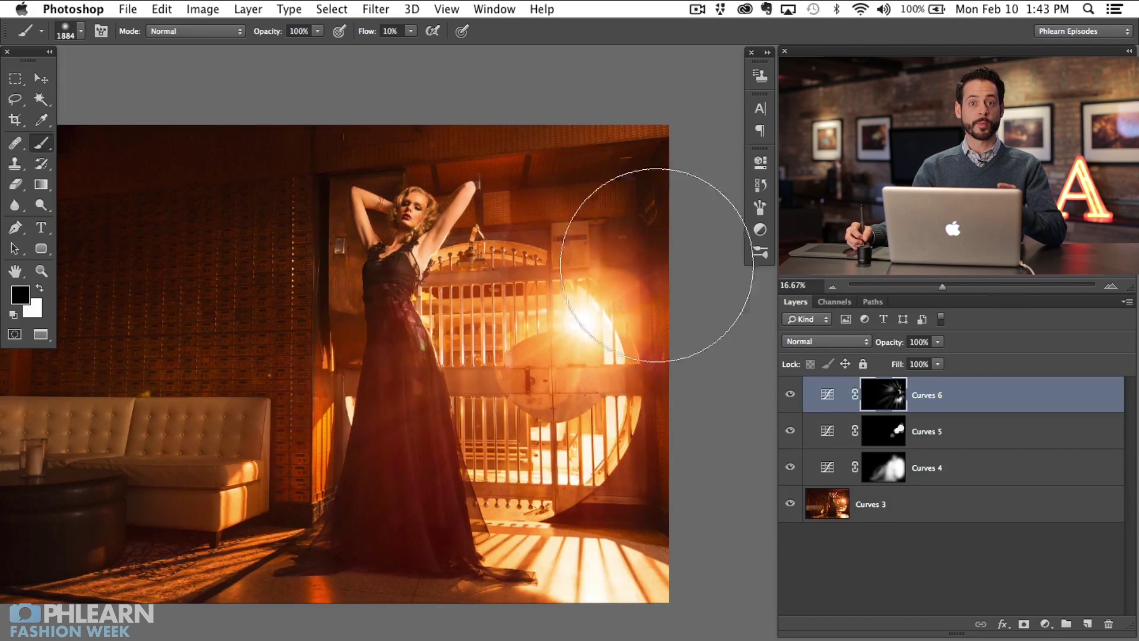
drag(632, 511, 667, 531)
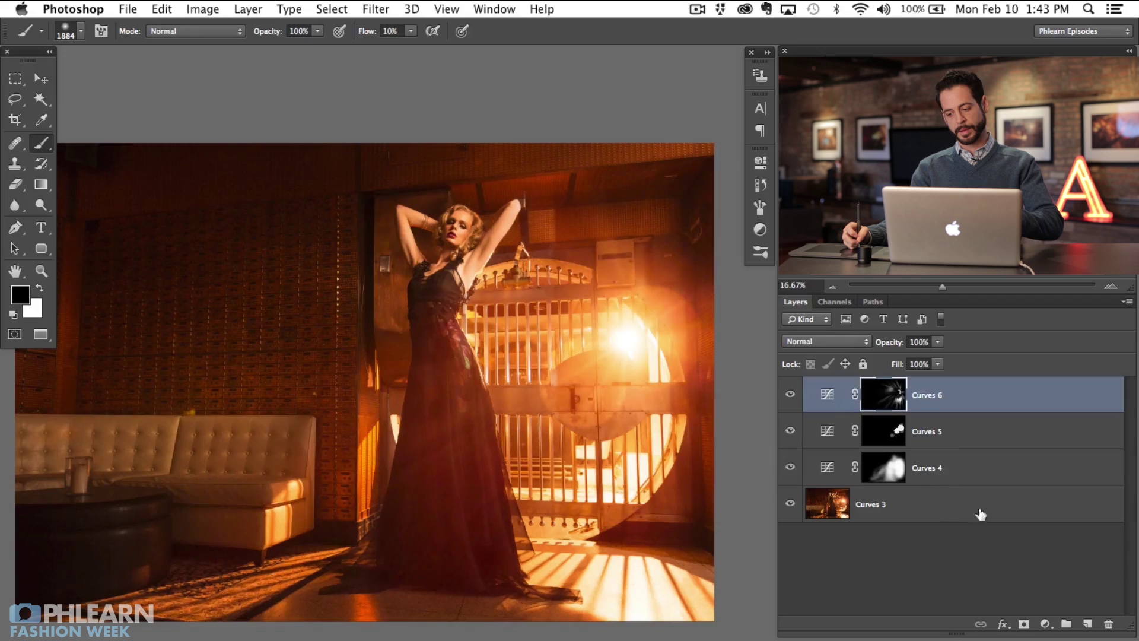
Add a Curves 7 adjustment layer and raise the curve to brighten the image.
click(1045, 623)
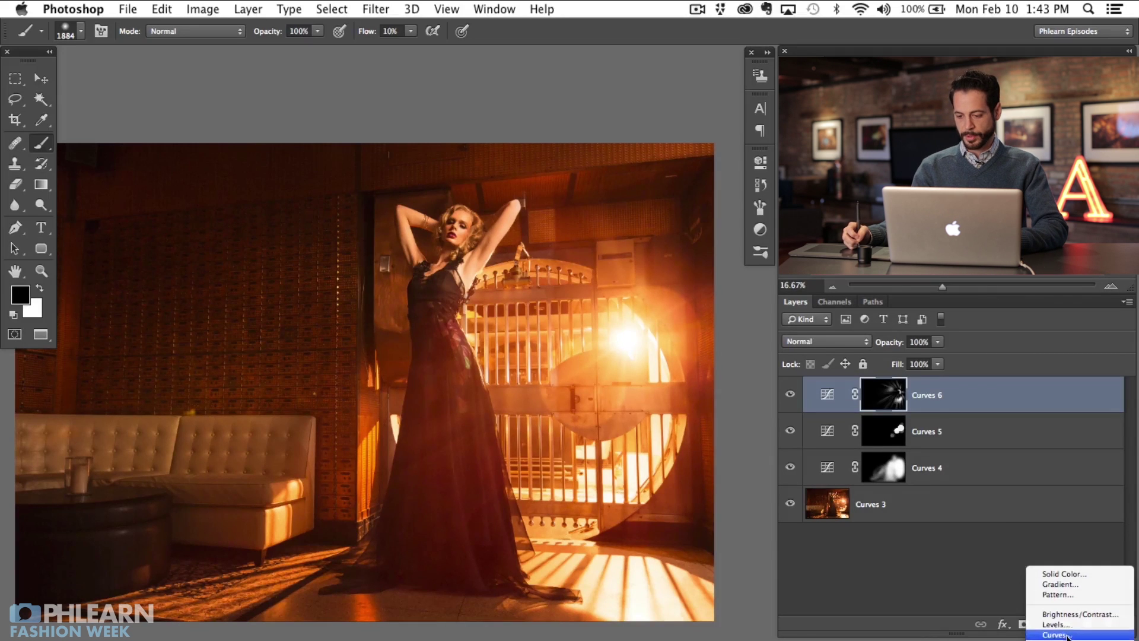
click(1055, 635)
drag(593, 357, 590, 333)
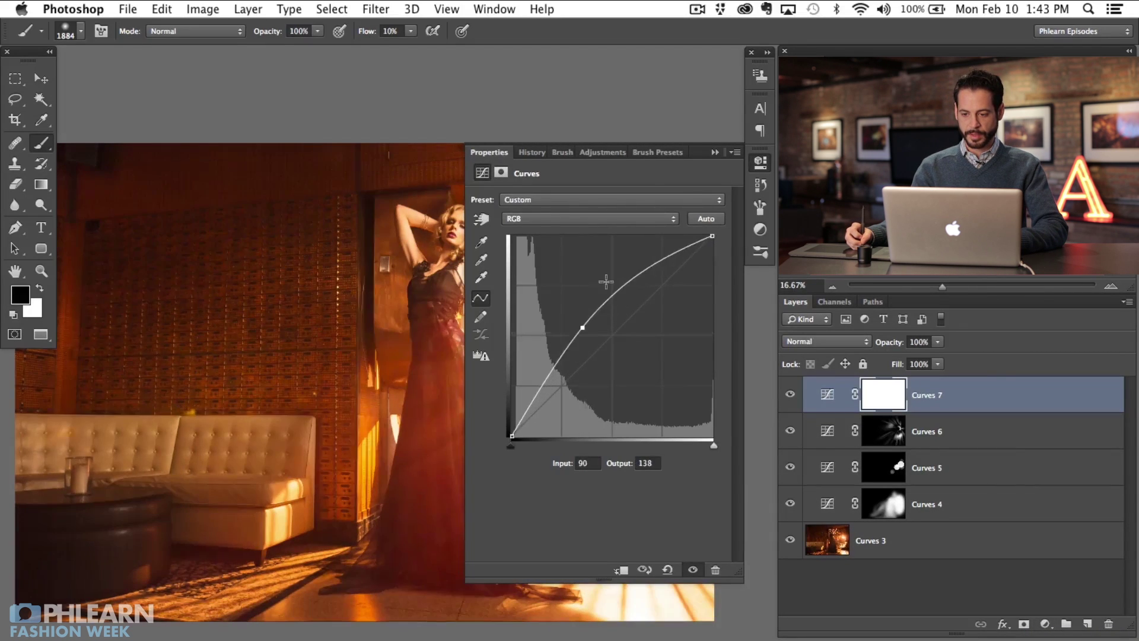
click(760, 161)
Mask Curves 7 to a large ellipse over the image centre, so only the circle brightens.
mouse_move(15, 78)
mouse_down()
mouse_move(59, 75)
mouse_move(65, 87)
mouse_up()
drag(226, 189, 740, 620)
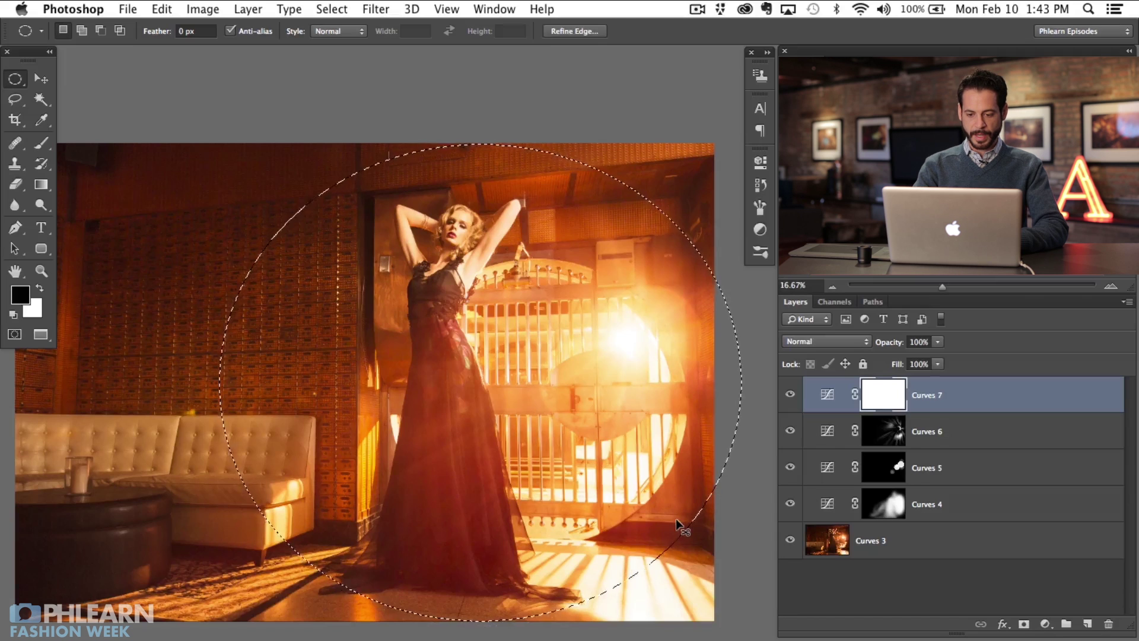
key(super+i)
key(super+d)
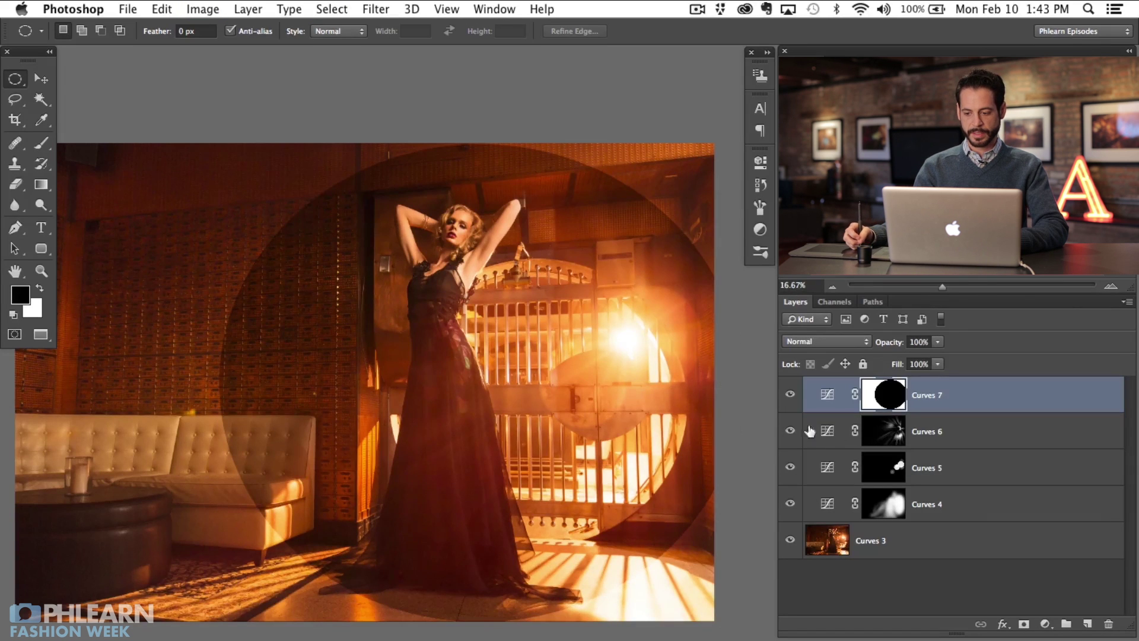
key(super+i)
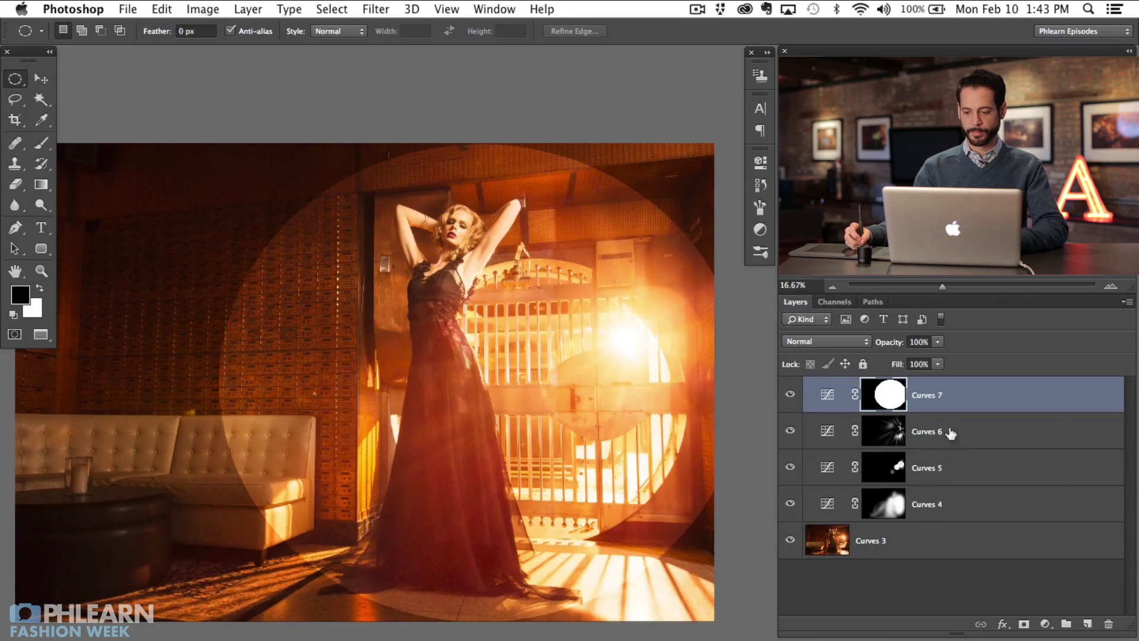
click(791, 396)
click(792, 396)
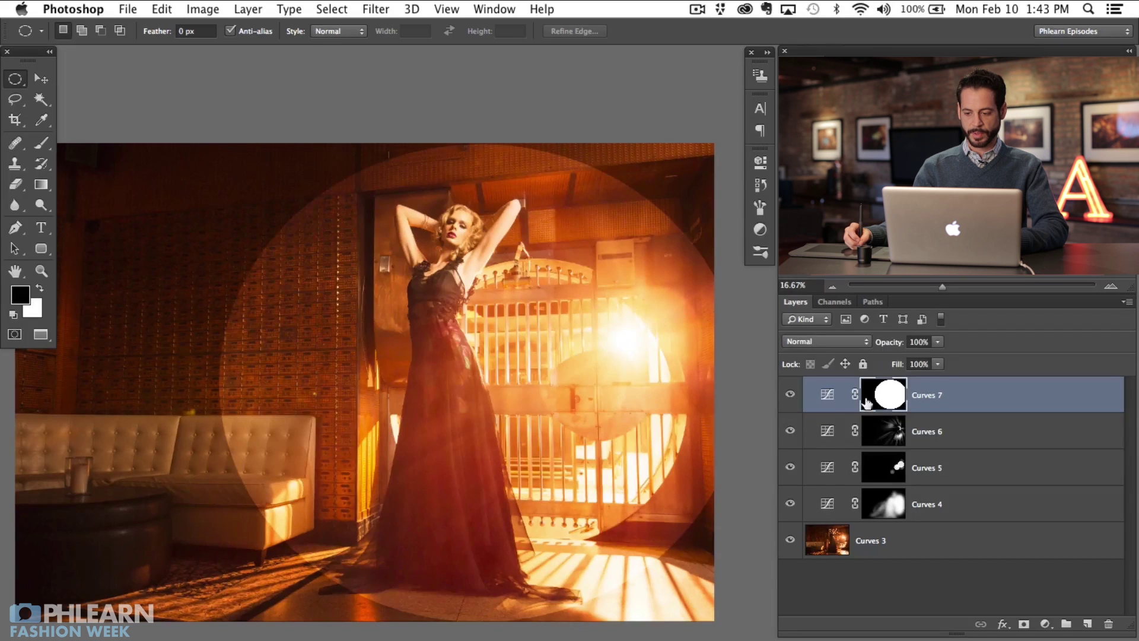
alt+click(888, 404)
alt+click(888, 404)
click(792, 396)
click(791, 396)
click(792, 397)
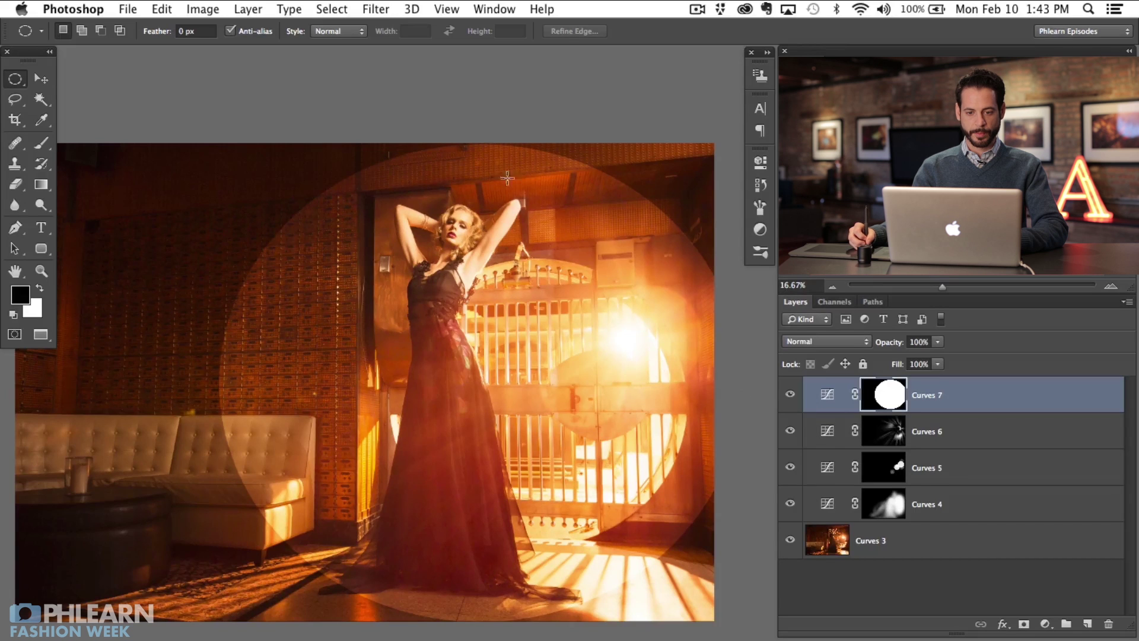
Soften the glow mask with a 670.8 px Gaussian Blur.
click(369, 9)
mouse_move(386, 208)
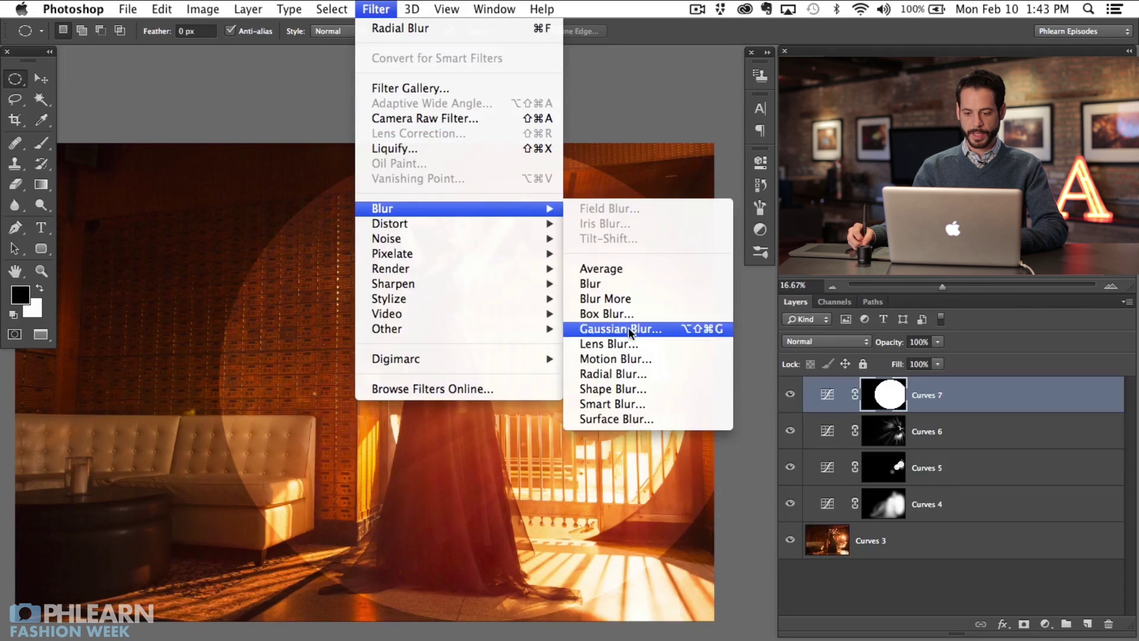
click(599, 325)
drag(684, 386, 709, 384)
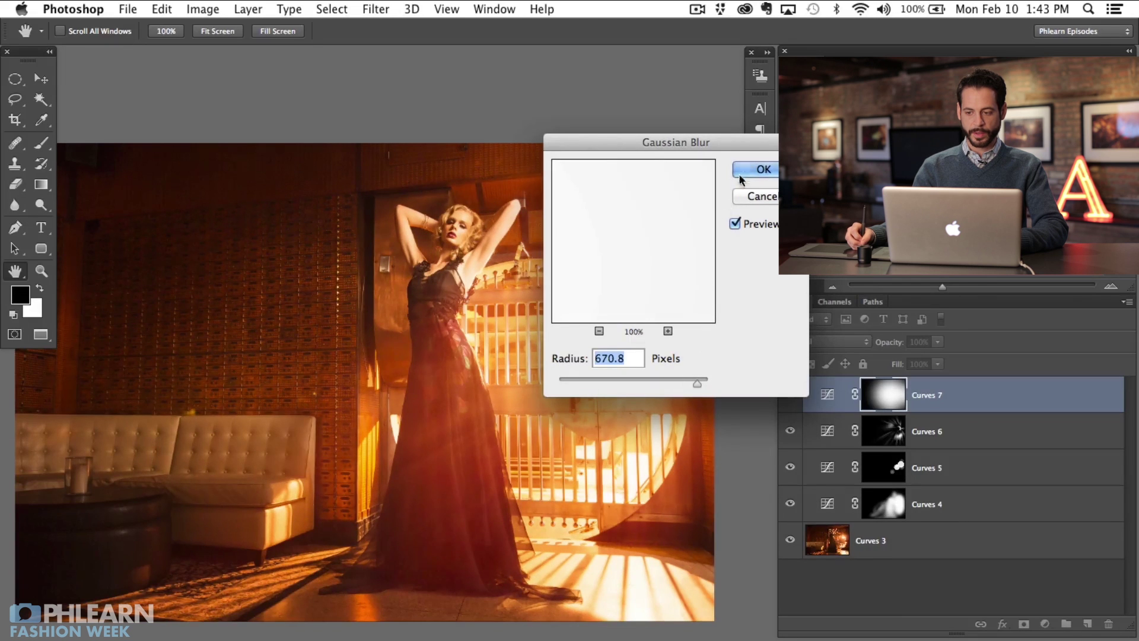
click(741, 178)
Lower the Curves 7 glow layer's opacity to 66%.
click(791, 395)
click(790, 394)
click(790, 395)
click(791, 394)
drag(874, 349, 867, 349)
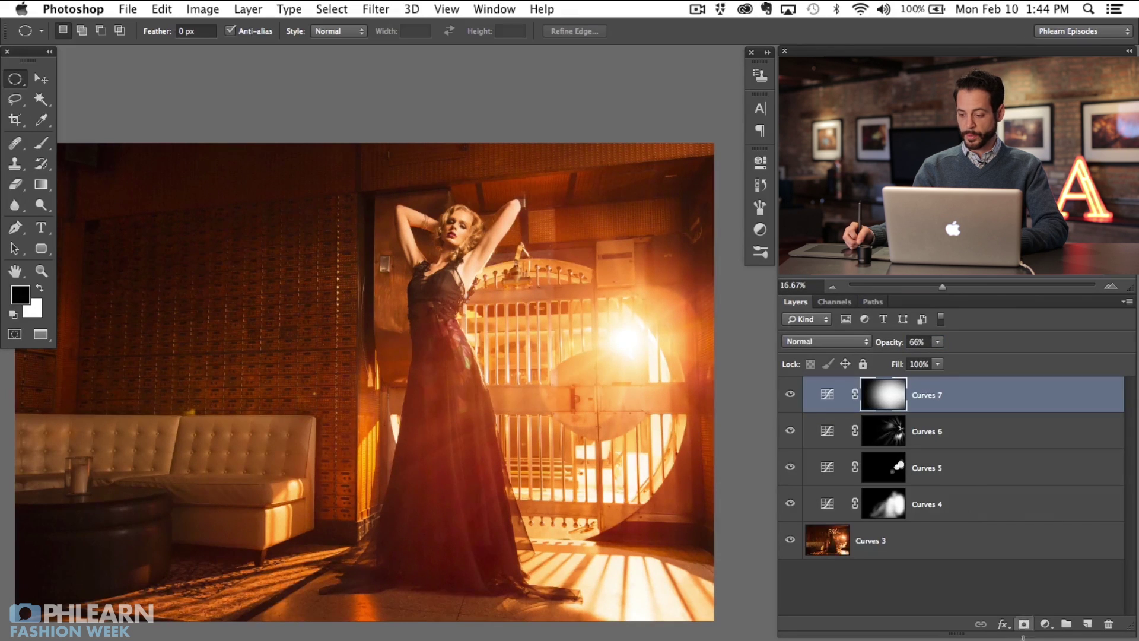
Add a Curves 8 adjustment layer and pull the curve down to darken the image.
click(1045, 624)
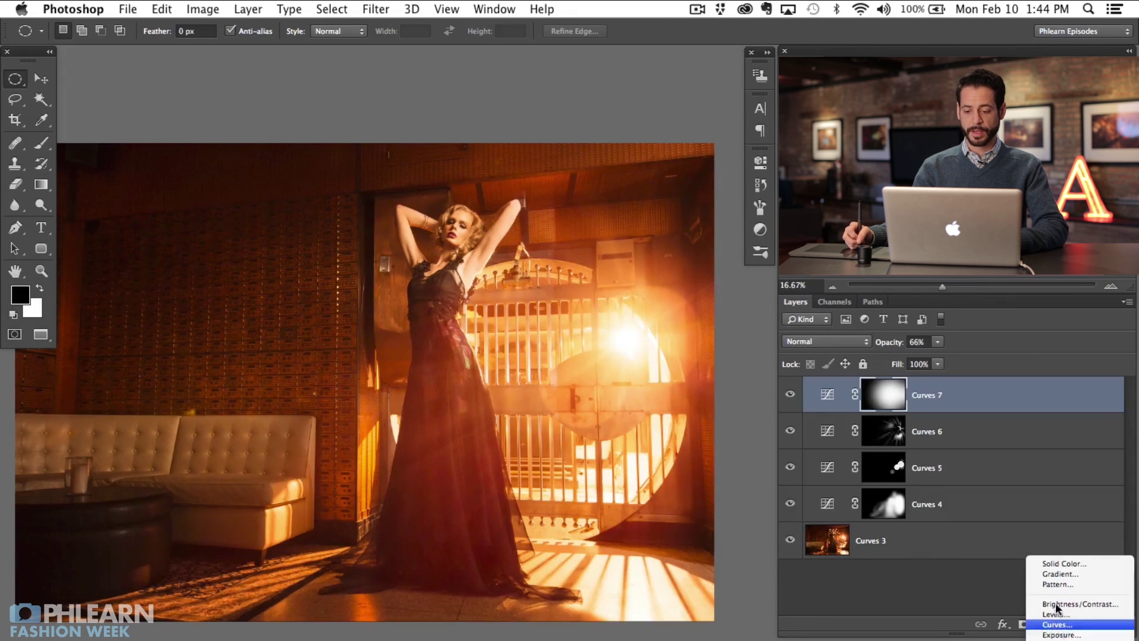
click(1059, 610)
drag(620, 334, 627, 361)
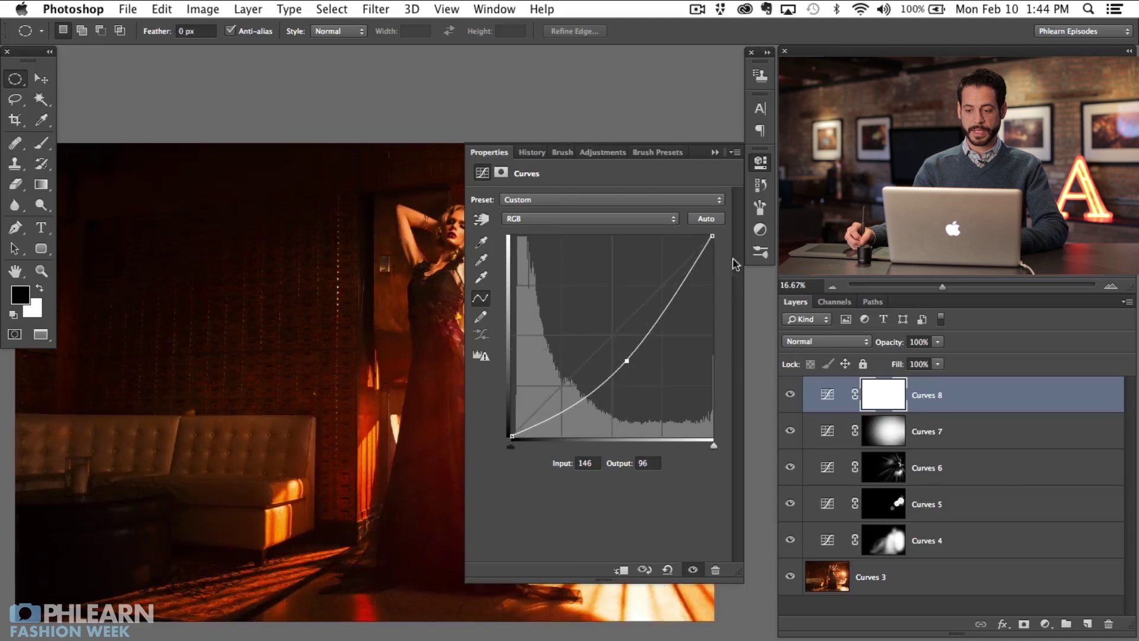
click(762, 163)
Fill a large ellipse black in the Curves 8 mask and reapply the Gaussian Blur.
drag(77, 97, 653, 585)
key(super+i)
key(super+d)
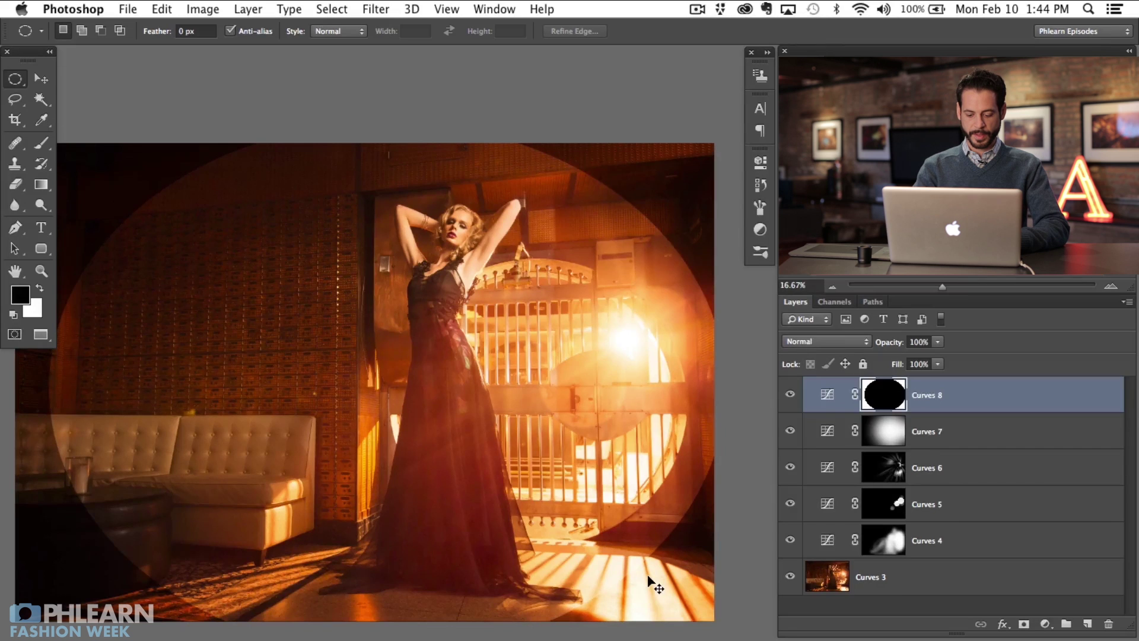
key(super+alt+f)
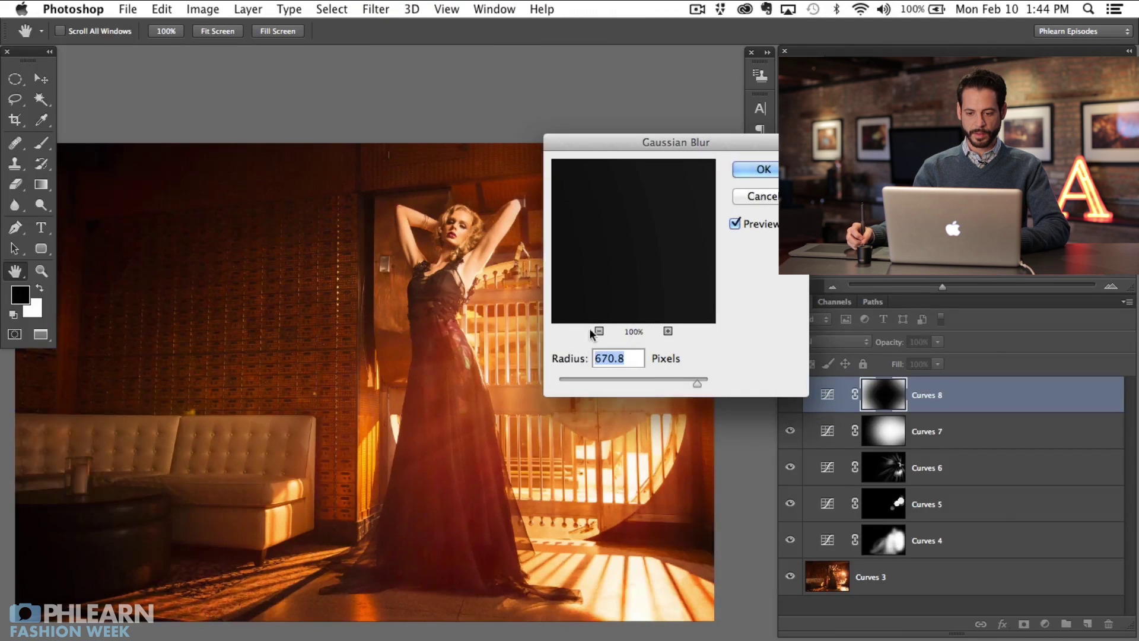
click(757, 173)
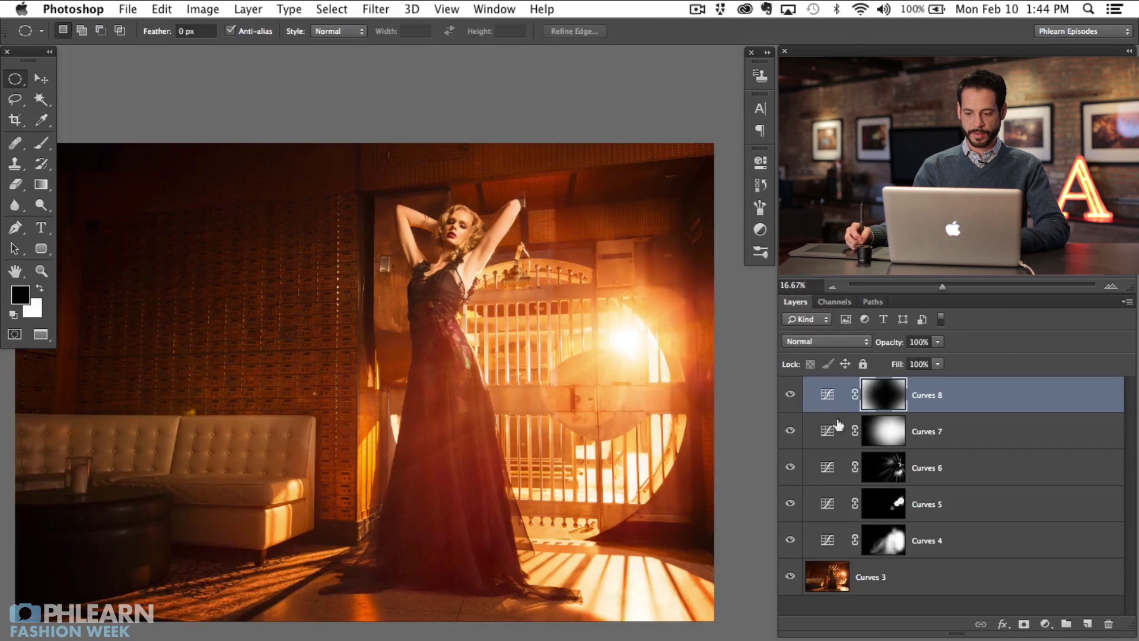
click(801, 397)
click(801, 395)
click(801, 394)
click(801, 393)
Zoom out and try stretching the vignette mask with Free Transform, then cancel it.
key(super+minus)
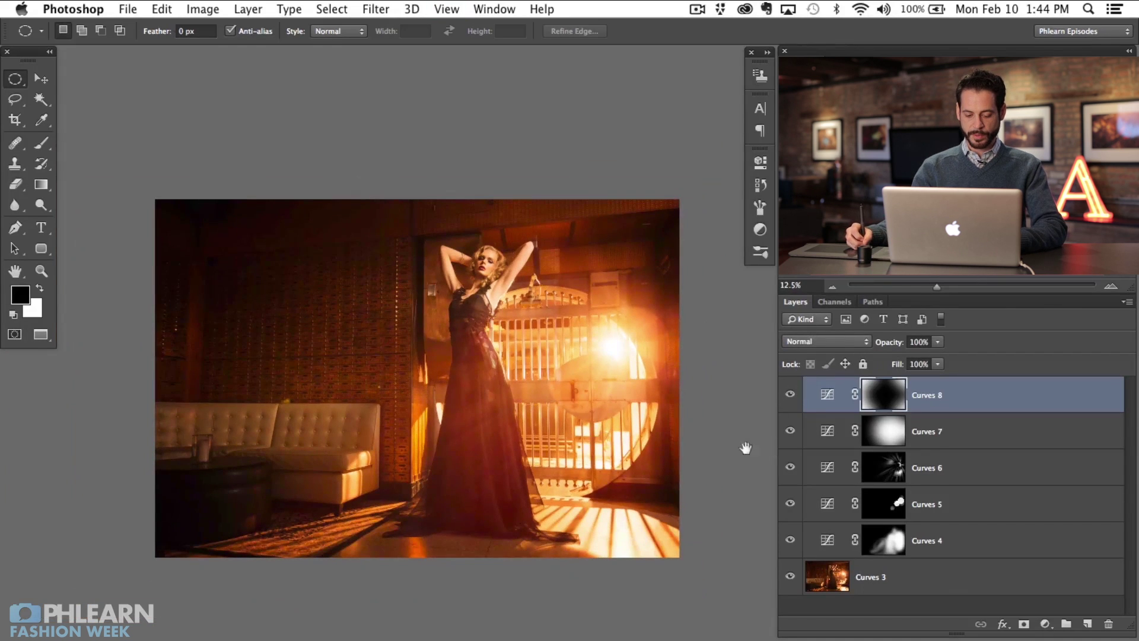
key(super+t)
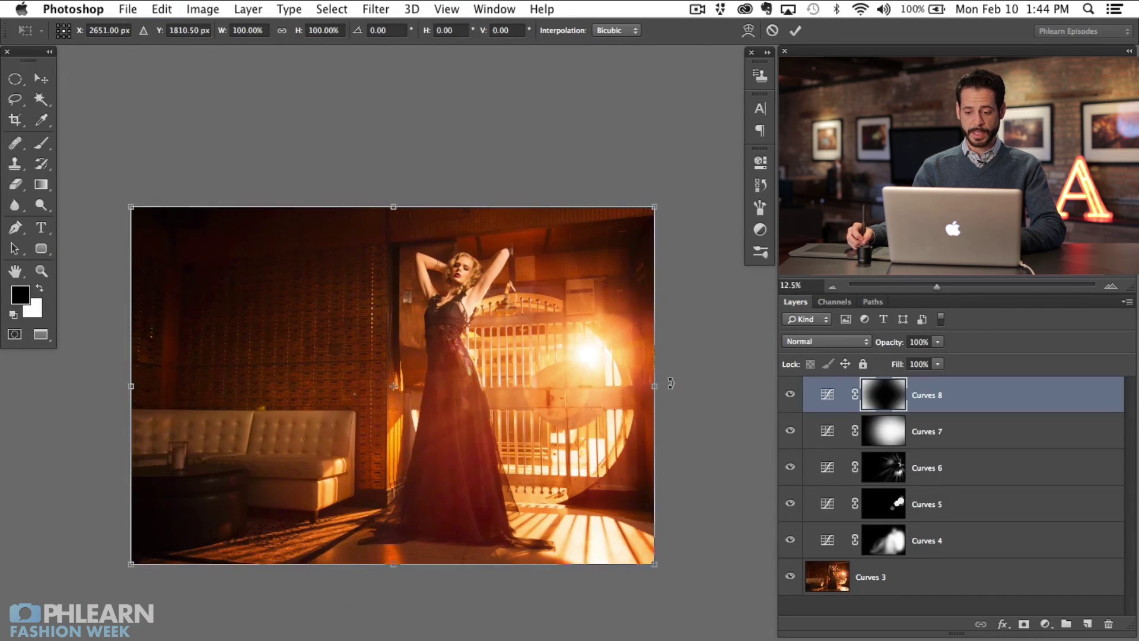
drag(655, 387, 722, 424)
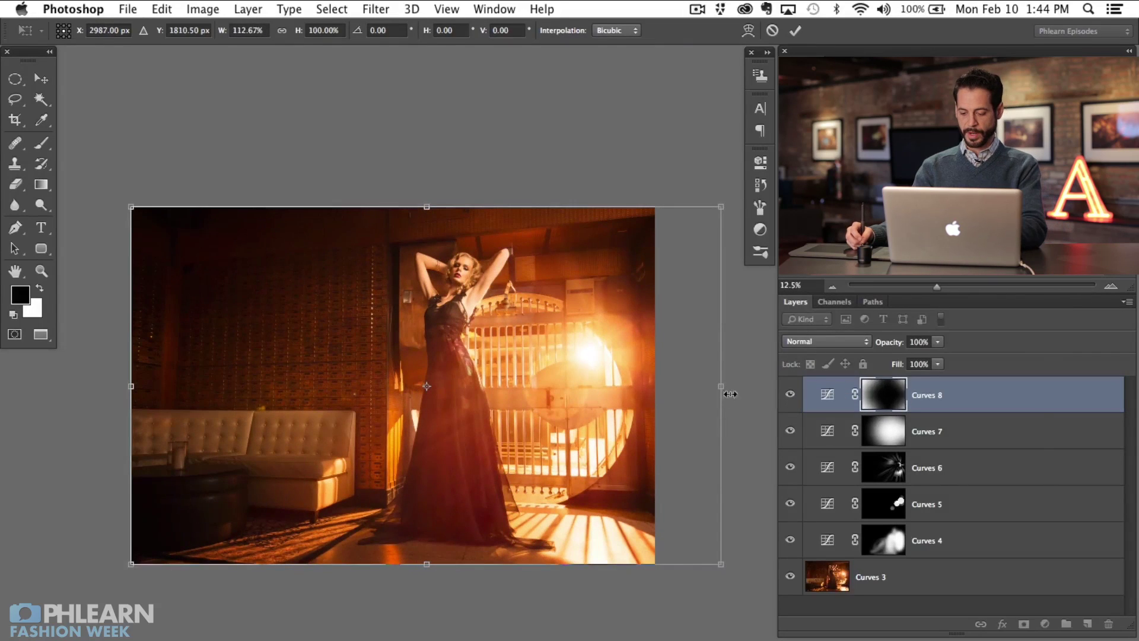
key(Escape)
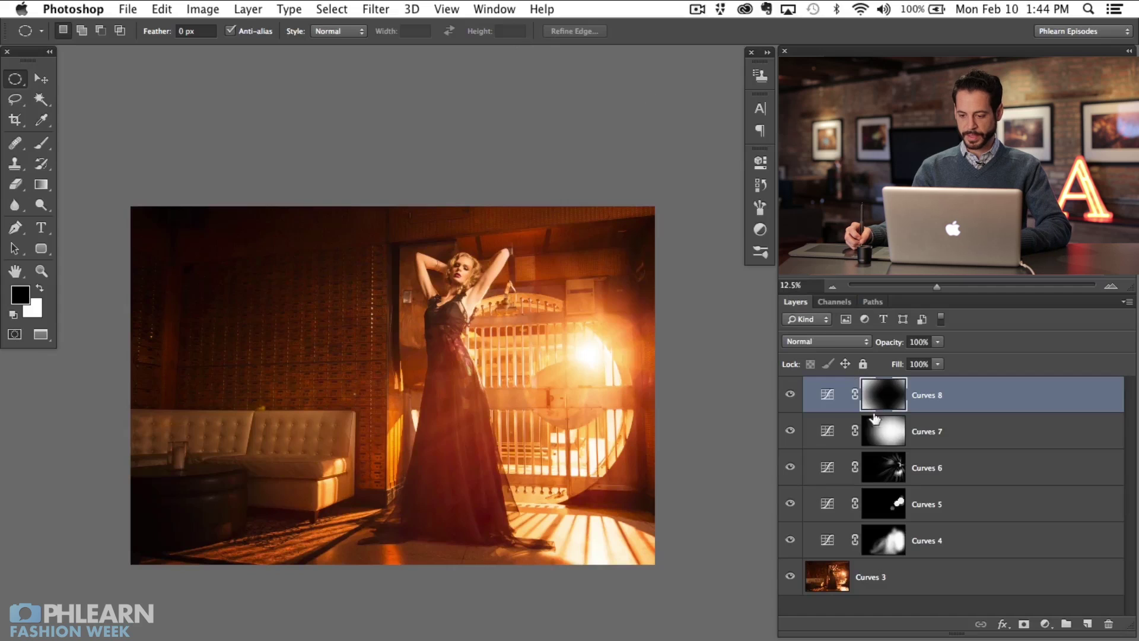
Group Curves 7 and Curves 8 into Group 1.
click(790, 432)
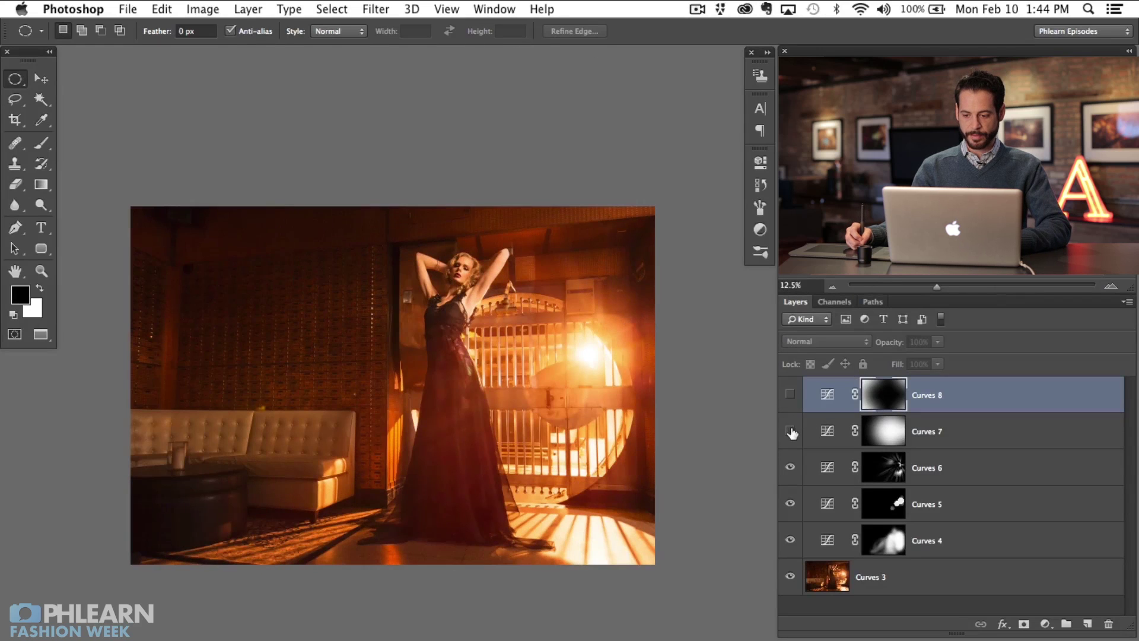
click(789, 430)
shift+click(962, 433)
key(x)
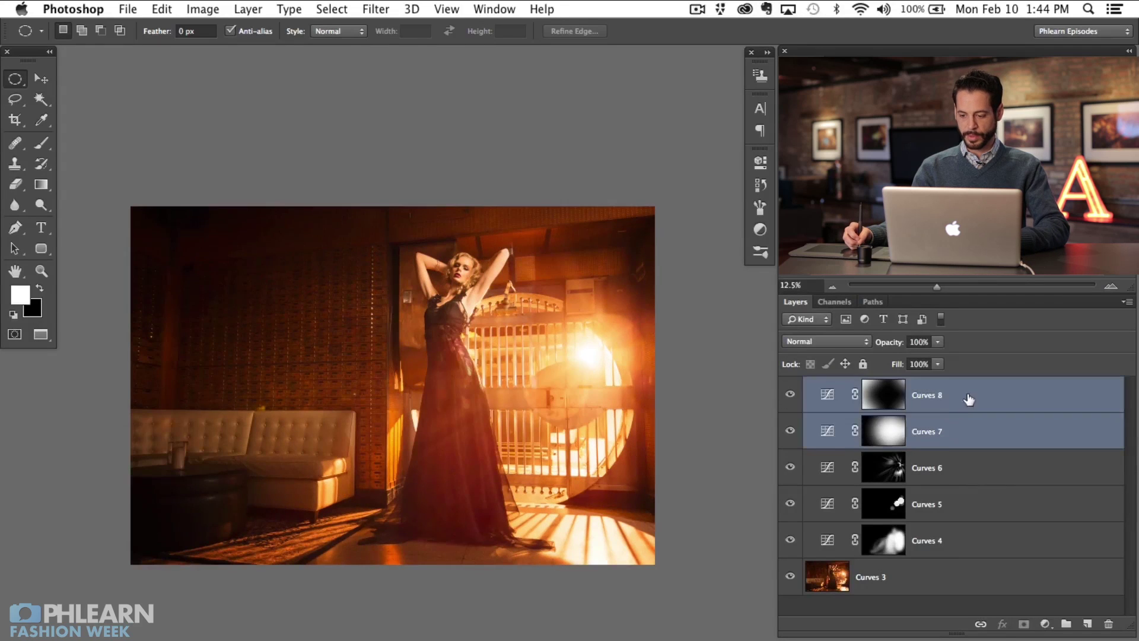
key(ctrl+g)
Group Curves 4 through Curves 6 into Group 2.
click(946, 409)
key(x)
shift+click(949, 480)
key(x)
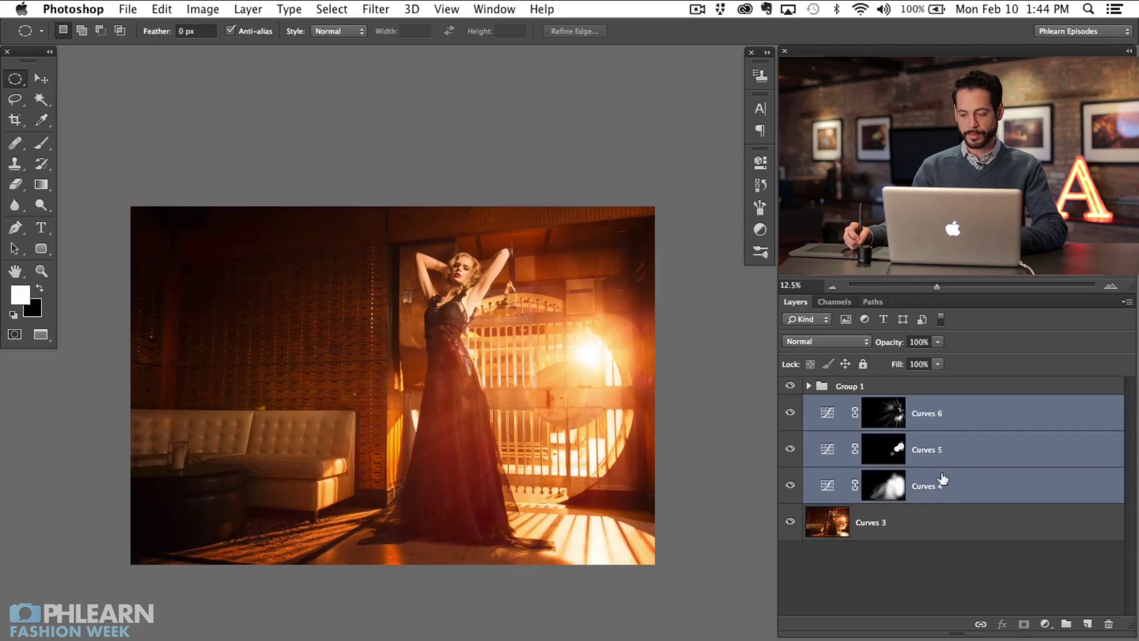
key(ctrl+g)
Toggle Group 1 and Group 2 visibility to compare the image with and without each.
click(790, 386)
click(790, 386)
click(790, 387)
click(791, 387)
click(790, 387)
click(791, 386)
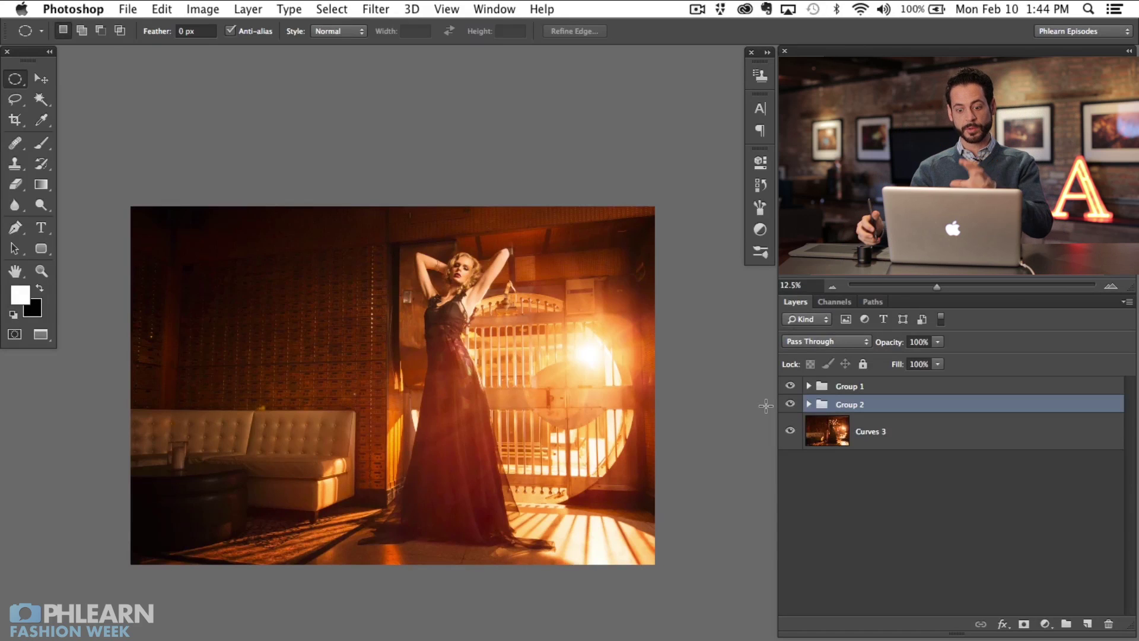
click(787, 387)
click(788, 389)
click(790, 389)
click(789, 406)
click(790, 406)
click(790, 406)
click(790, 406)
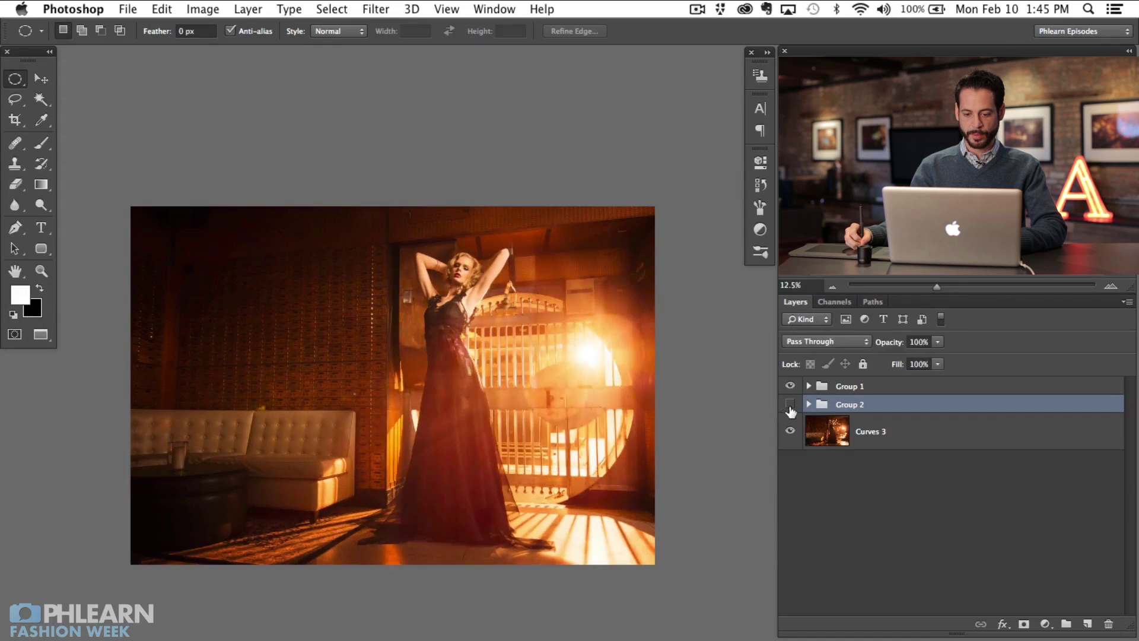
click(790, 406)
Nest Group 1 and Group 2 together inside Group 3.
shift+click(964, 391)
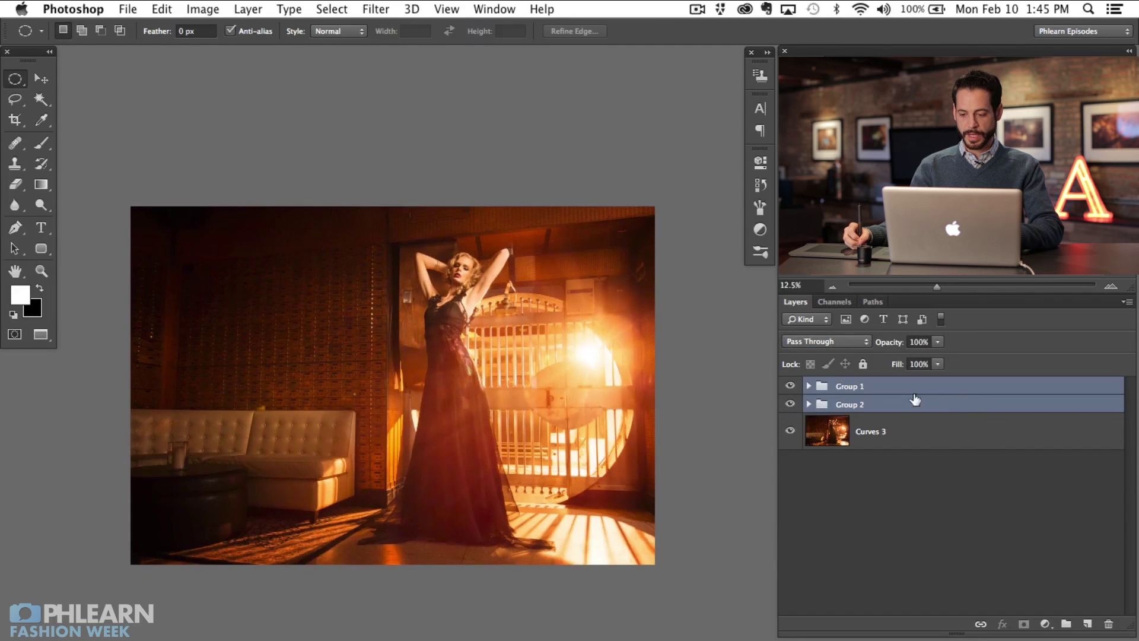
key(super+g)
key(super+equal)
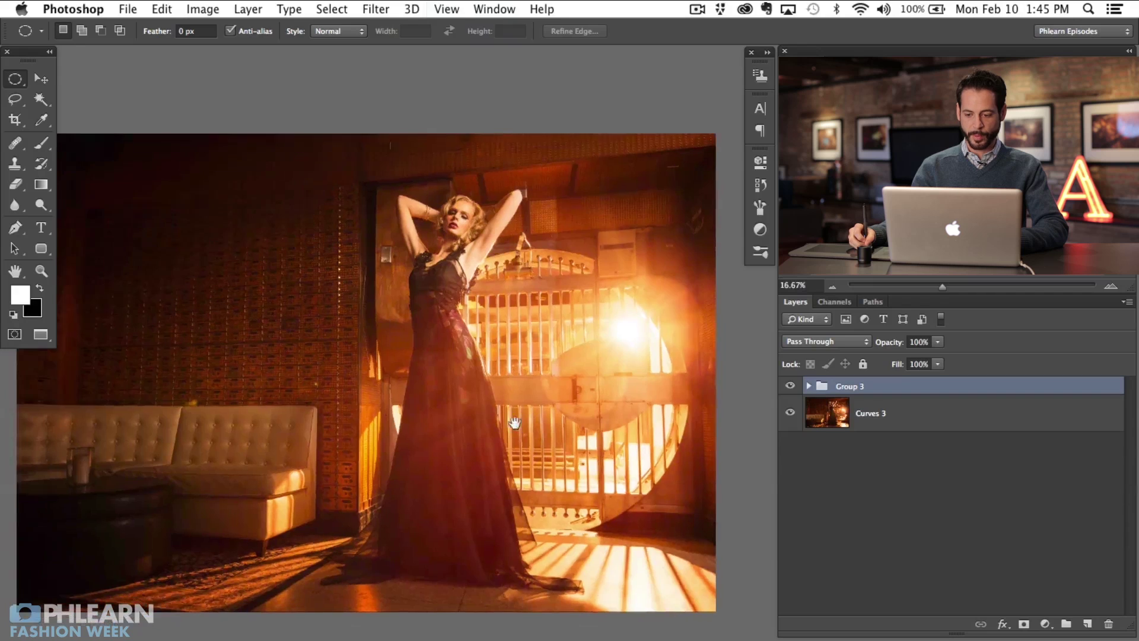
click(790, 386)
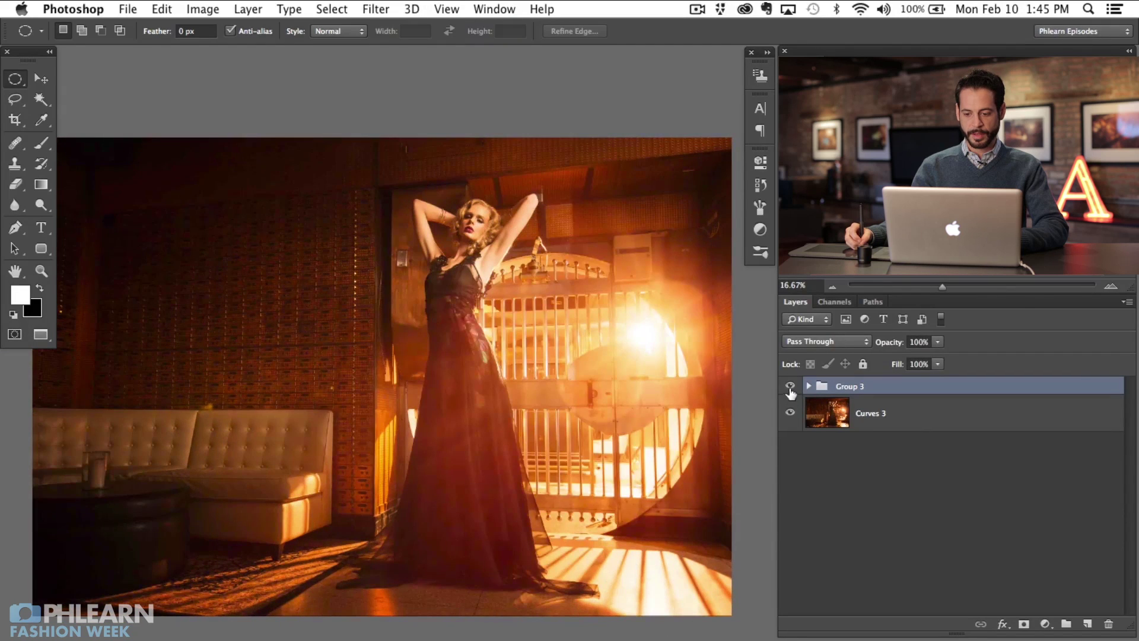
click(790, 386)
click(791, 386)
click(790, 387)
click(790, 390)
click(792, 389)
click(791, 389)
click(791, 389)
click(793, 401)
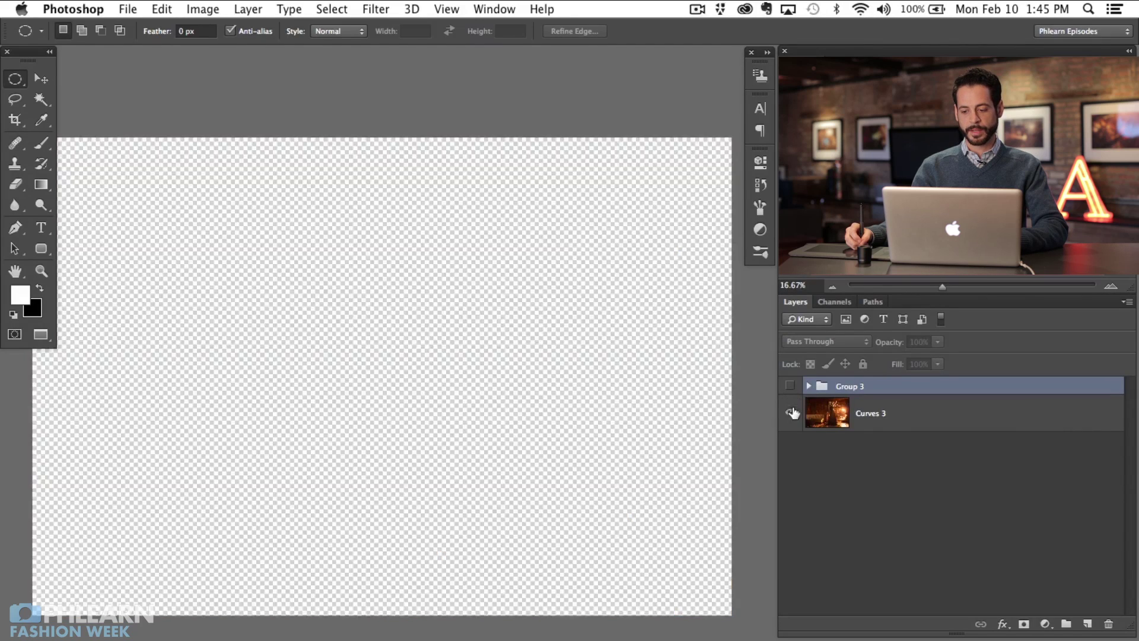
click(793, 412)
click(792, 390)
click(792, 389)
click(792, 389)
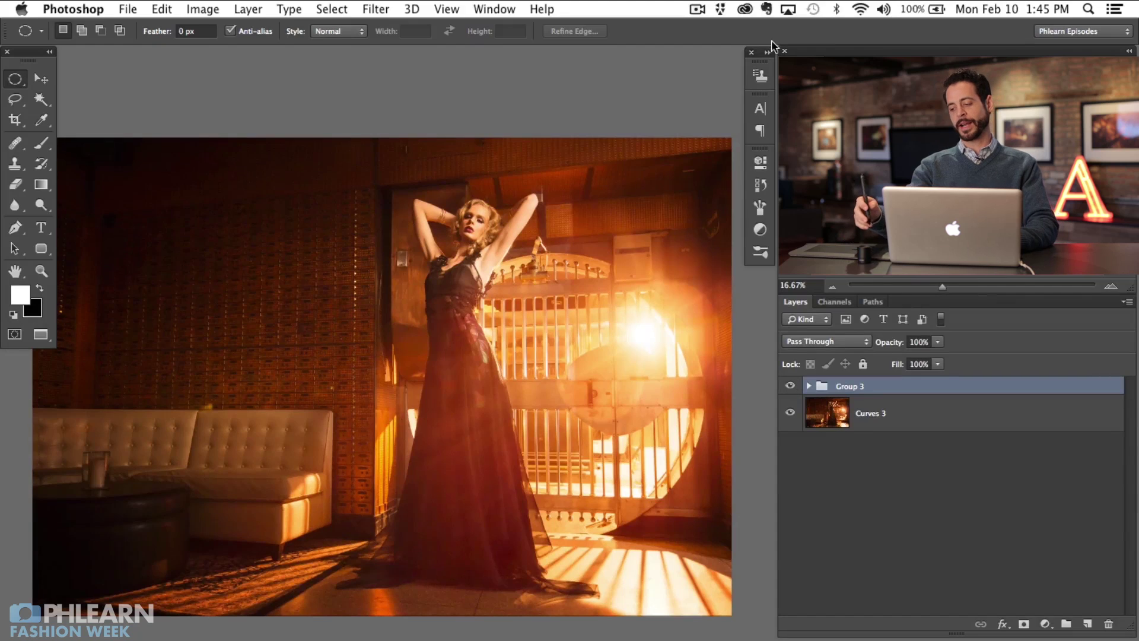